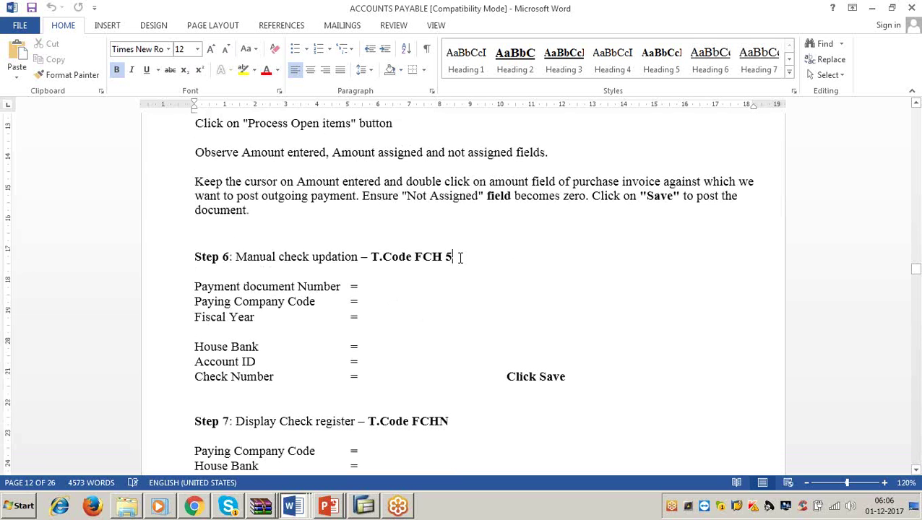
Close the GENERAL LEDGER document and minimize the ACCOUNTS PAYABLE document, the accounts payable archive and the sapfico folder.
scroll(461, 258, "down", 5)
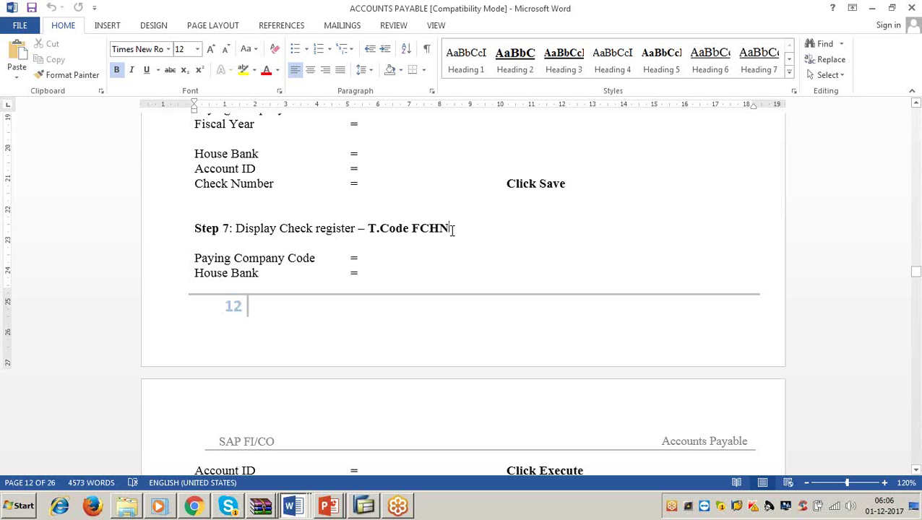
left_click(872, 13)
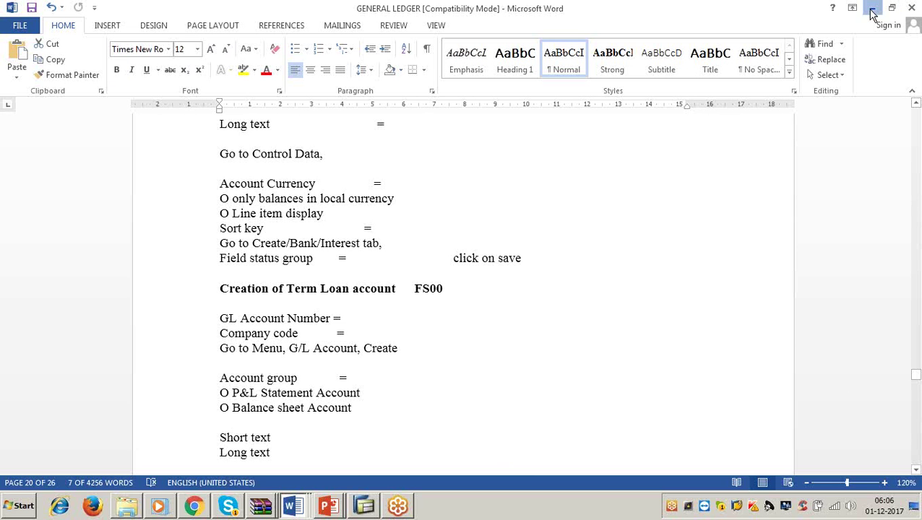
left_click(911, 8)
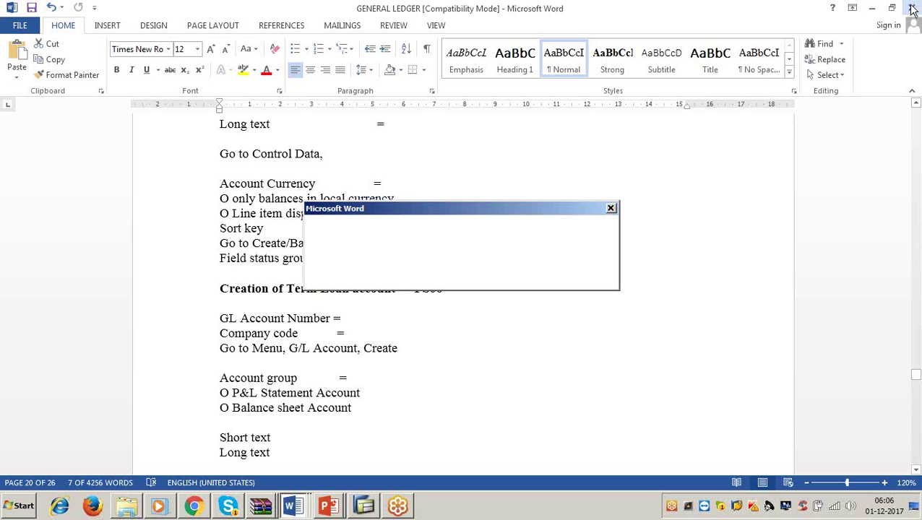
left_click(468, 273)
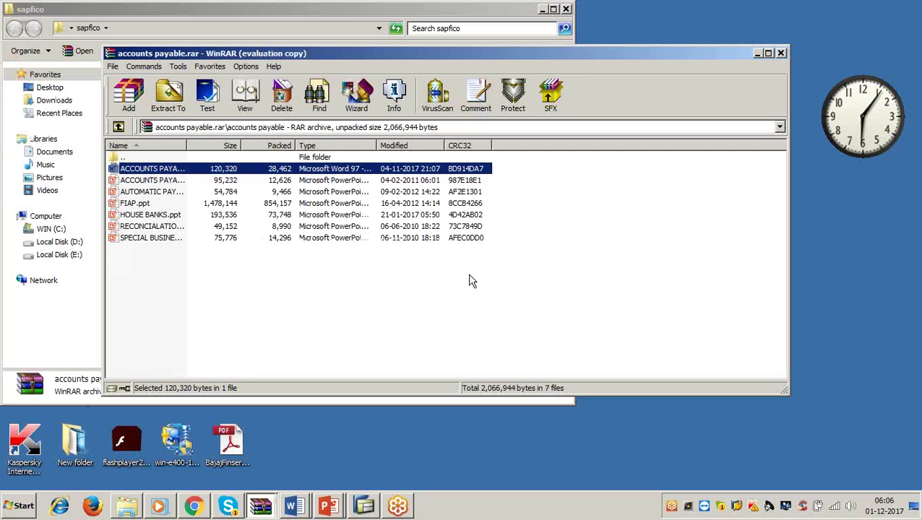
double_click(595, 55)
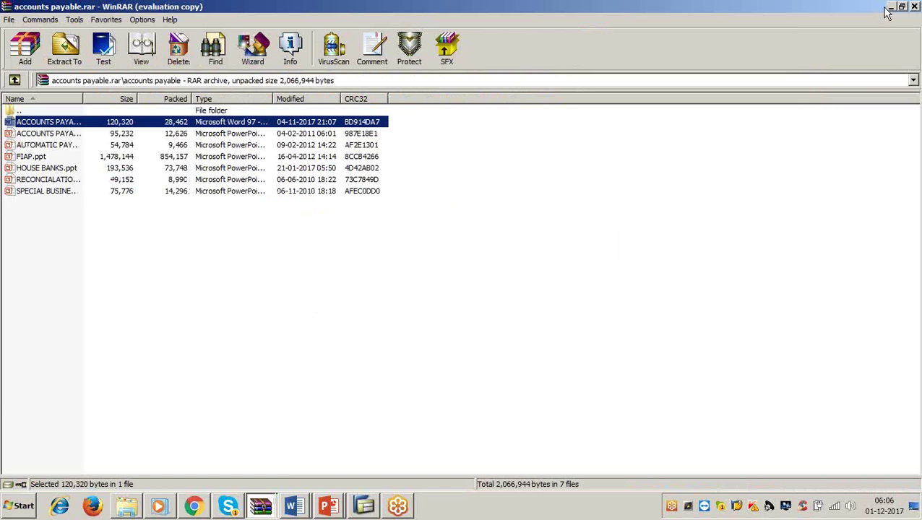
left_click(891, 7)
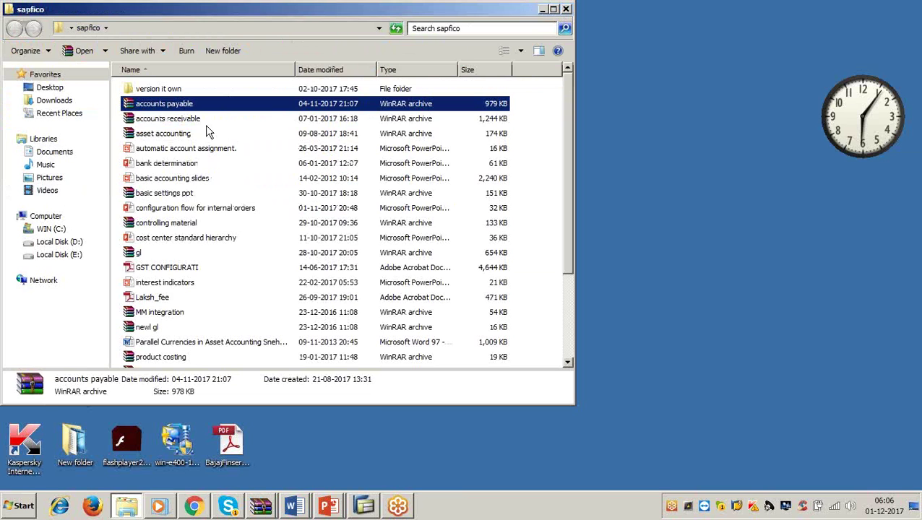
left_click(541, 10)
Start SAP Logon and log on to SAP ECC EHP6 with the user name and password, ending any other logons in the system.
double_click(78, 94)
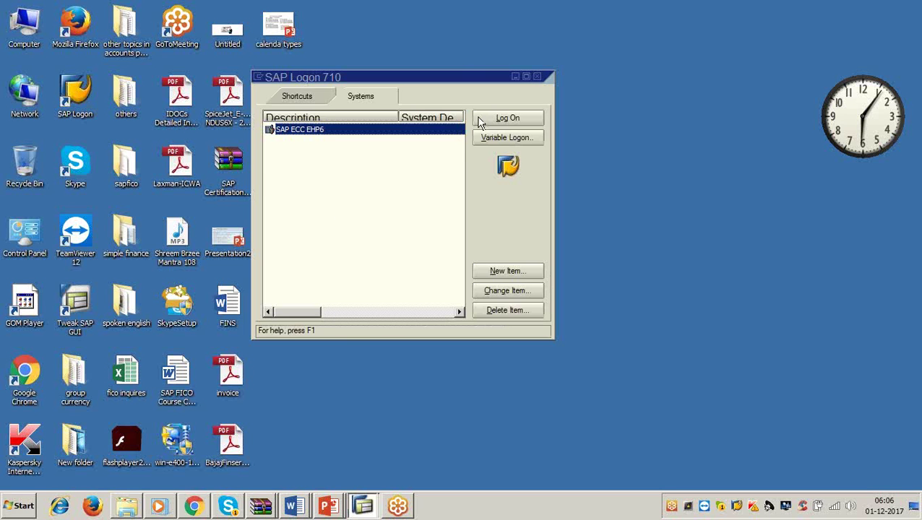
left_click(480, 121)
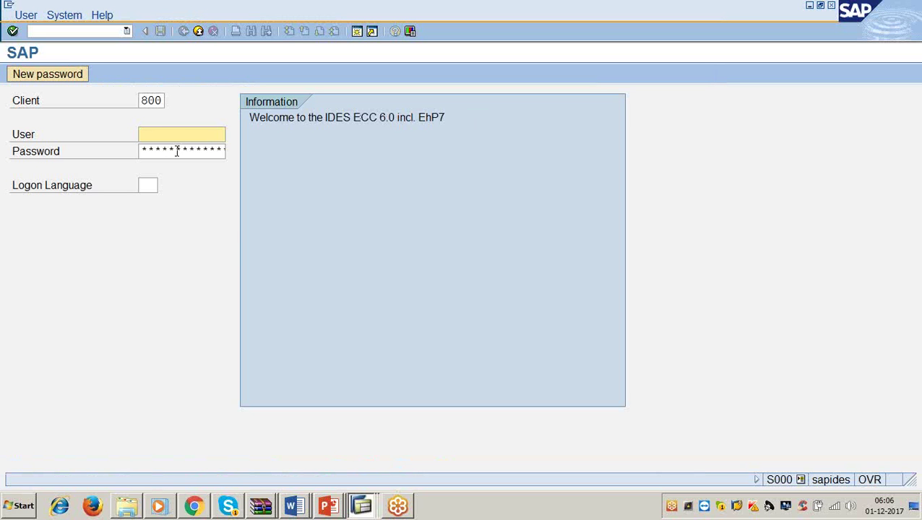
type("lakshman")
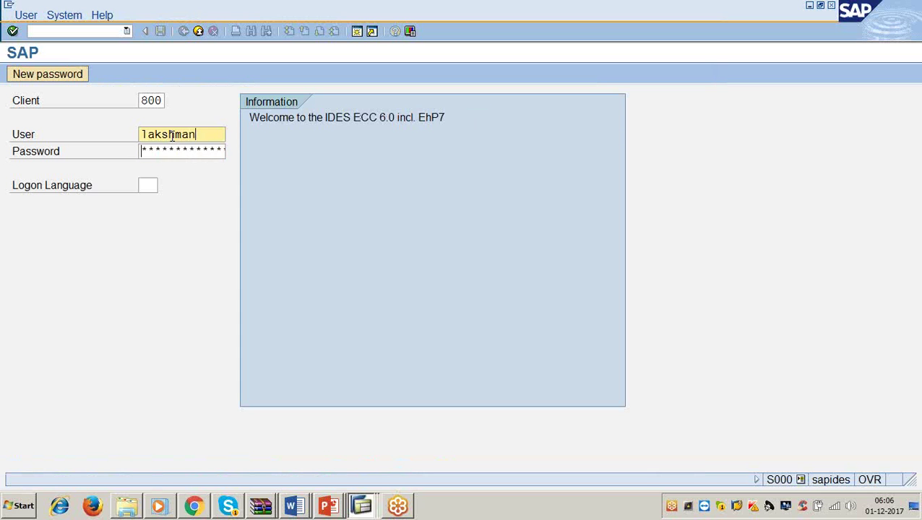
key("Tab")
type("**********")
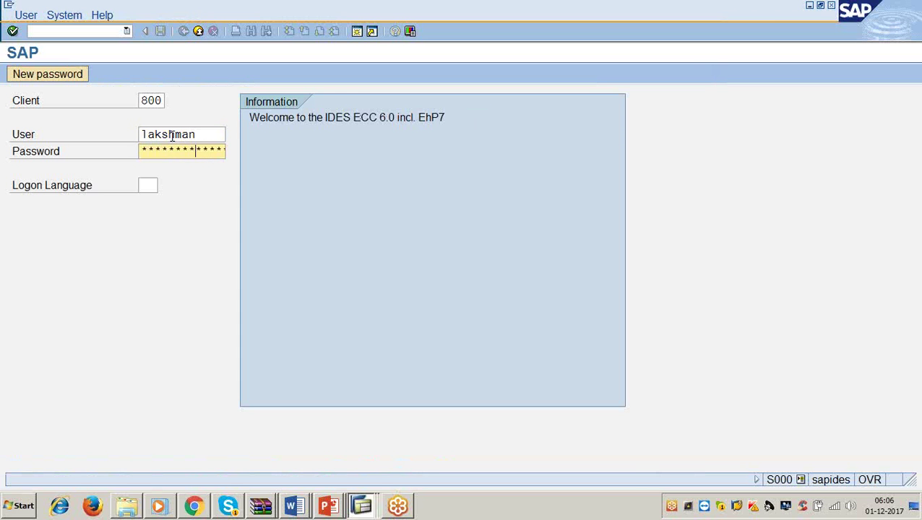
key("Return")
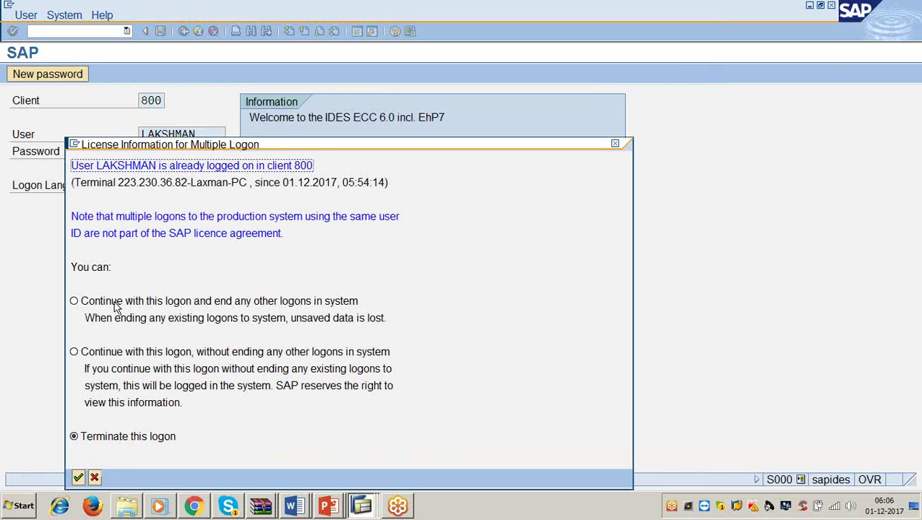
left_click(114, 302)
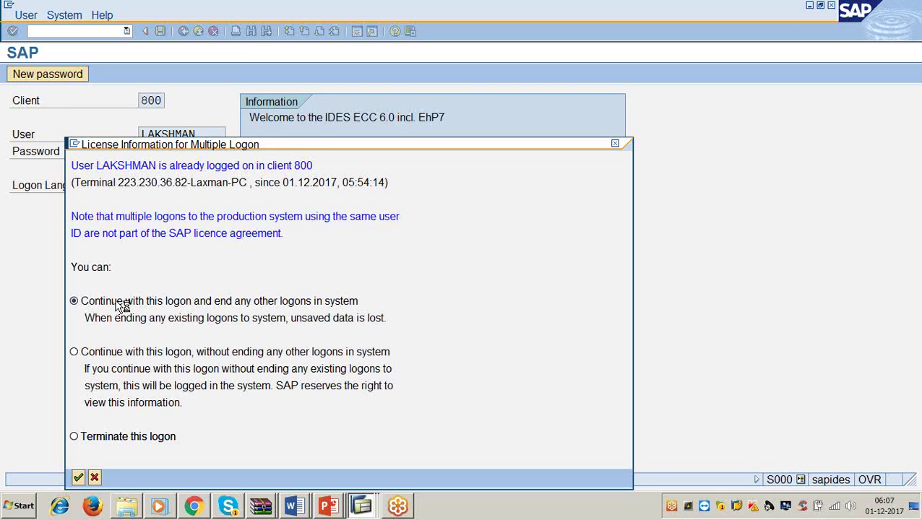
key("Return")
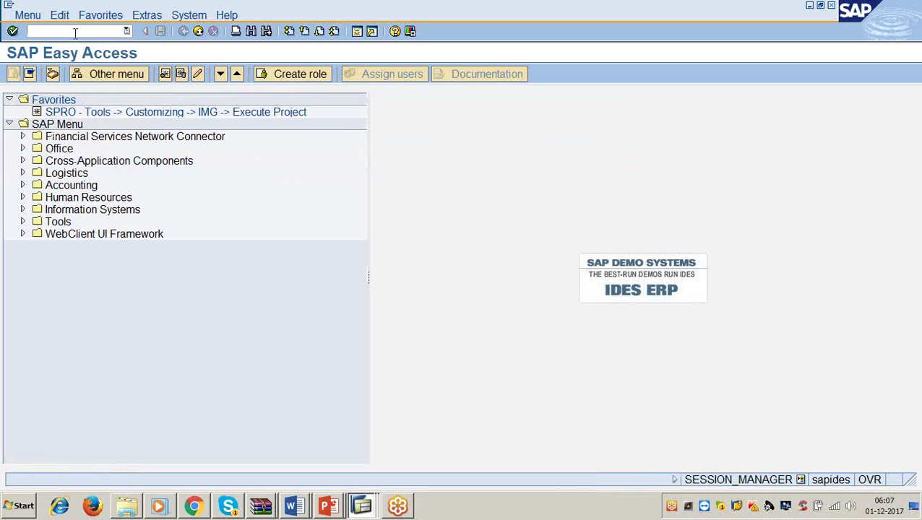
Open the Check Register with transaction FCHN and set the paying company code to 3366.
type("fchn")
key("Return")
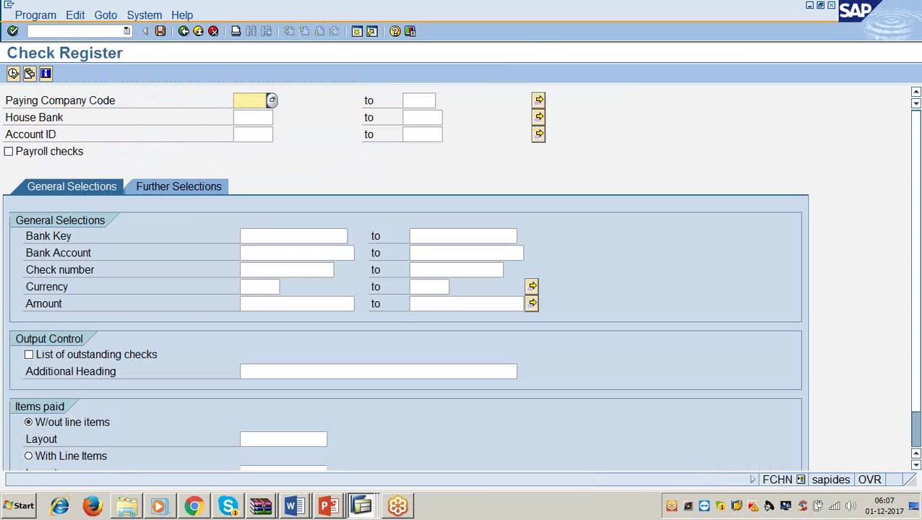
type("336")
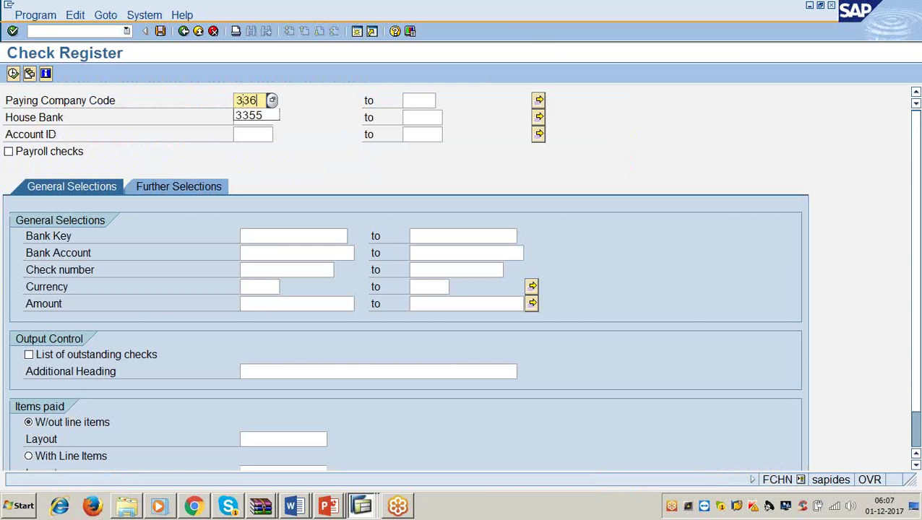
type("6")
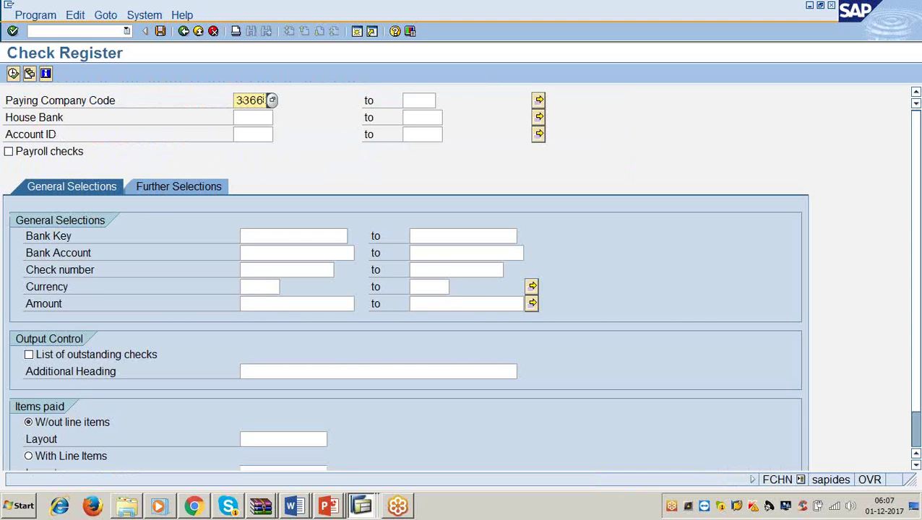
key("Tab")
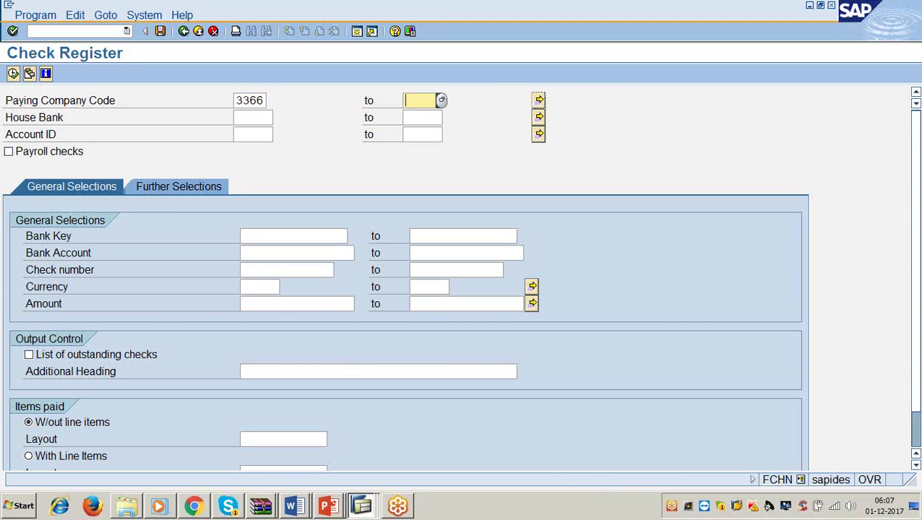
Set the house bank to hsbcm and the account ID to hsbcc, and execute the check register report.
key("Tab")
type("hb")
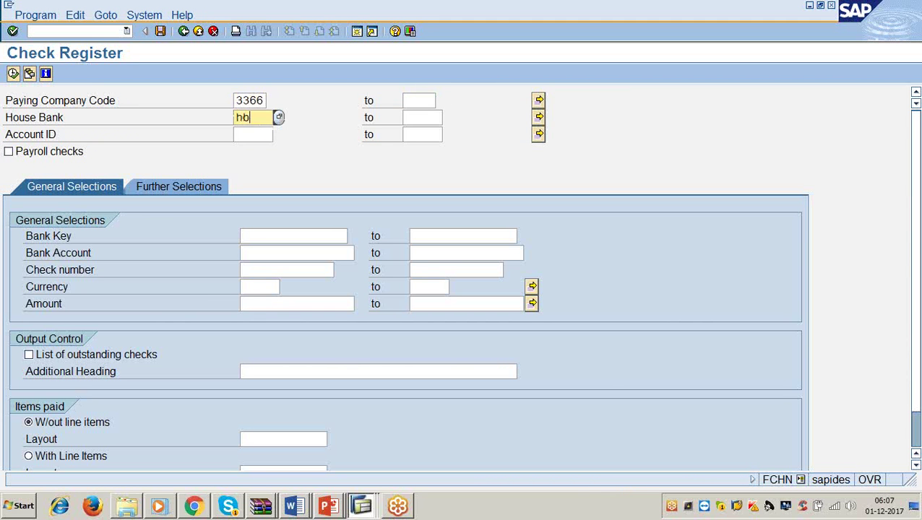
key("BackSpace")
type("sbcm")
key("Tab")
key("Tab")
key("Tab")
type("hsbcc")
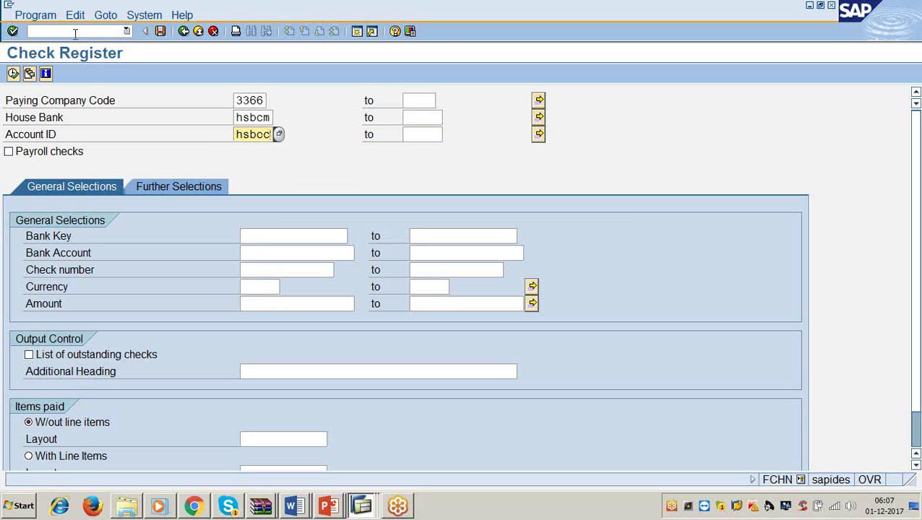
left_click(14, 73)
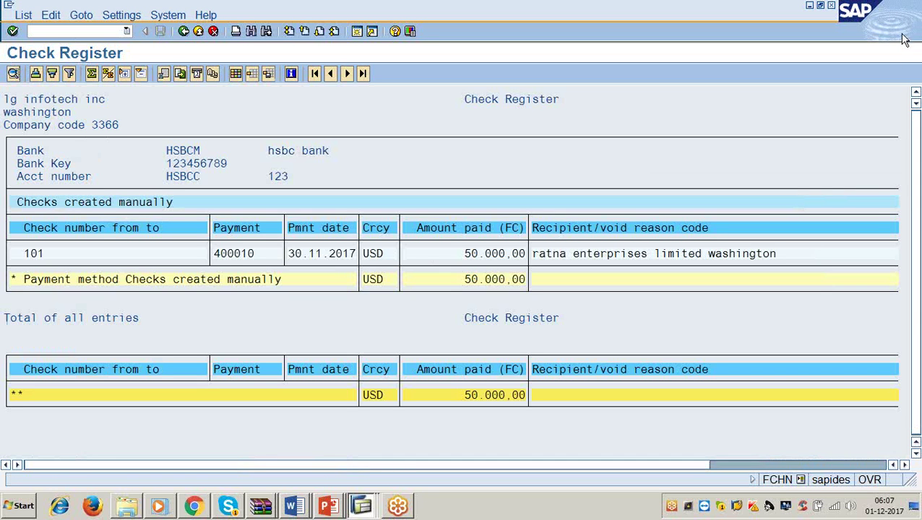
Examine the check register's entries across to the encashment/void date column.
left_click(509, 144)
left_click(893, 466)
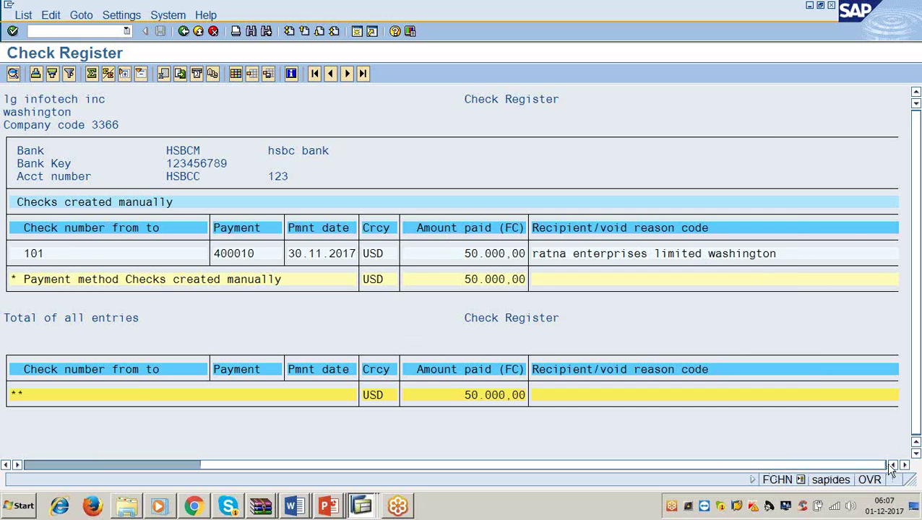
left_click(891, 468)
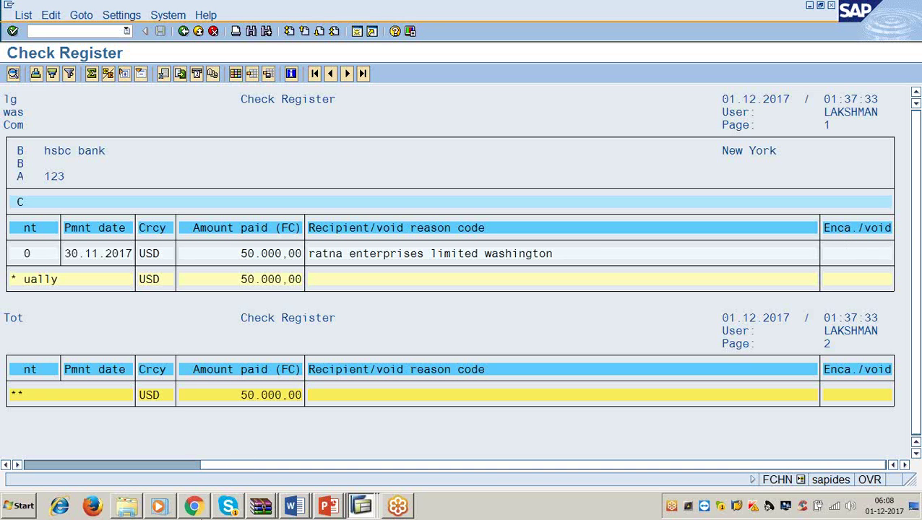
Switch to Word and close the GENERAL LEDGER ACCOUNTING document.
mouse_move(290, 508)
left_click(294, 455)
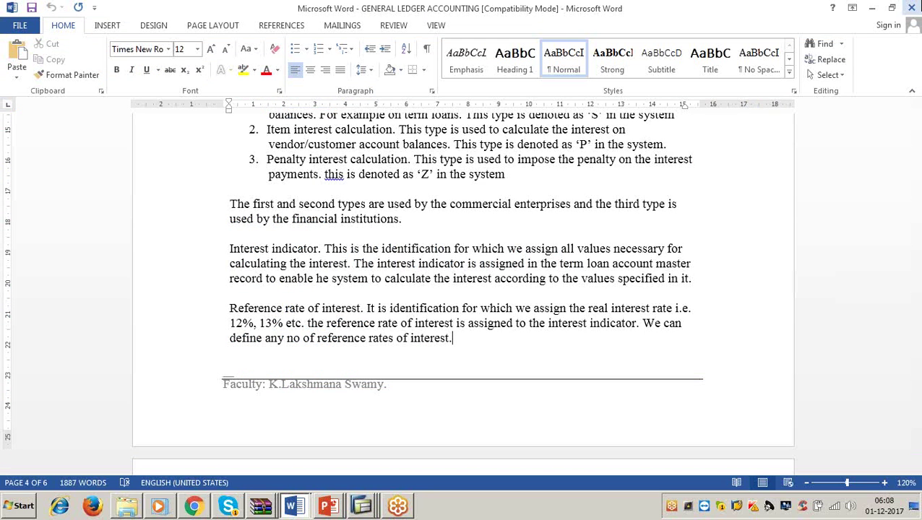
left_click(911, 7)
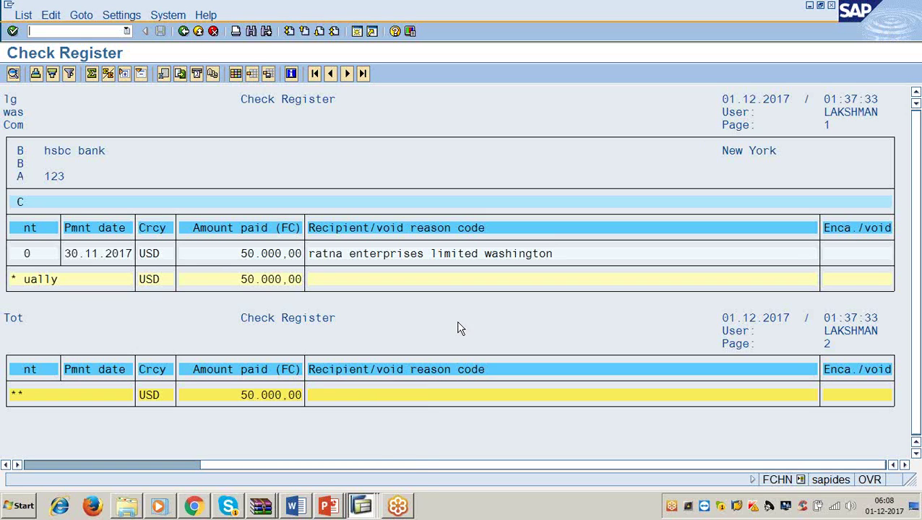
Look up the transaction code for Step 8, check encashment date updation, in the ACCOUNTS PAYABLE document and return to SAP.
left_click(299, 508)
scroll(299, 352, "down", 5)
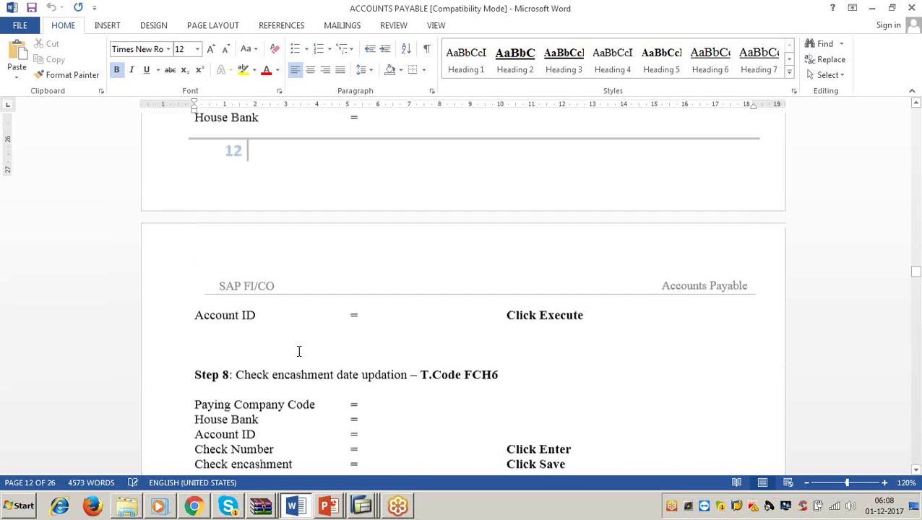
scroll(299, 351, "down", 3)
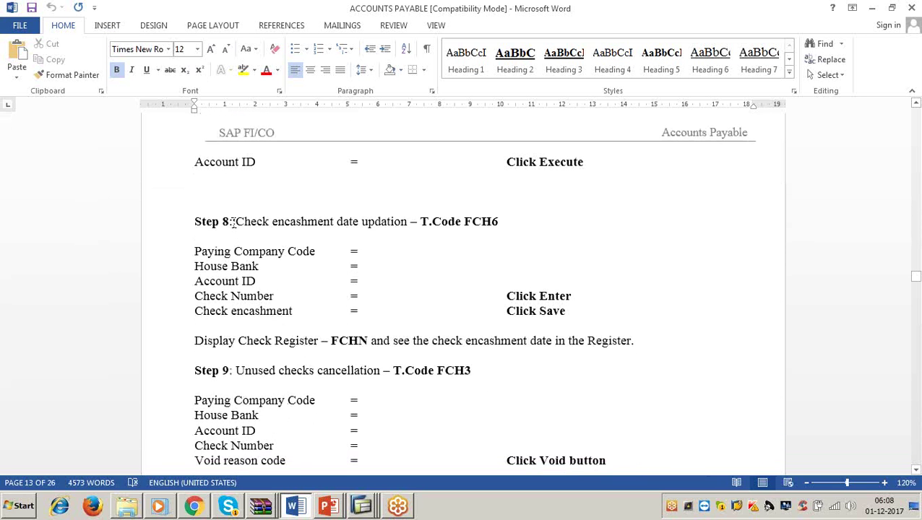
left_click_drag(230, 221, 525, 230)
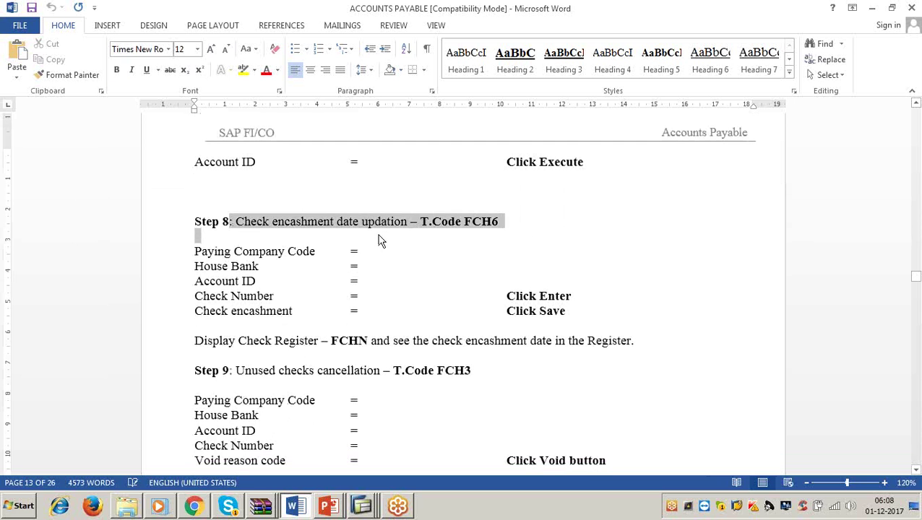
left_click(499, 222)
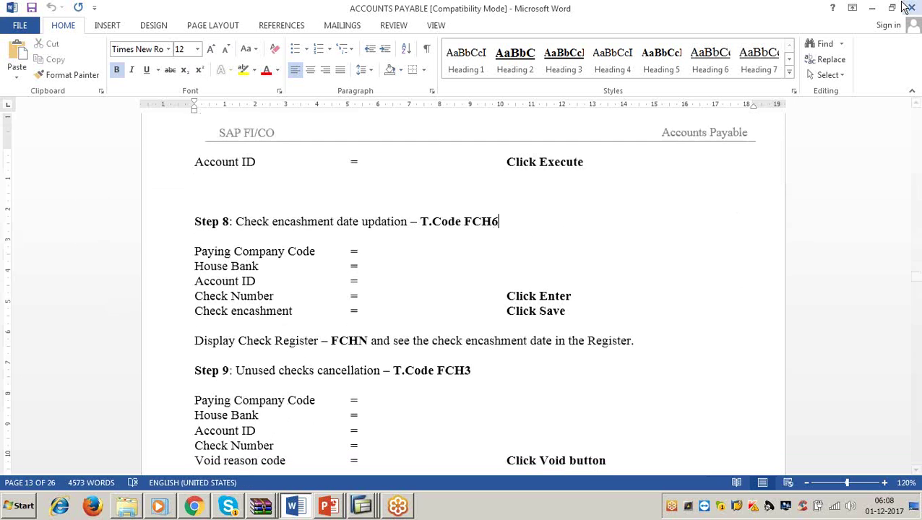
left_click(870, 9)
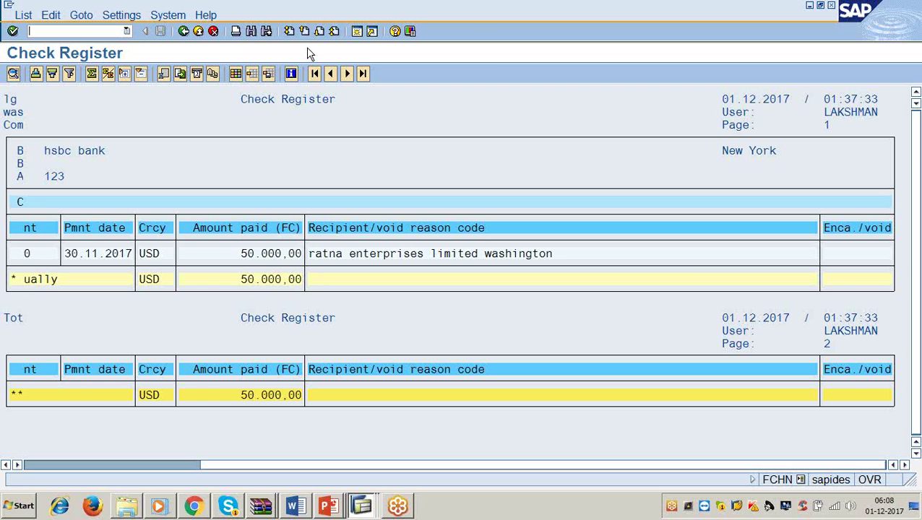
Open Change Check Information / Cash Check with transaction /nfch6 and set the paying company code to 3366.
left_click(82, 31)
type("/nfch6")
key("Return")
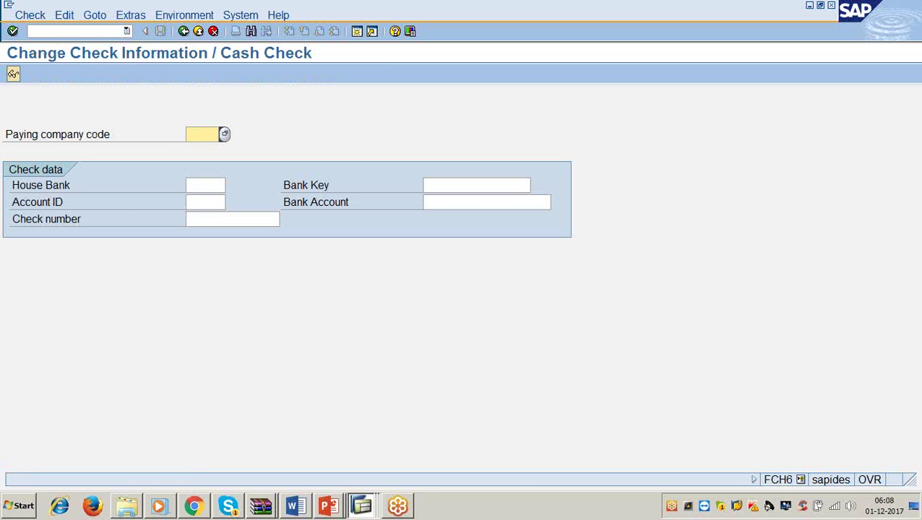
type("3366")
key("Tab")
key("Tab")
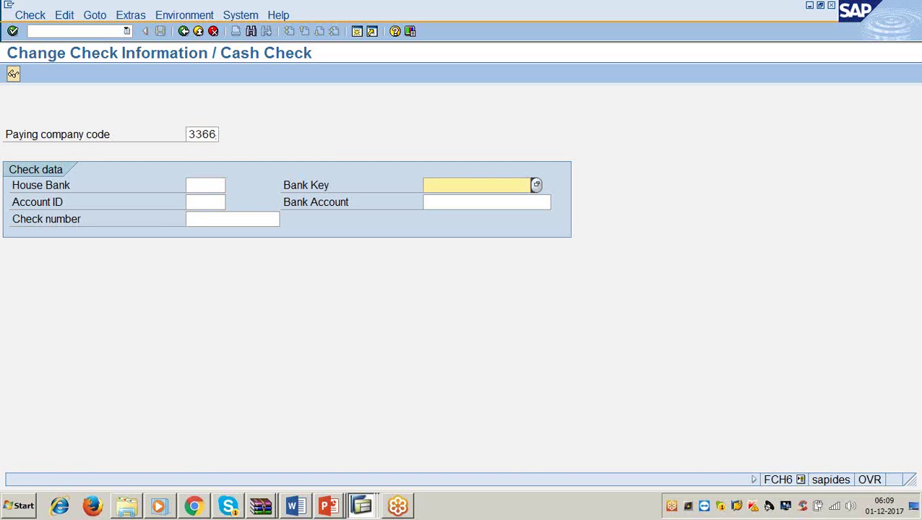
Set the check data's house bank to hsbcm and account ID to hsbcc, and submit the entries.
left_click(213, 185)
type("hsbcm")
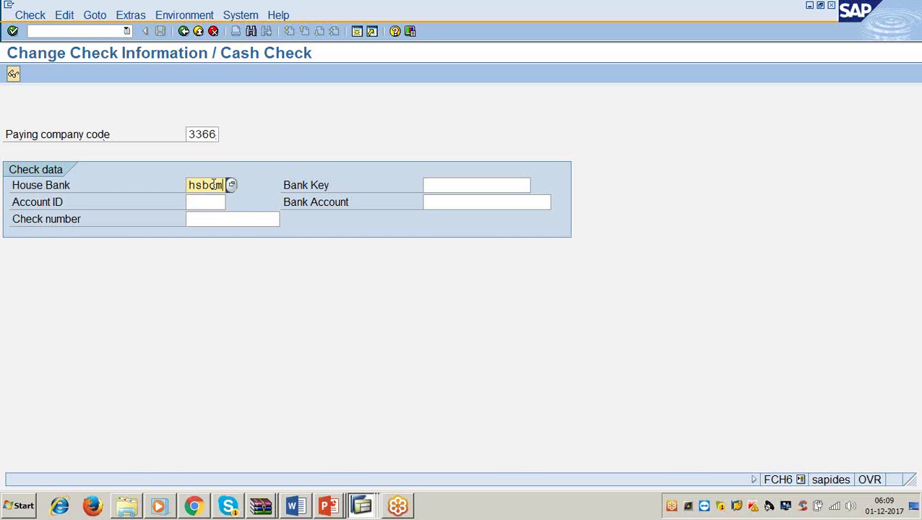
key("Tab")
key("Tab")
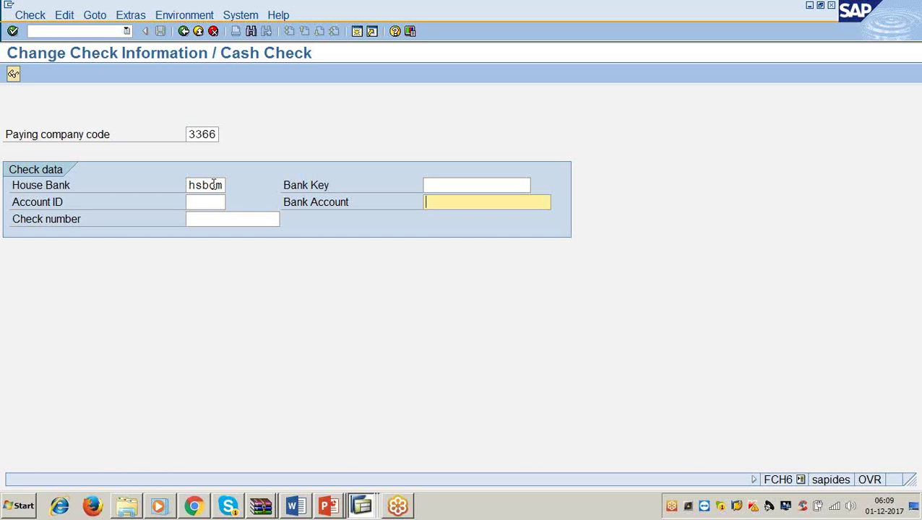
left_click(214, 201)
type("hsbcc")
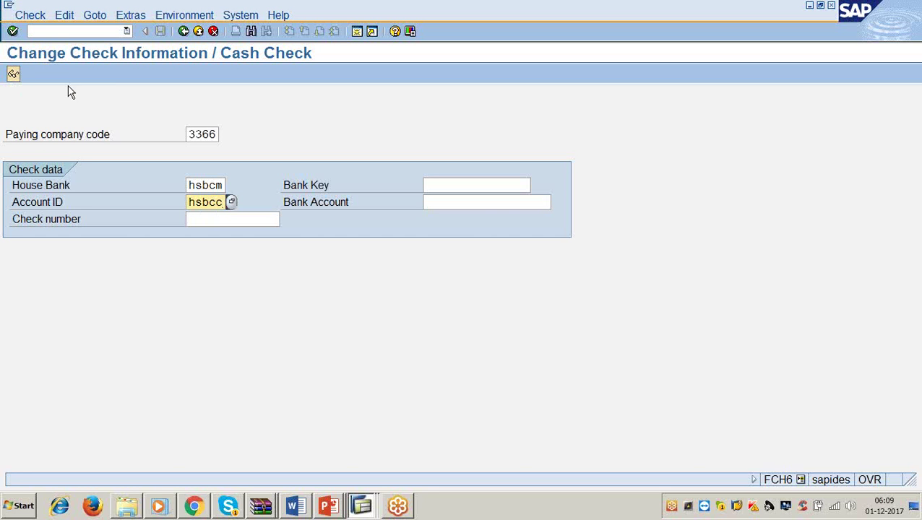
key("Return")
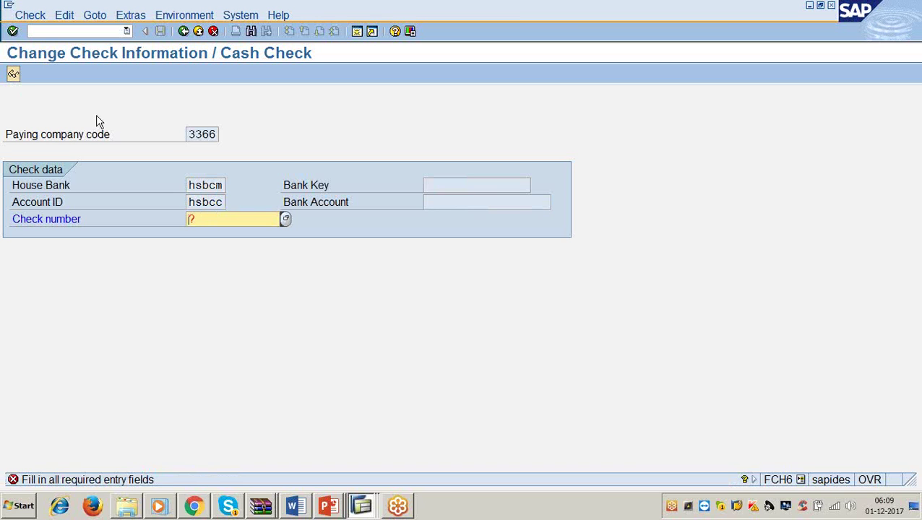
Open check number 101, set its check encashment date to 2.12.2017 and save the check.
type("1")
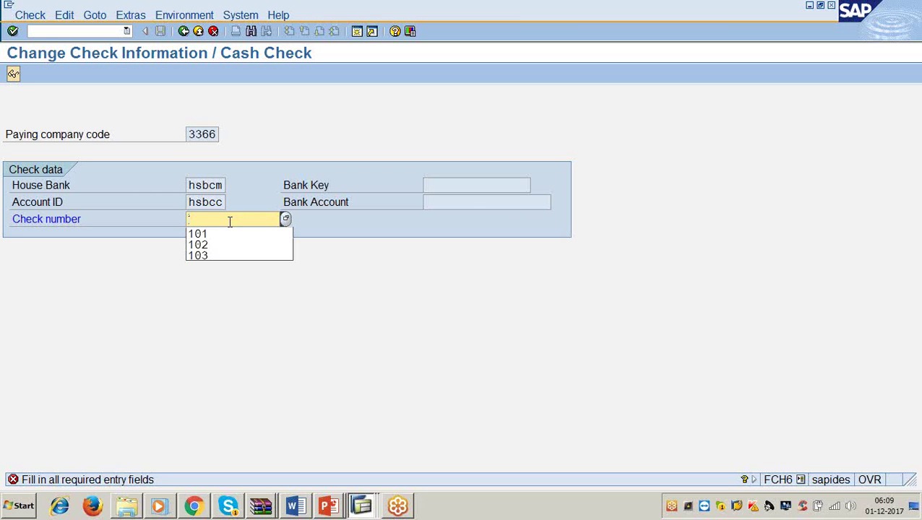
left_click(229, 231)
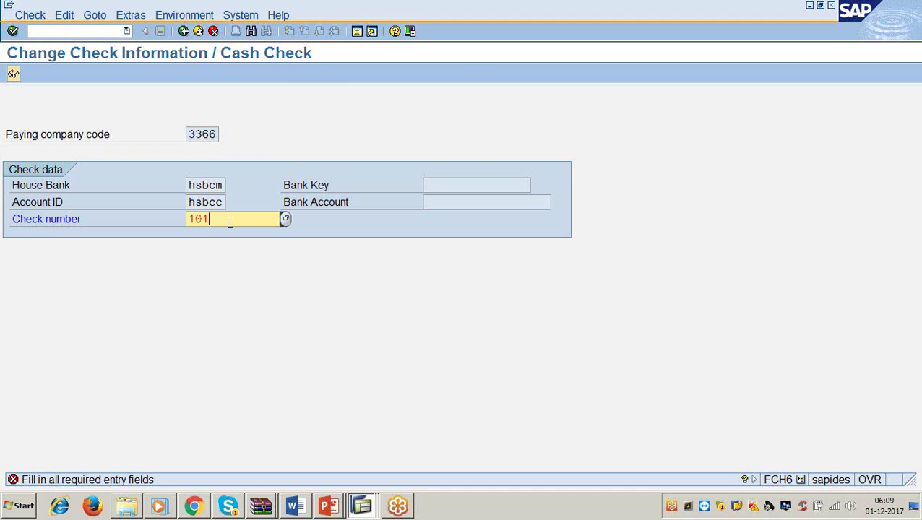
key("Return")
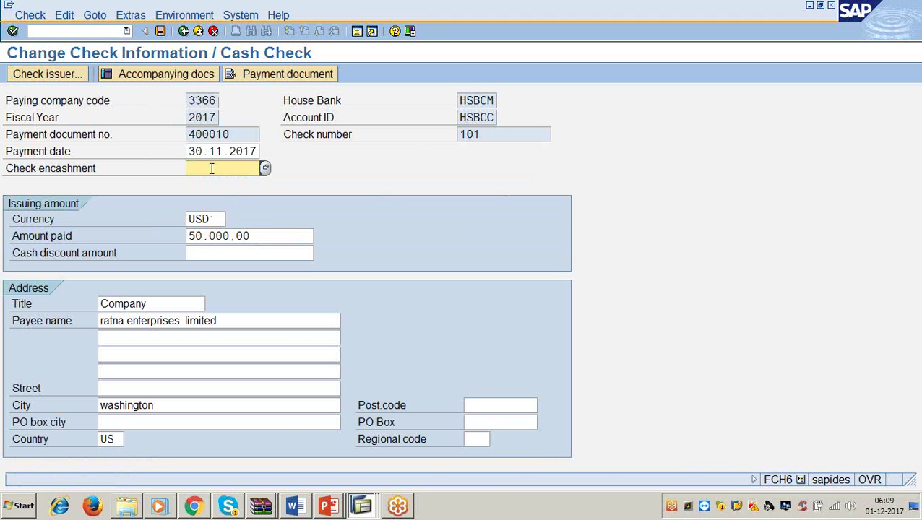
type("2.12.2017")
left_click(160, 31)
Look up the check register instruction that ends Step 8 in the ACCOUNTS PAYABLE Word document and return to SAP.
left_click(295, 506)
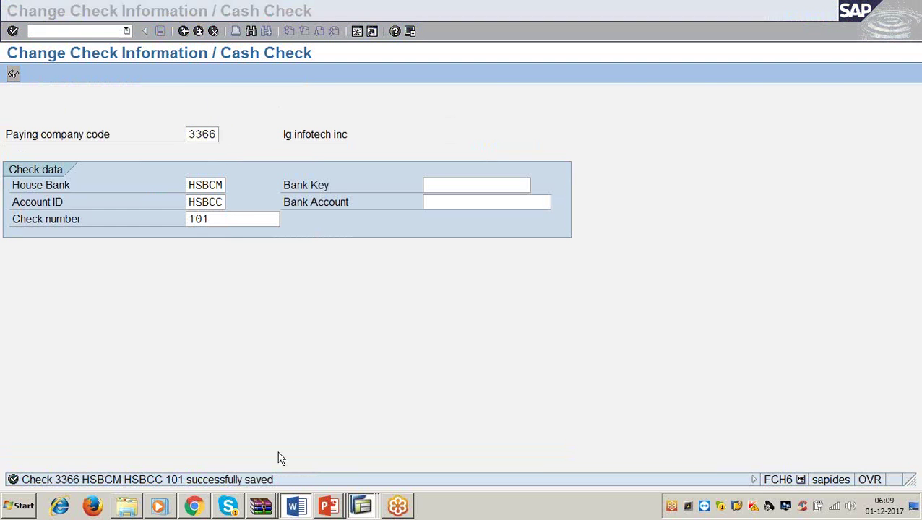
scroll(253, 353, "down", 2)
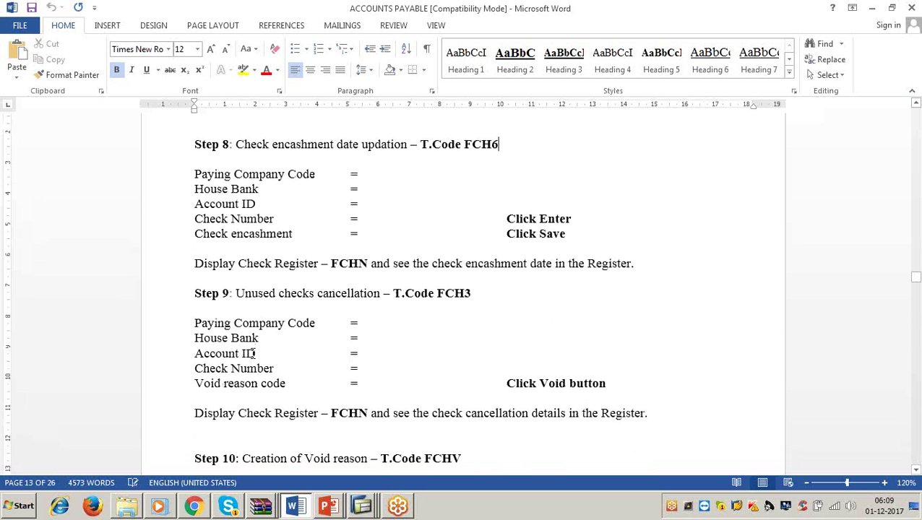
left_click(195, 266)
left_click_drag(197, 264, 639, 264)
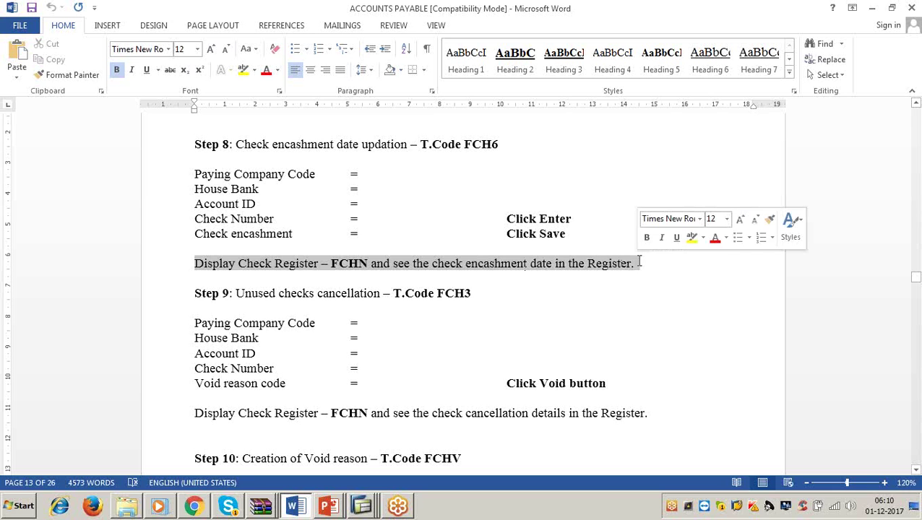
left_click(875, 9)
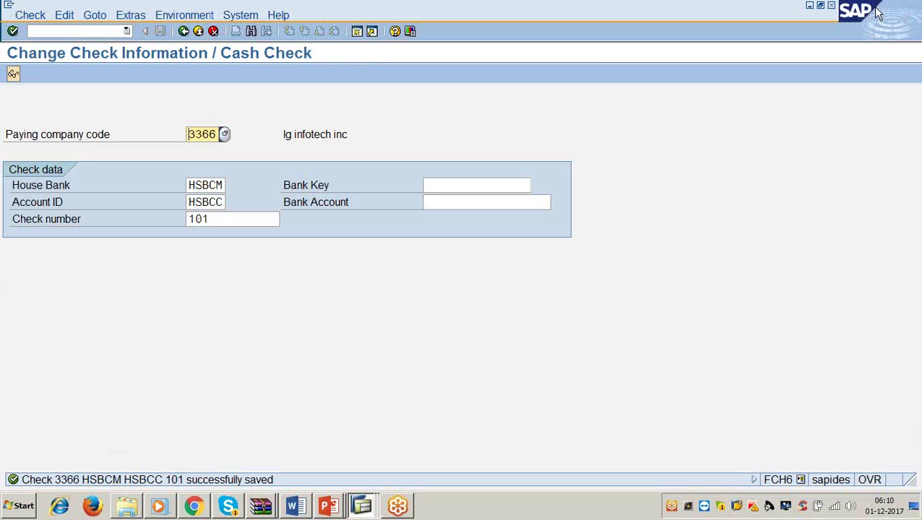
Open the Check Register with transaction /nfchn and set the paying company code to 3366.
left_click(77, 31)
type("/nfchh")
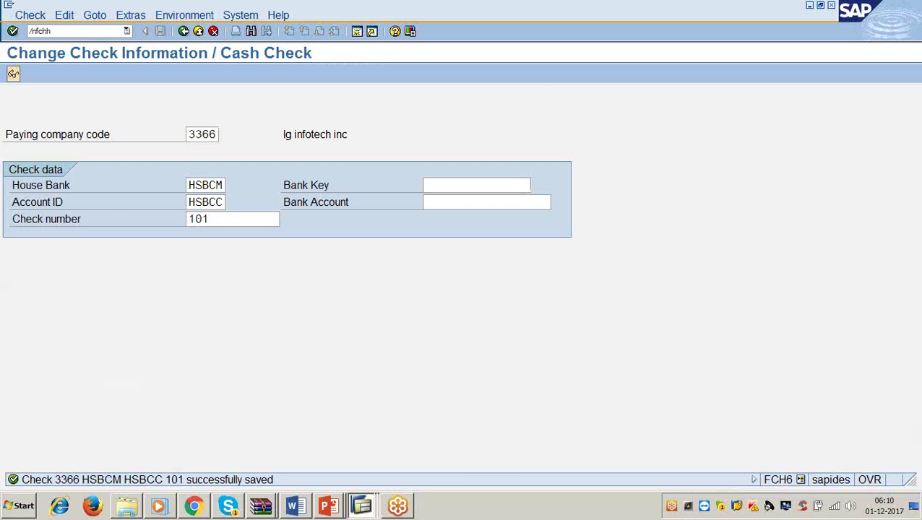
key("Return")
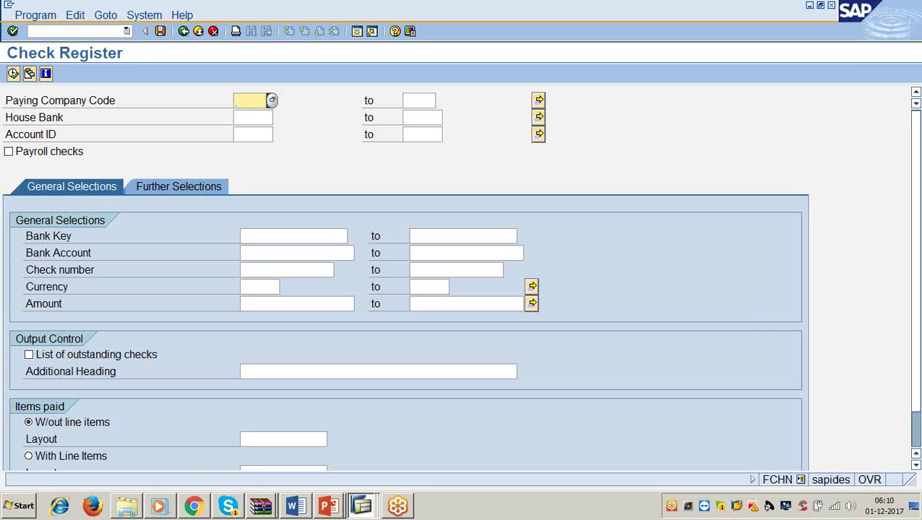
type("366")
key("BackSpace")
key("BackSpace")
type("366")
Run the check register for house bank hsbcm and account ID hsbcc, and view the encashment/void column.
key("Tab")
key("Tab")
key("Tab")
type("hsbc")
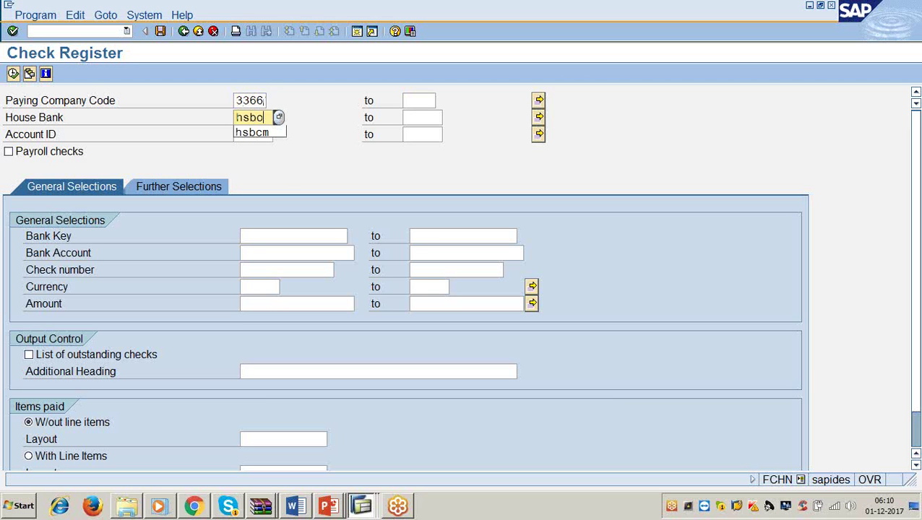
type("m")
key("Tab")
key("Tab")
key("Tab")
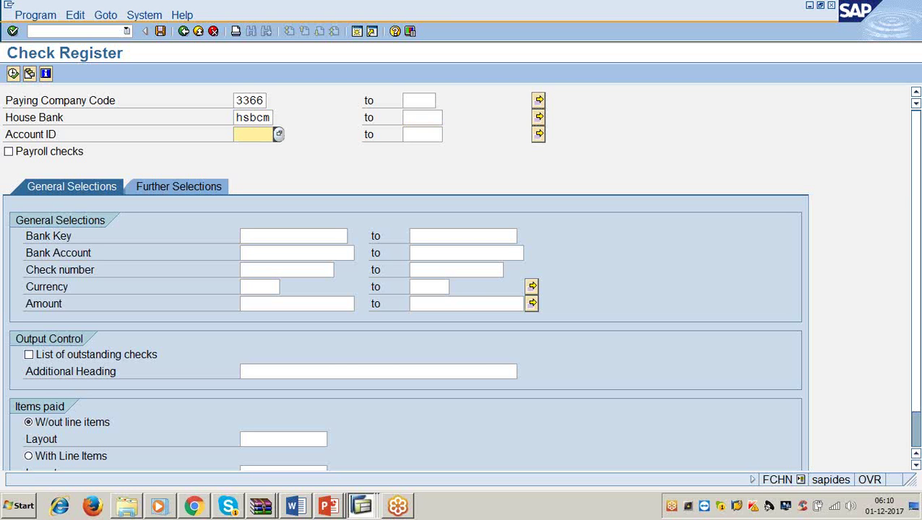
type("hsboc")
left_click(13, 74)
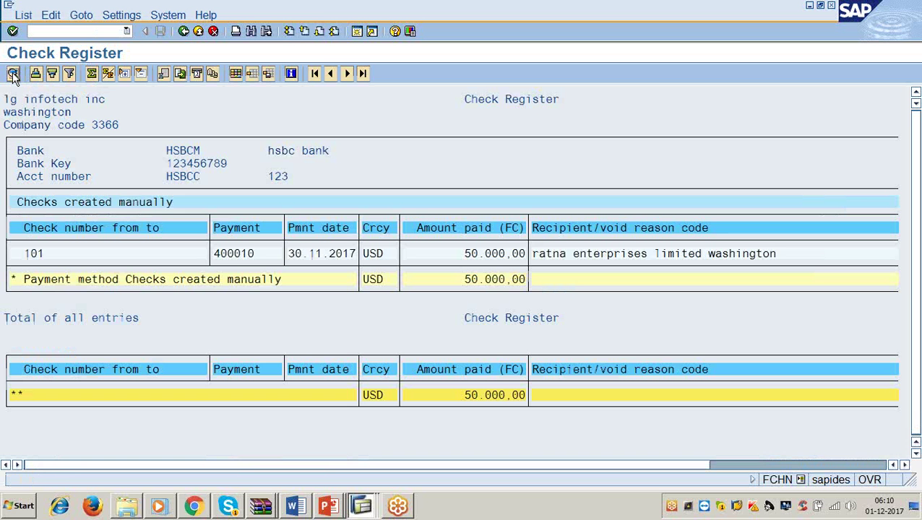
left_click_drag(612, 466, 842, 449)
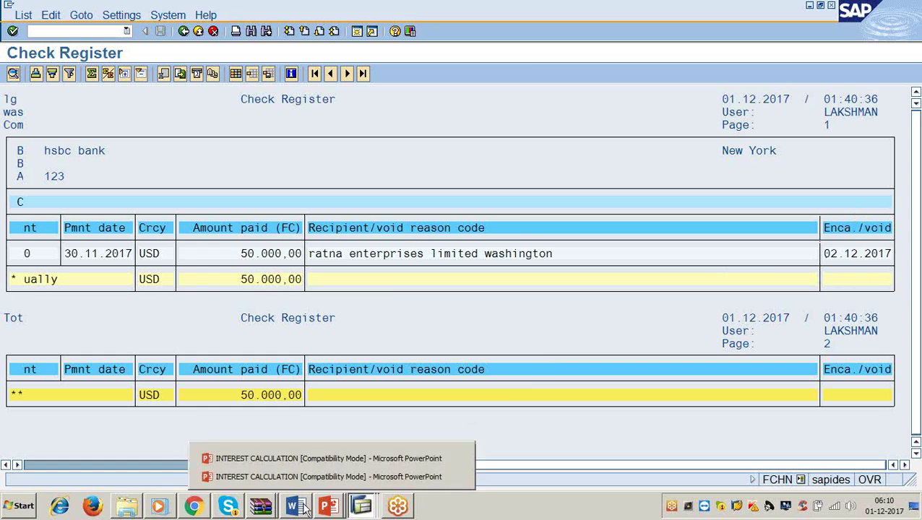
Look up the transaction code for Step 9, unused checks cancellation, in the ACCOUNTS PAYABLE Word document and return to SAP.
mouse_move(296, 506)
left_click(289, 478)
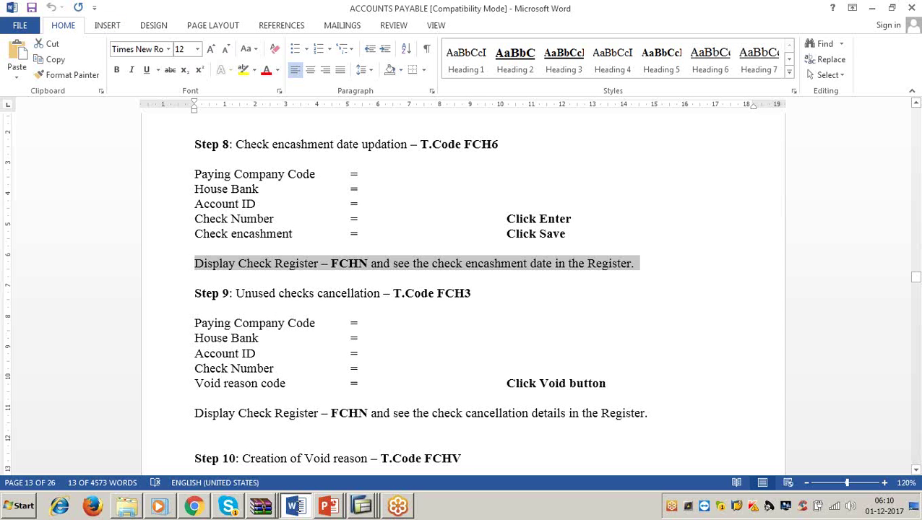
left_click(234, 294)
left_click(483, 289, "shift")
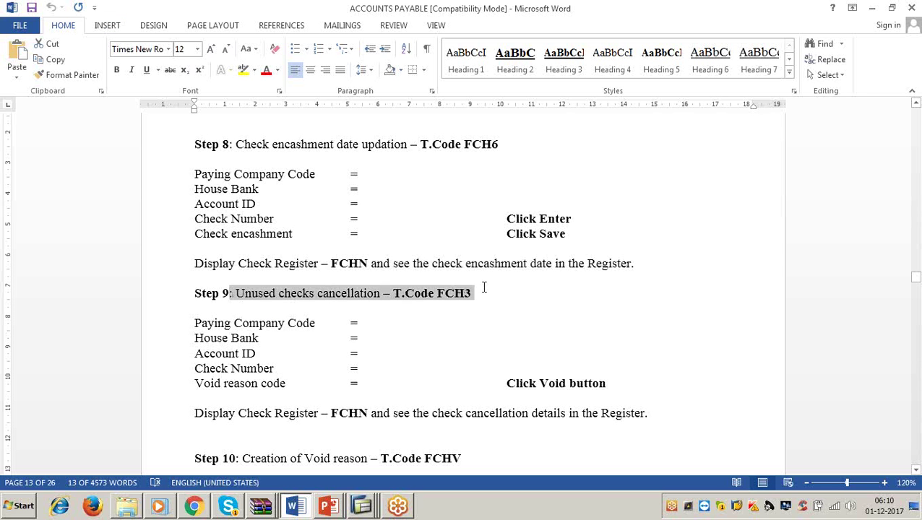
left_click(494, 301)
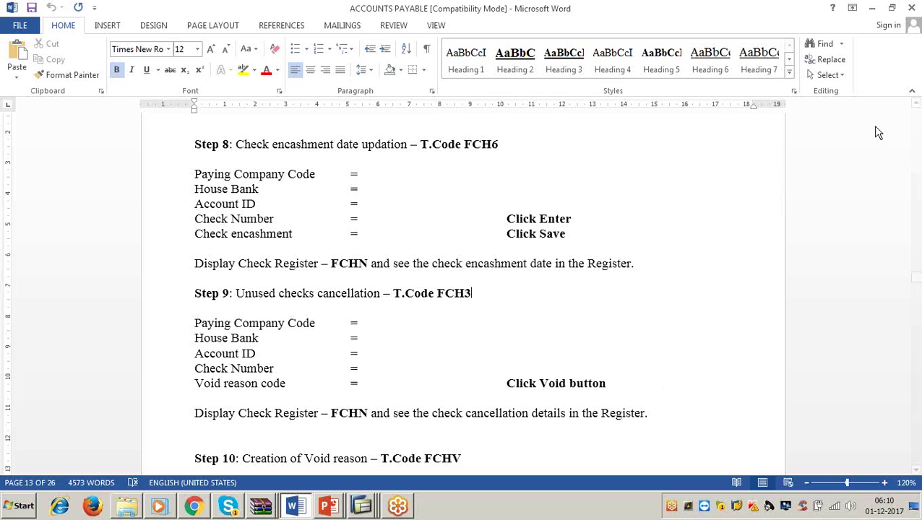
left_click(630, 329)
left_click(475, 294)
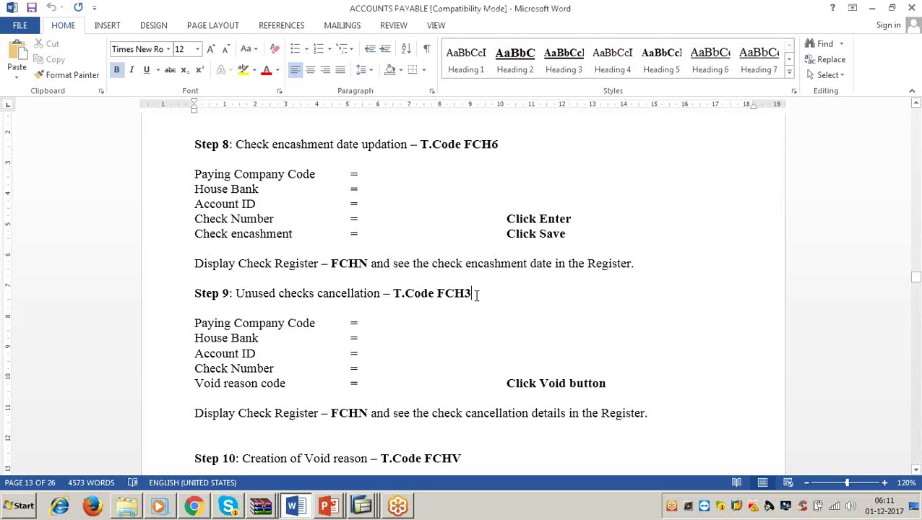
left_click(876, 9)
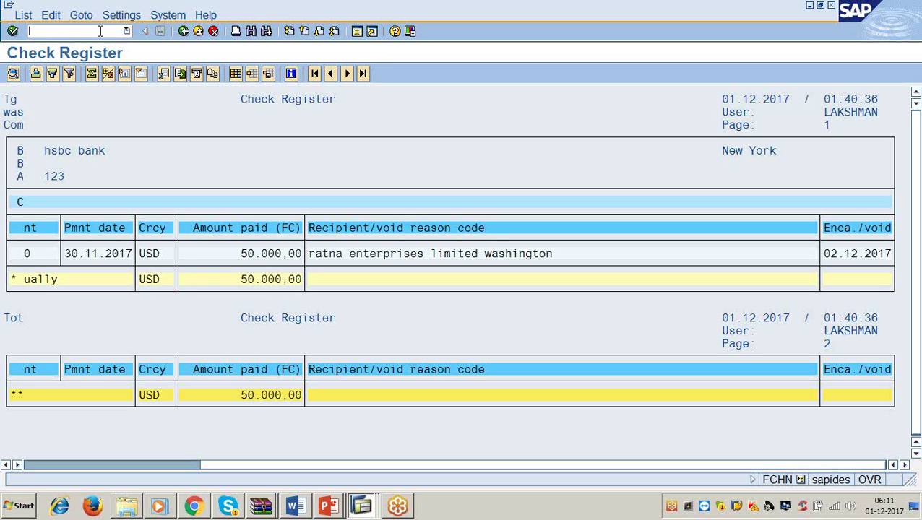
Open Void Checks Not Used with transaction /nfch3 and enter 102 as the starting number of the checks to void.
type("/nfch3")
key("Return")
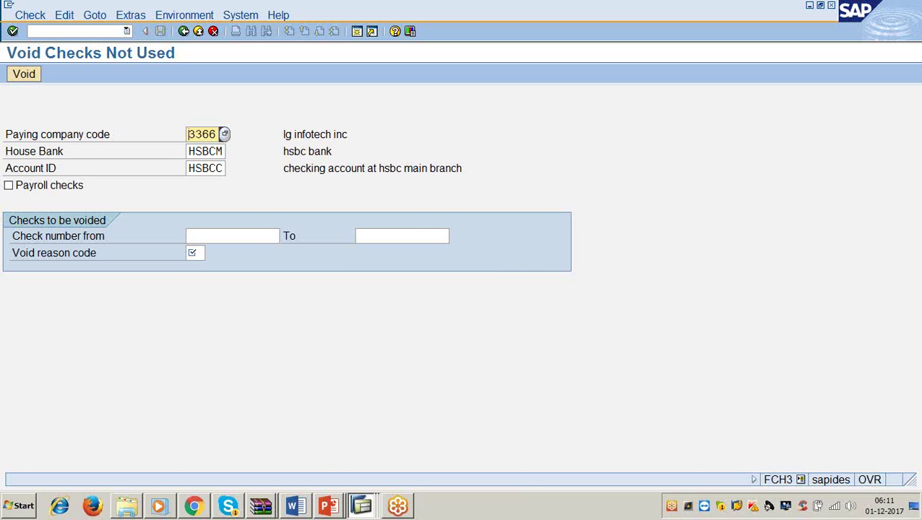
key("Tab")
key("Tab")
key("Tab")
key("Tab")
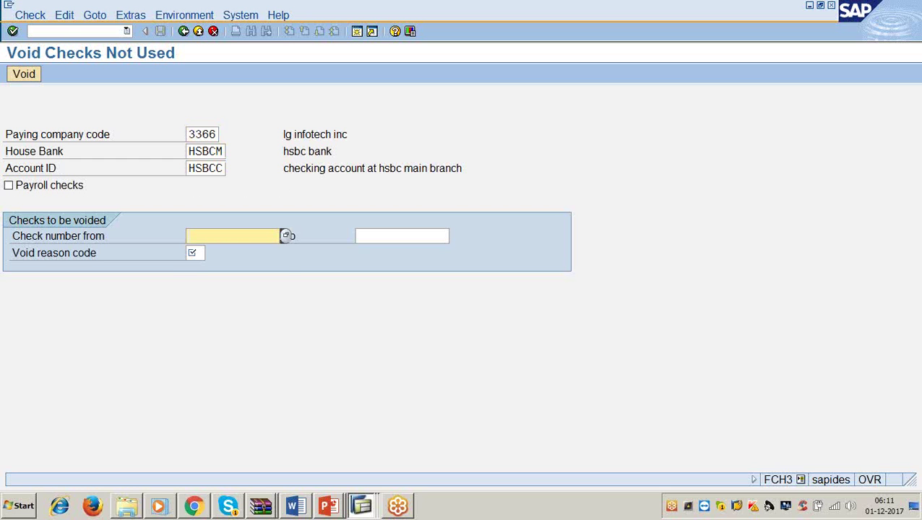
type("102")
Choose void reason code 06, Destroyed/unusable, and void the check.
left_click(196, 253)
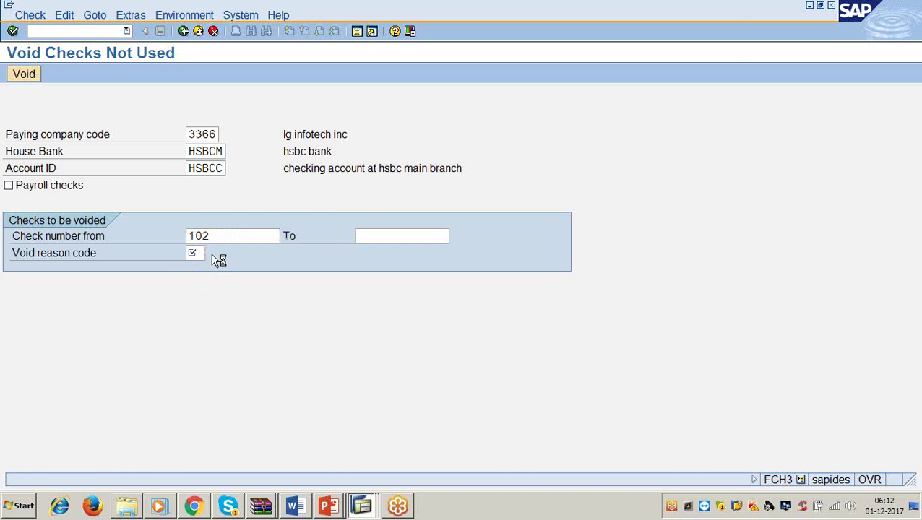
left_click(211, 254)
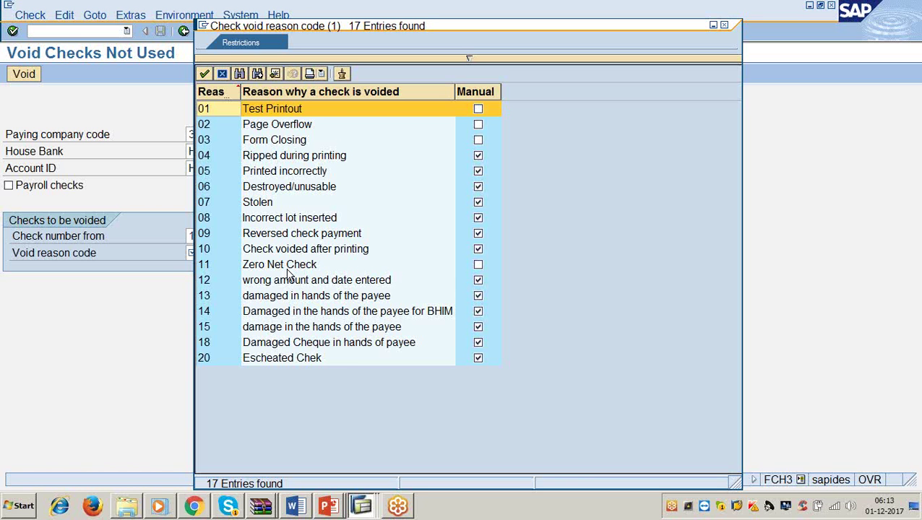
left_click(264, 187)
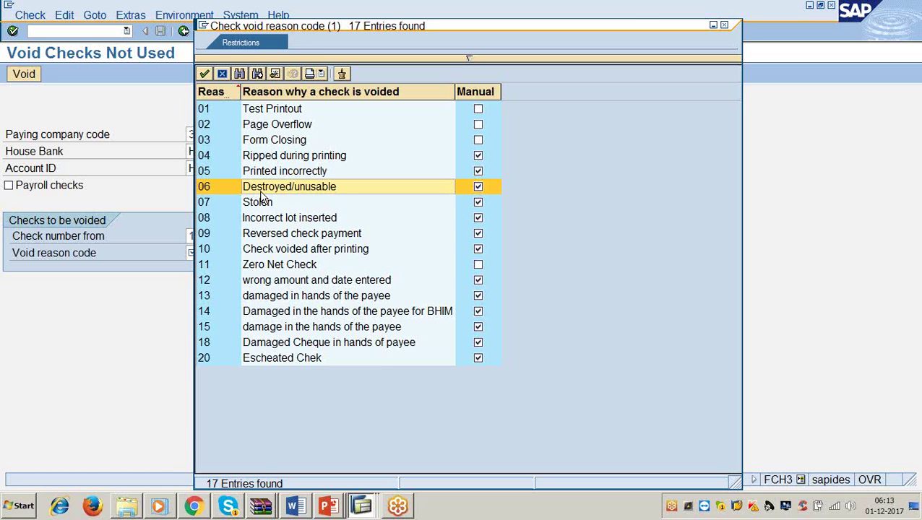
double_click(262, 192)
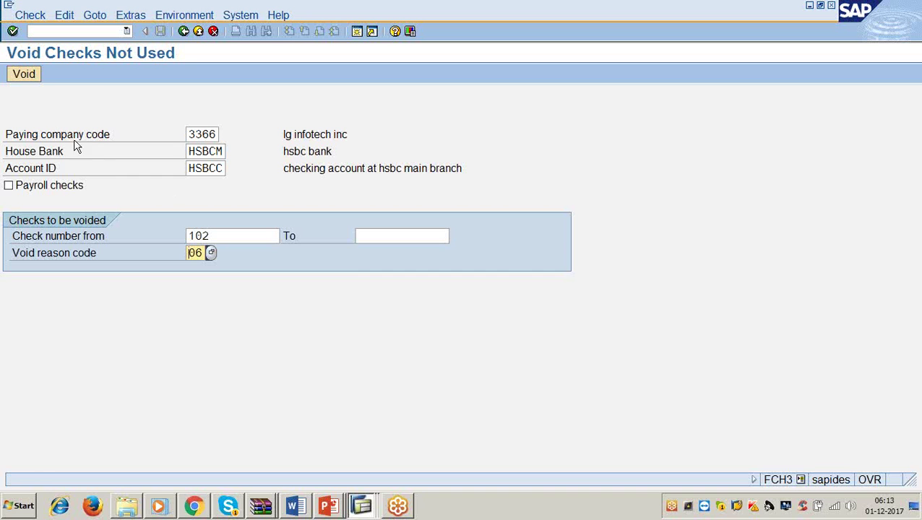
left_click(23, 75)
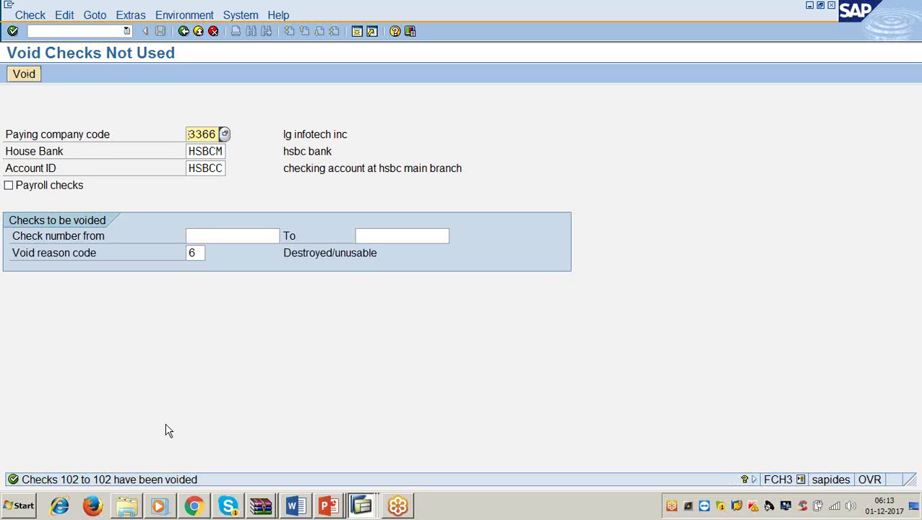
Look up the check register instruction that ends Step 9 in the ACCOUNTS PAYABLE Word document and return to SAP.
left_click(296, 506)
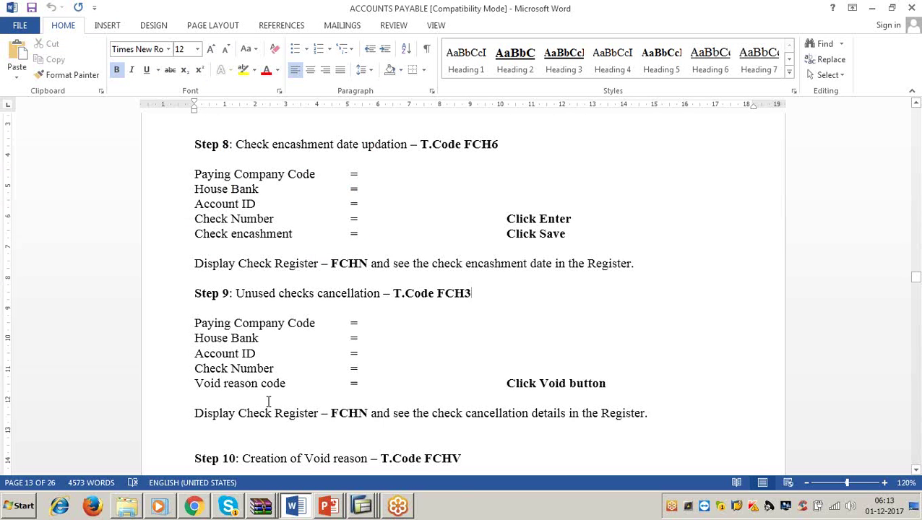
scroll(269, 401, "down", 5)
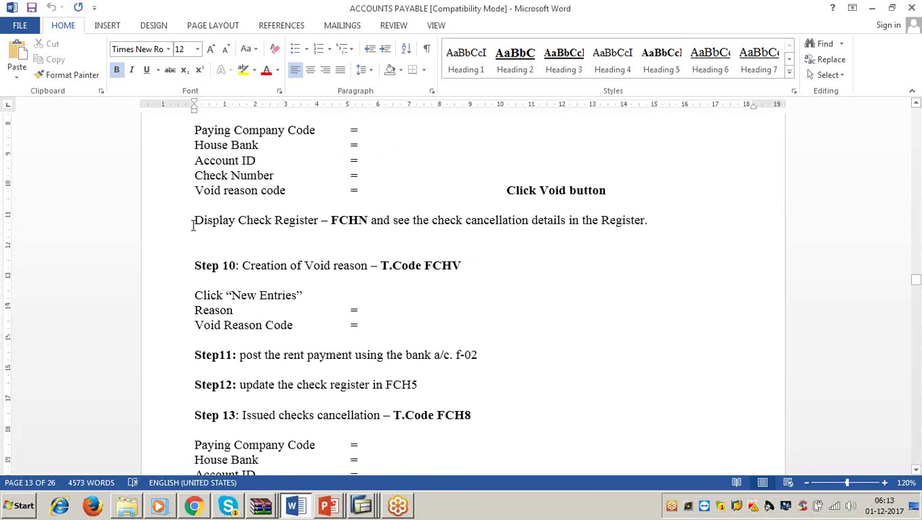
left_click_drag(193, 225, 655, 230)
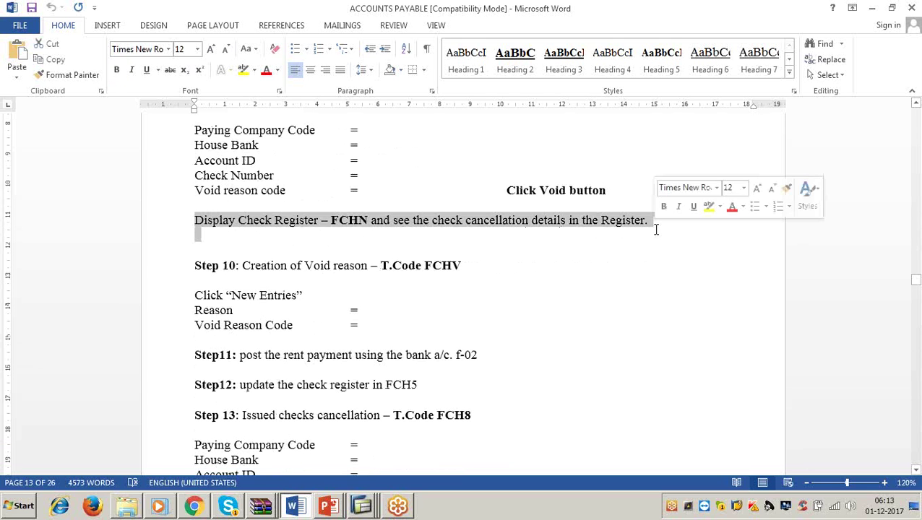
left_click(870, 9)
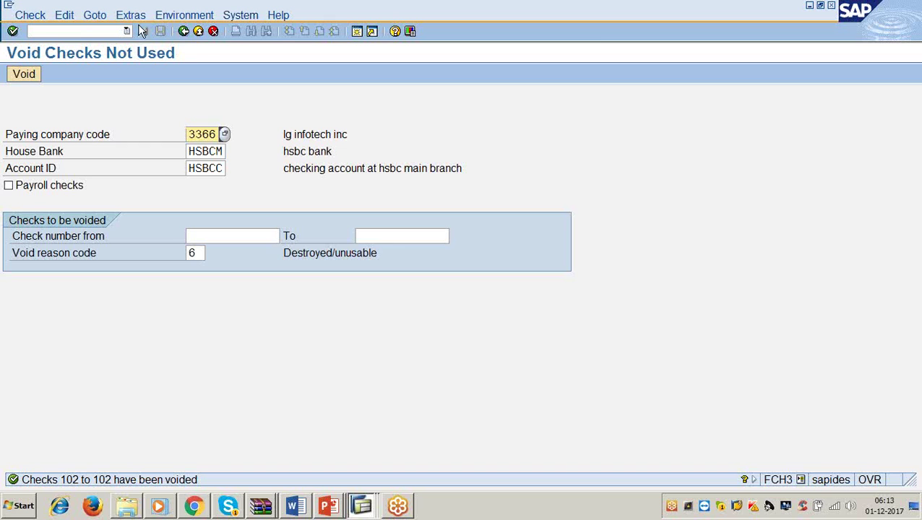
Reopen the Check Register with transaction /nfchn and enter paying company code 3366.
left_click(81, 31)
type("/nfchn")
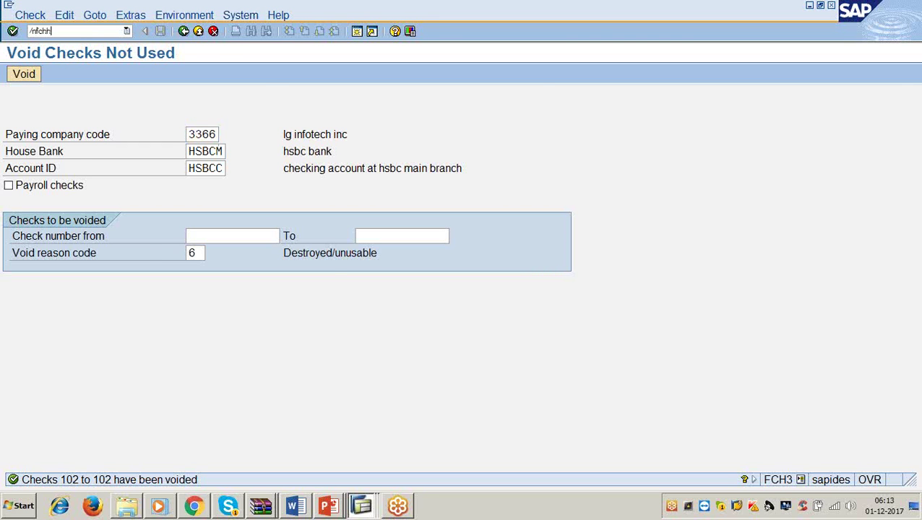
key("Return")
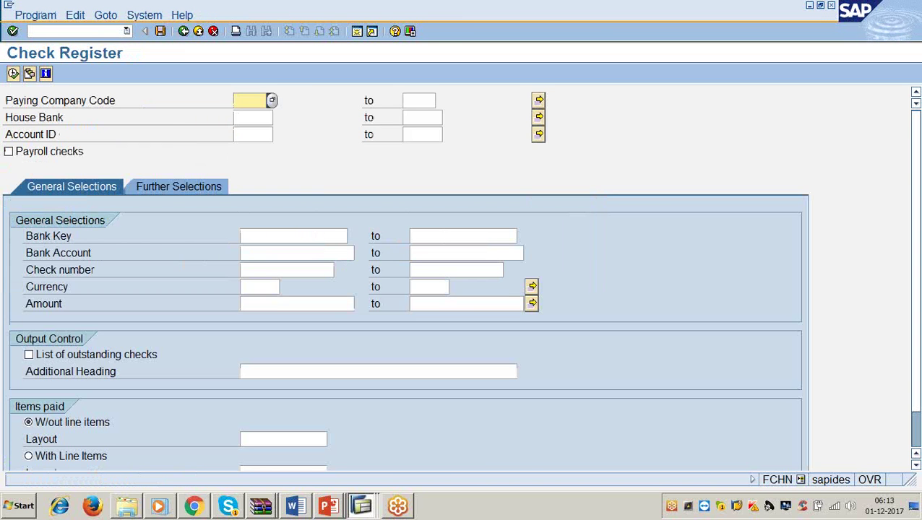
type("3366")
Set the house bank to hsbcm and account ID to hsbcc, and run the check register to show the voided check.
key("Tab")
key("Tab")
key("Tab")
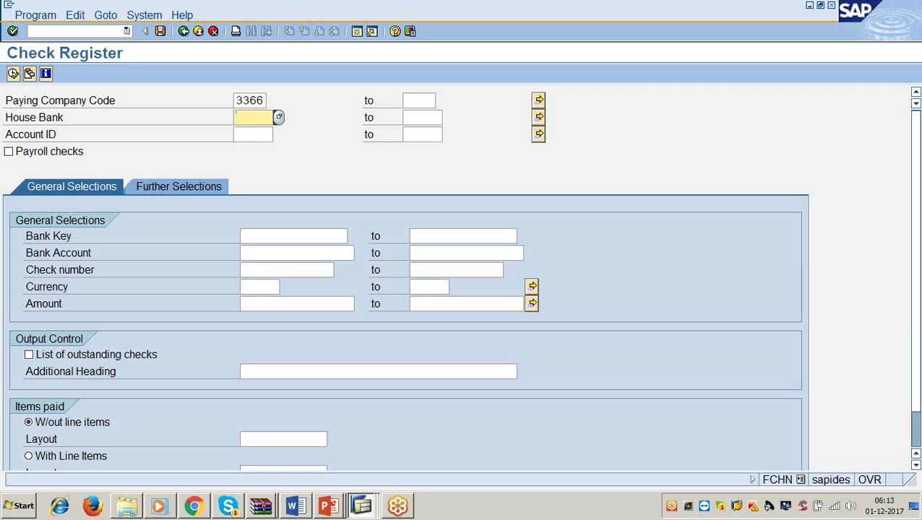
type("hsbcm")
key("Tab")
key("Tab")
key("Tab")
type("hsbc")
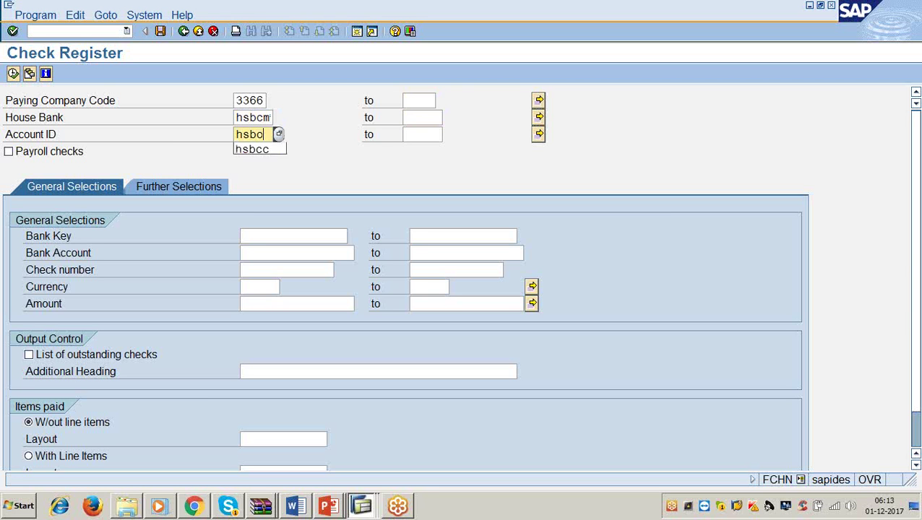
type("c")
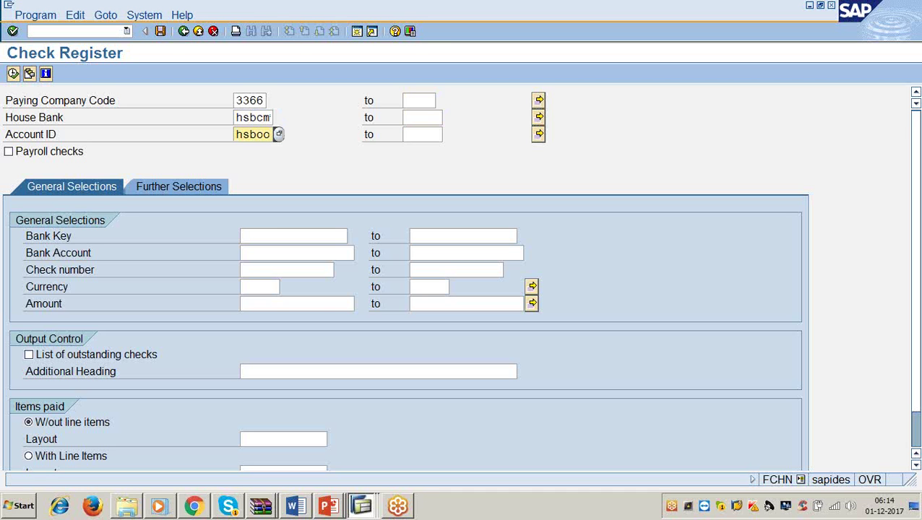
left_click(13, 73)
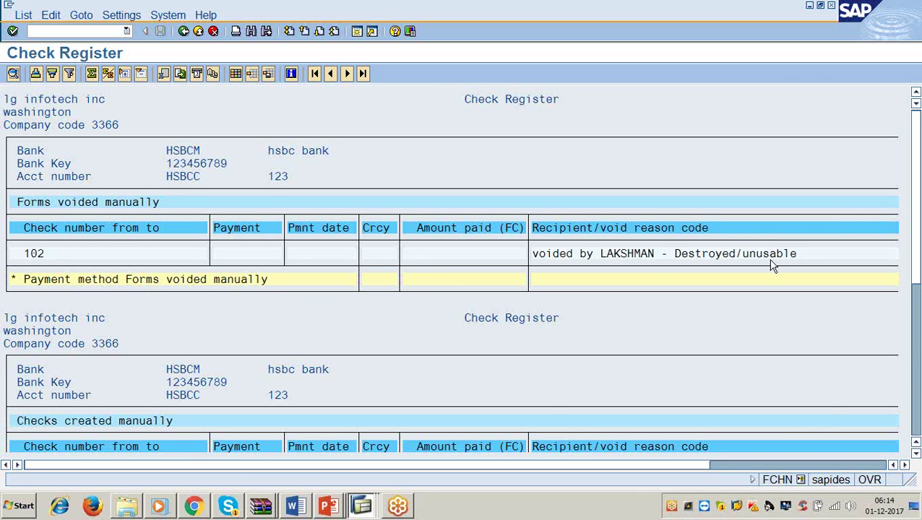
Look up Step 10, the creation of a void reason, in the ACCOUNTS PAYABLE Word document and return to SAP.
left_click(303, 508)
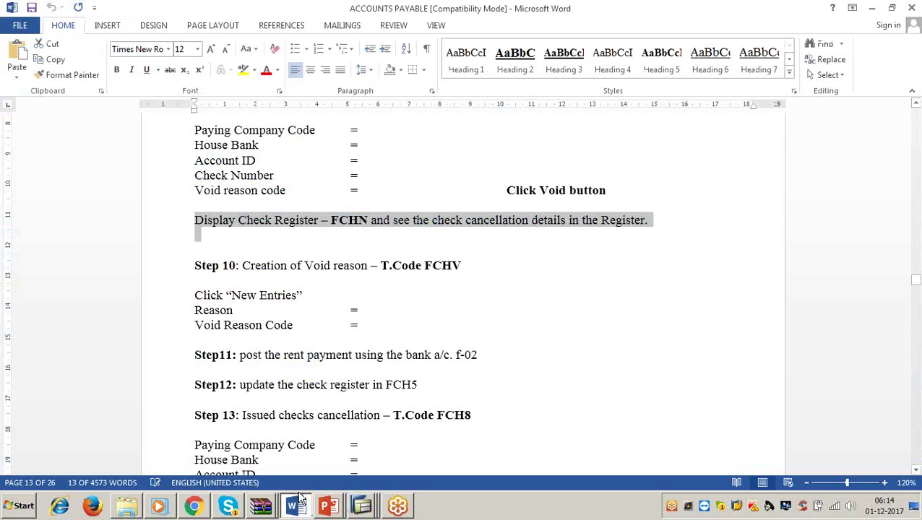
left_click_drag(242, 266, 471, 271)
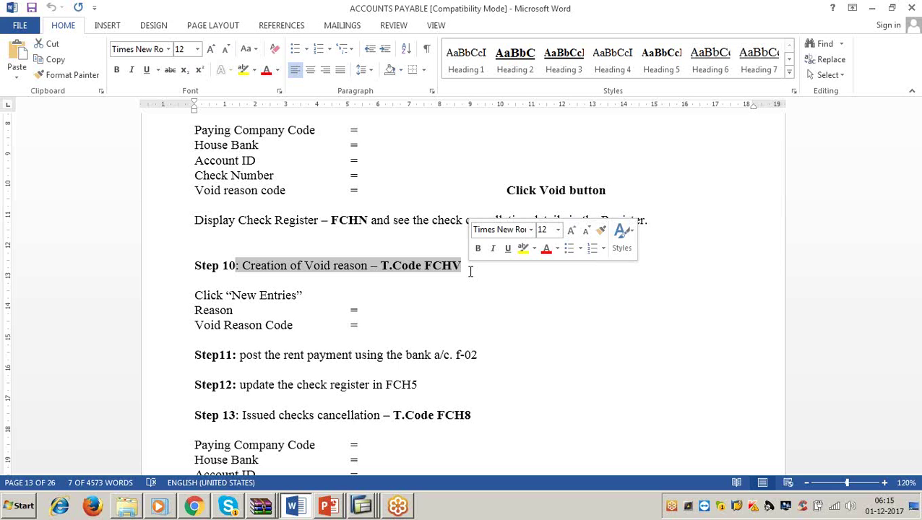
left_click(872, 8)
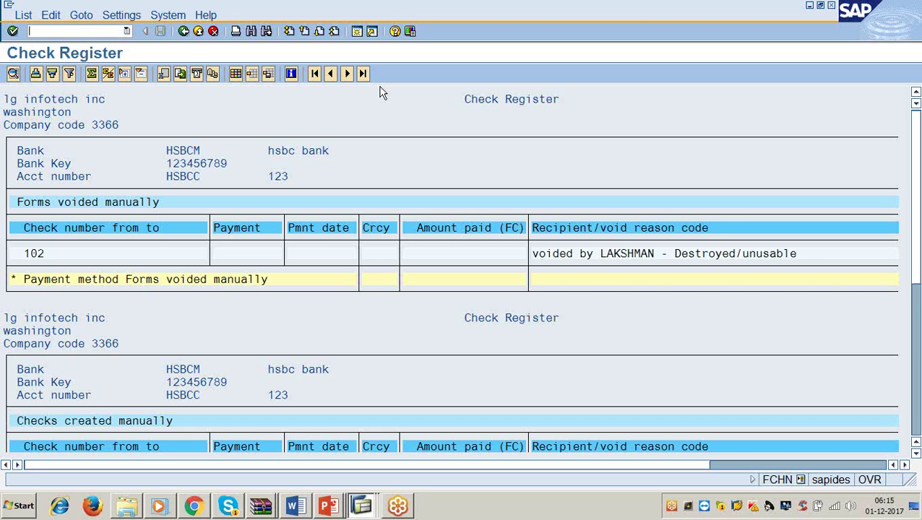
Open the check void reason codes with transaction /nfchv and review the existing entries for the last reason number in use.
type("/nfchn")
key("Return")
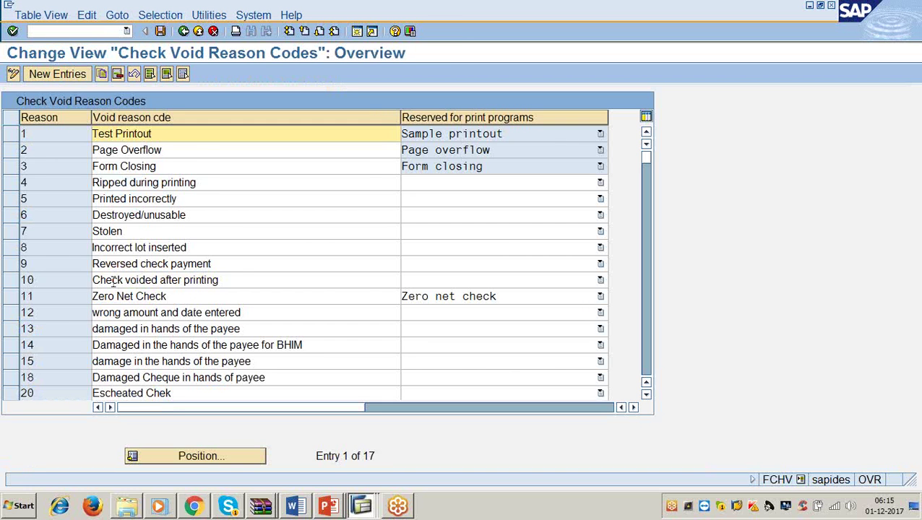
scroll(62, 297, "down", 4)
scroll(62, 305, "down", 2)
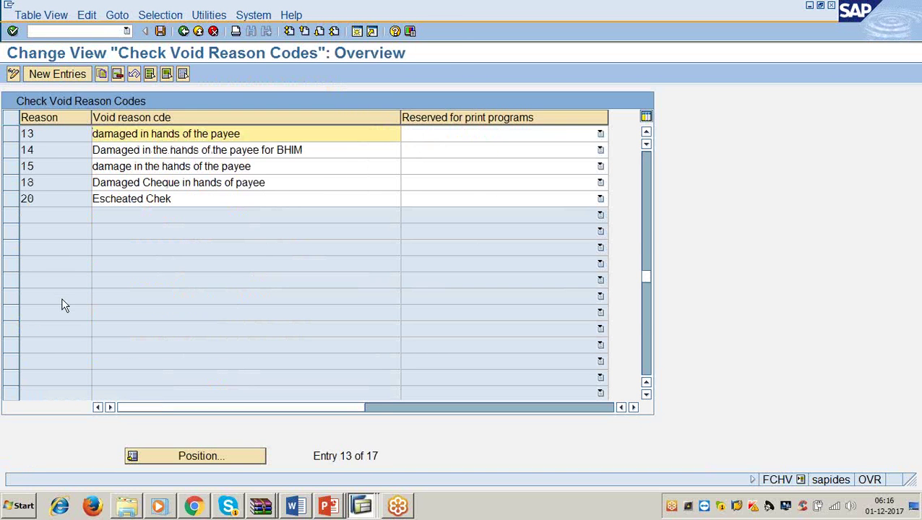
scroll(63, 304, "up", 6)
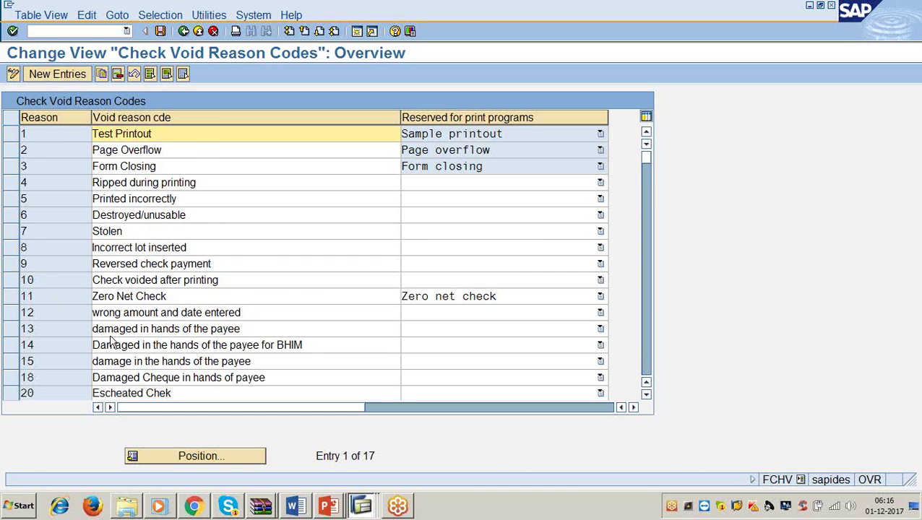
scroll(86, 379, "down", 1)
left_click(41, 341)
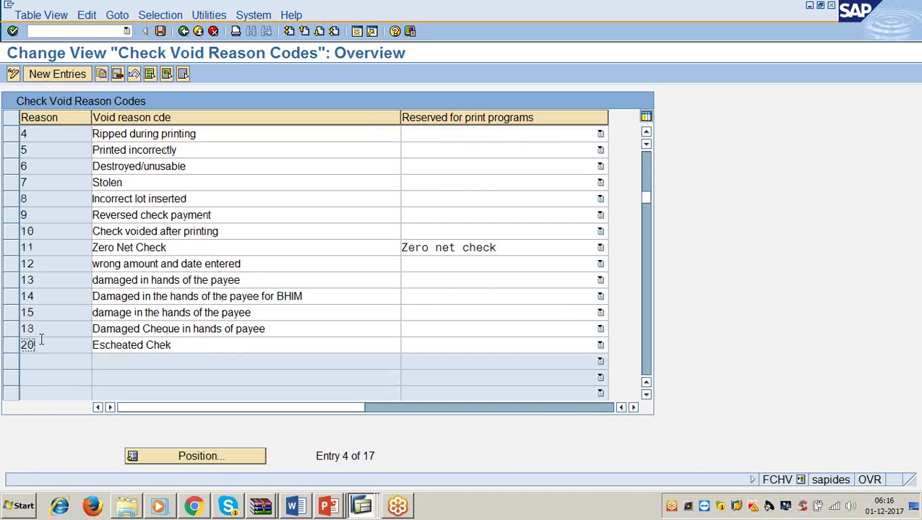
Add void reason code 21, "request for demand draft", and save it under customizing request ID7K900131.
left_click(62, 75)
type("21")
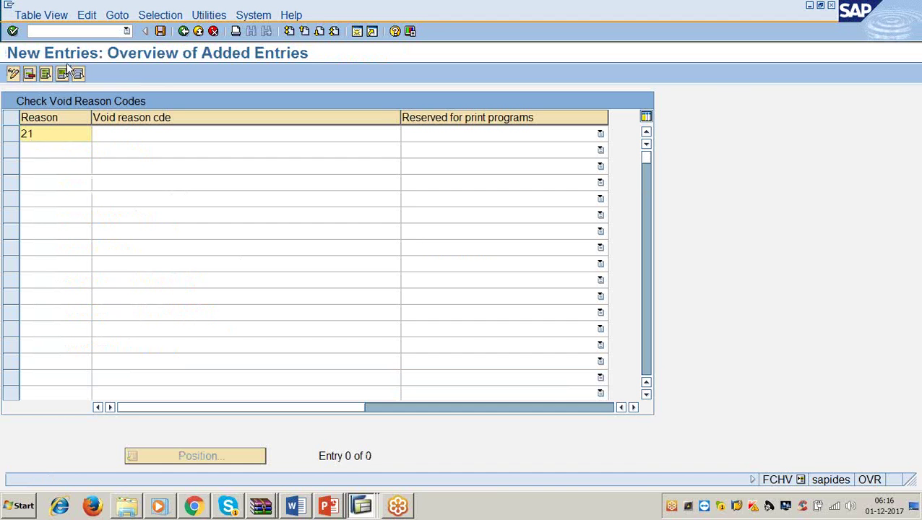
key("Tab")
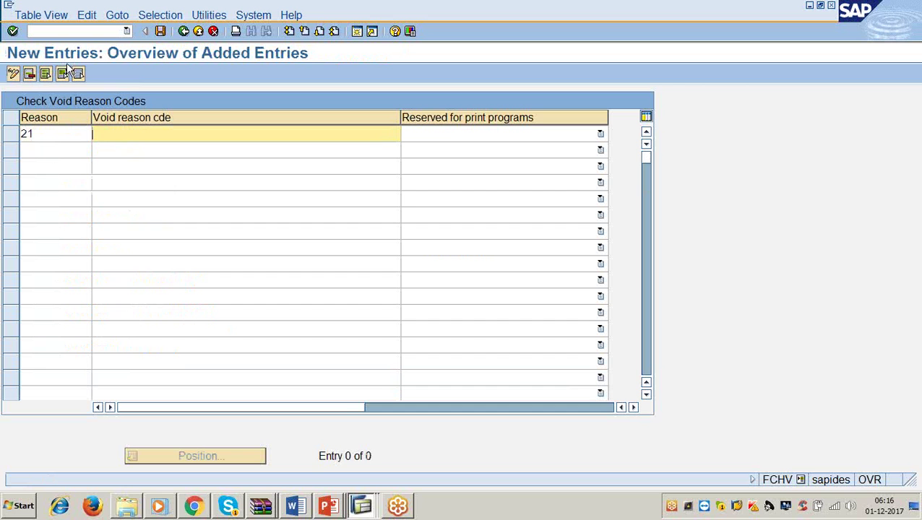
type("request for demand dra")
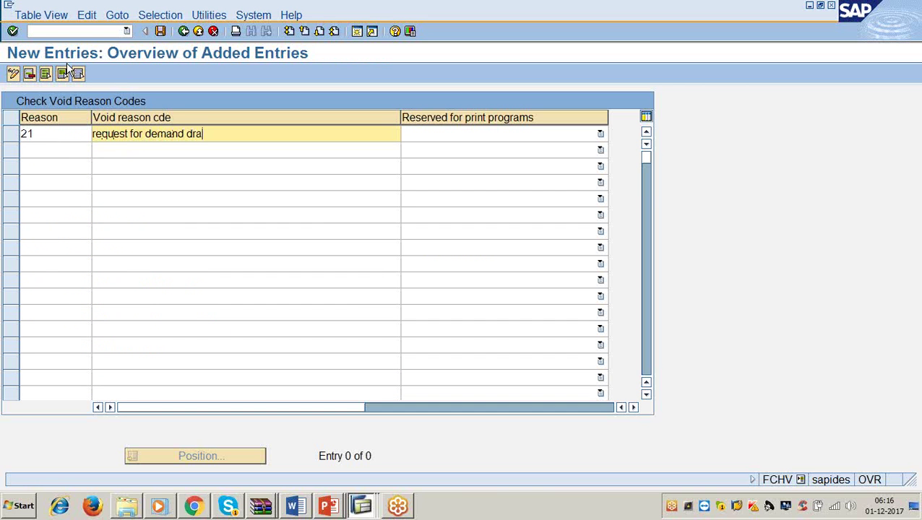
type("ft")
left_click(160, 31)
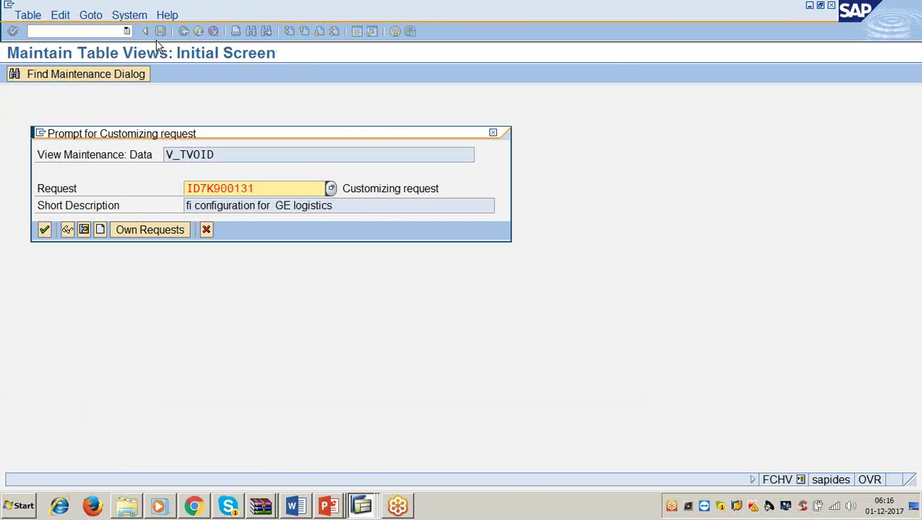
left_click(44, 230)
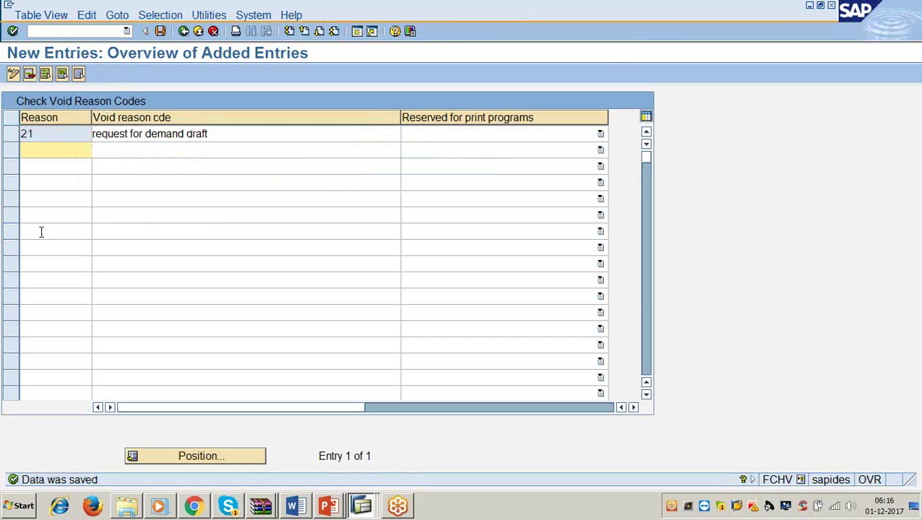
left_click(31, 167)
left_click(34, 182)
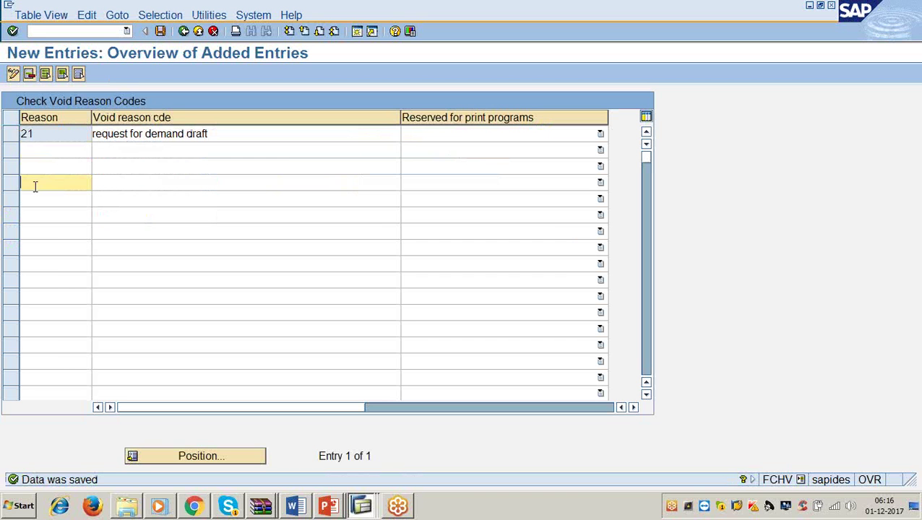
left_click(37, 198)
left_click(50, 215)
left_click(58, 229)
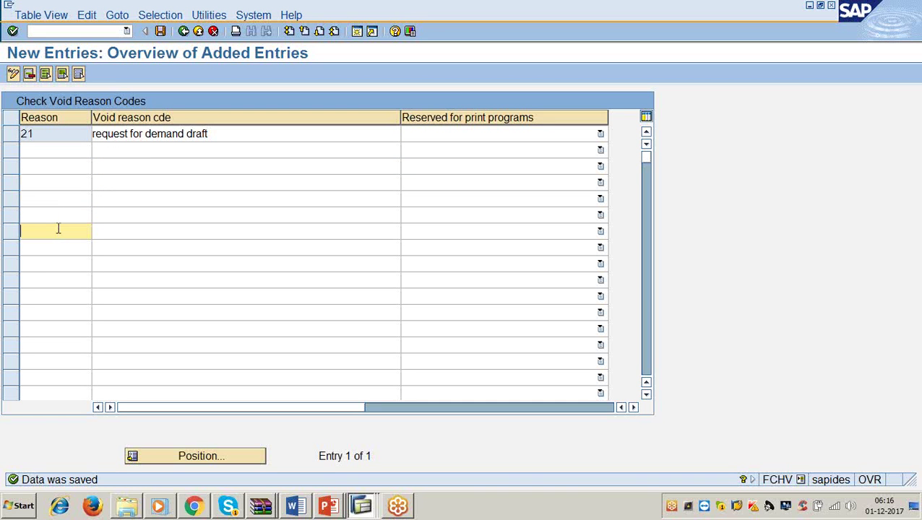
left_click(230, 134)
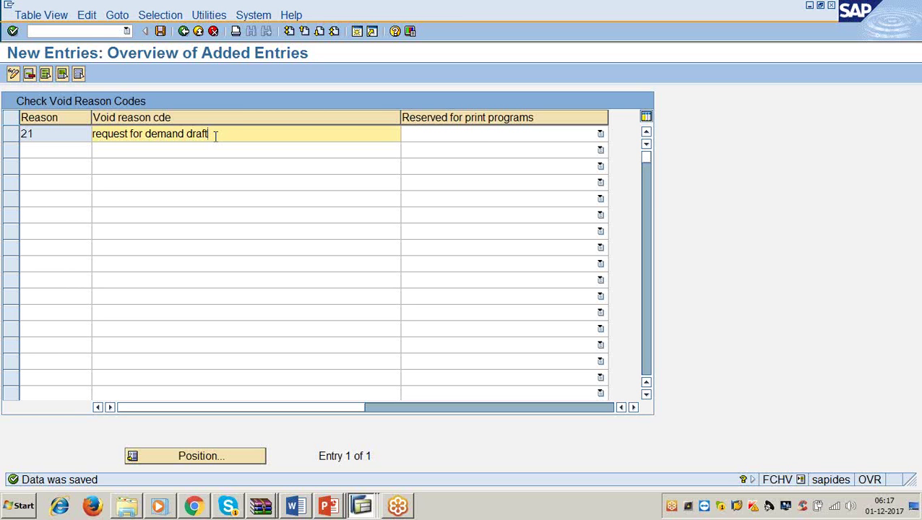
Read Steps 11 to 13 on rent payment and issued check cancellation in the ACCOUNTS PAYABLE Word document, and return to SAP.
left_click(296, 508)
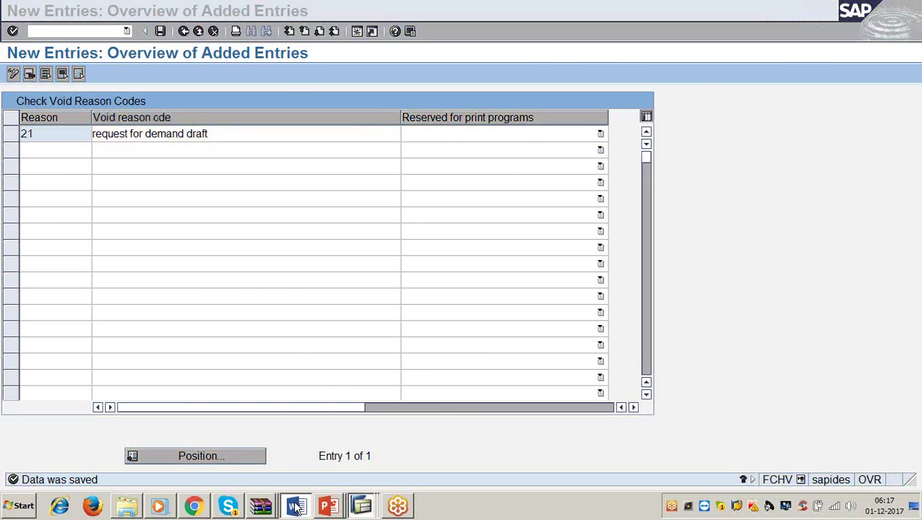
scroll(264, 294, "down", 5)
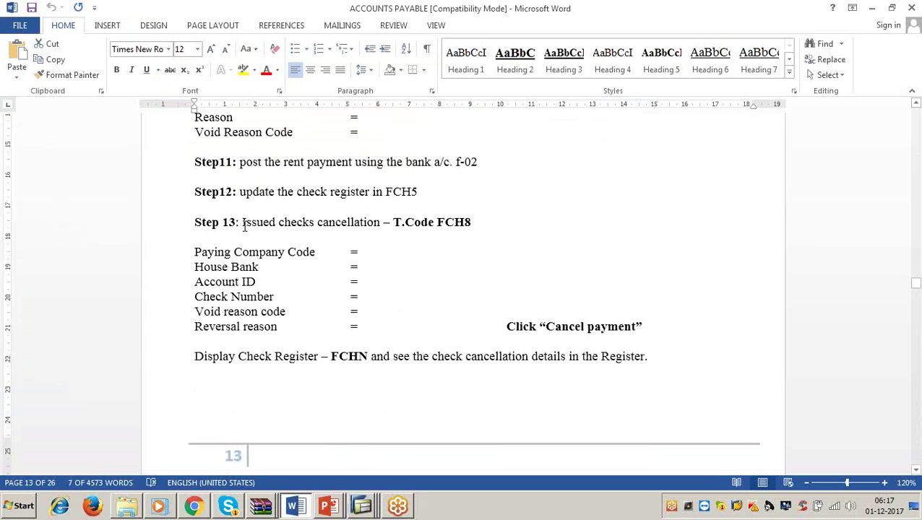
left_click_drag(244, 224, 502, 237)
left_click(498, 235)
scroll(500, 231, "up", 7)
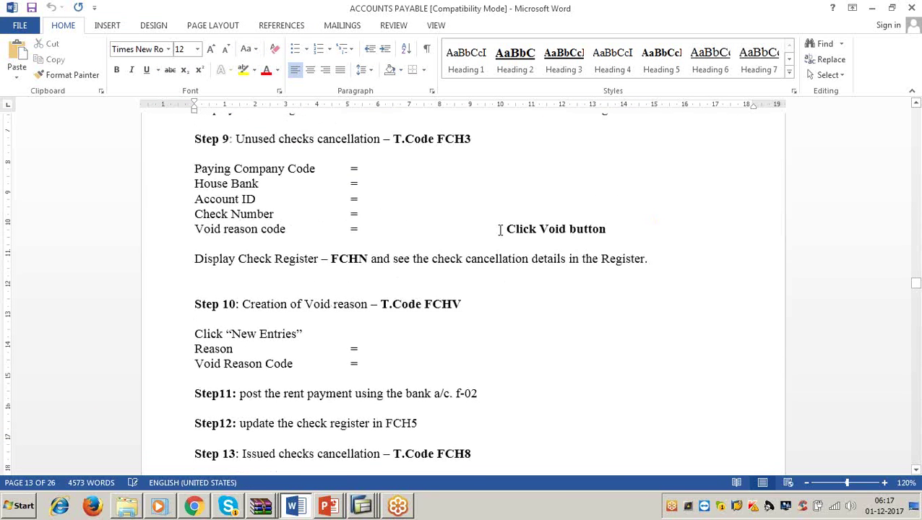
scroll(500, 230, "up", 1)
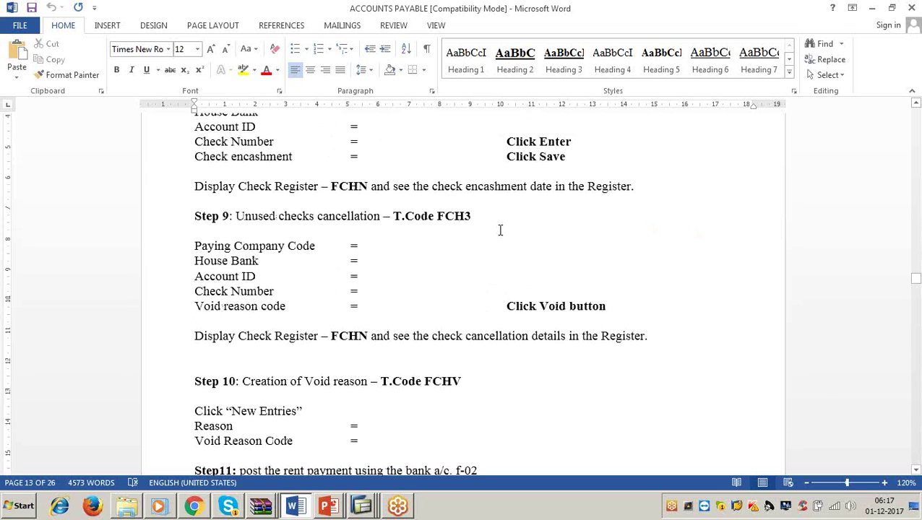
scroll(500, 230, "down", 5)
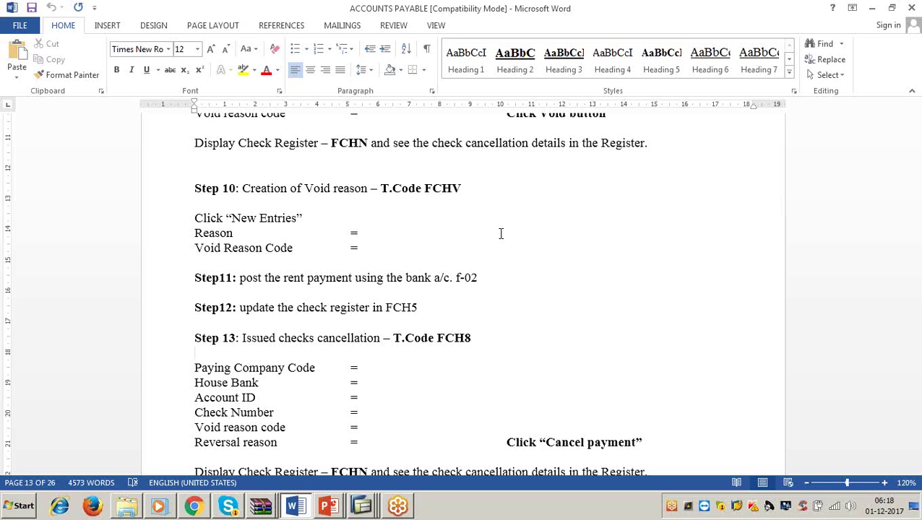
left_click(483, 276)
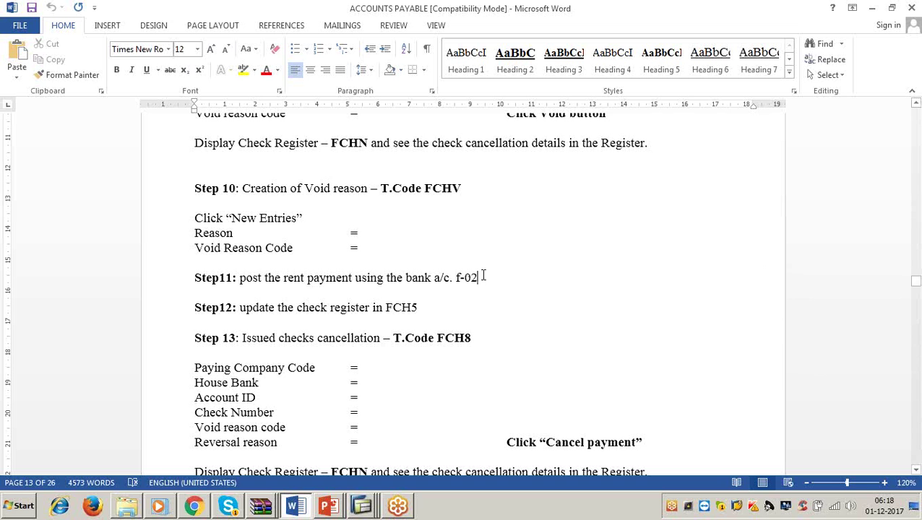
left_click(873, 8)
Open the G/L account posting with transaction /nf-02.
left_click(108, 32)
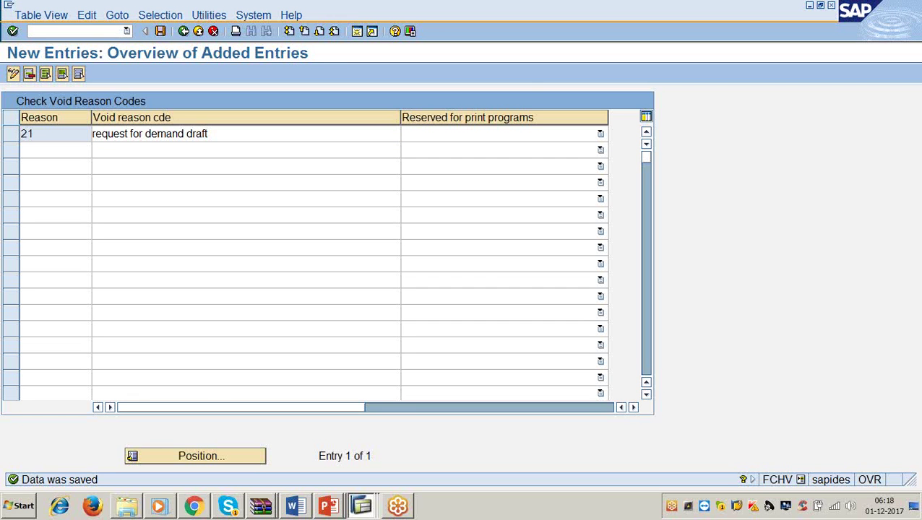
type("/nf-02")
key("Return")
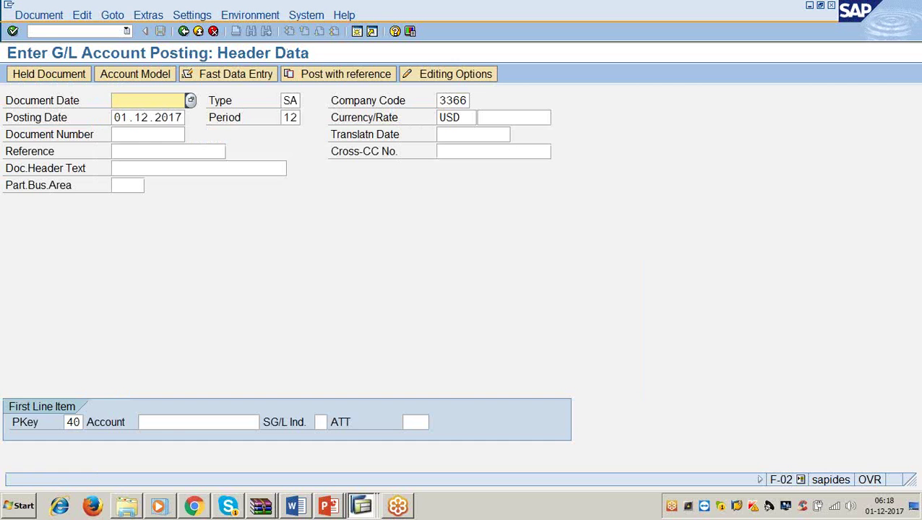
Set the document date of the G/L posting to 1.12.2017.
type("1.1.2.2017")
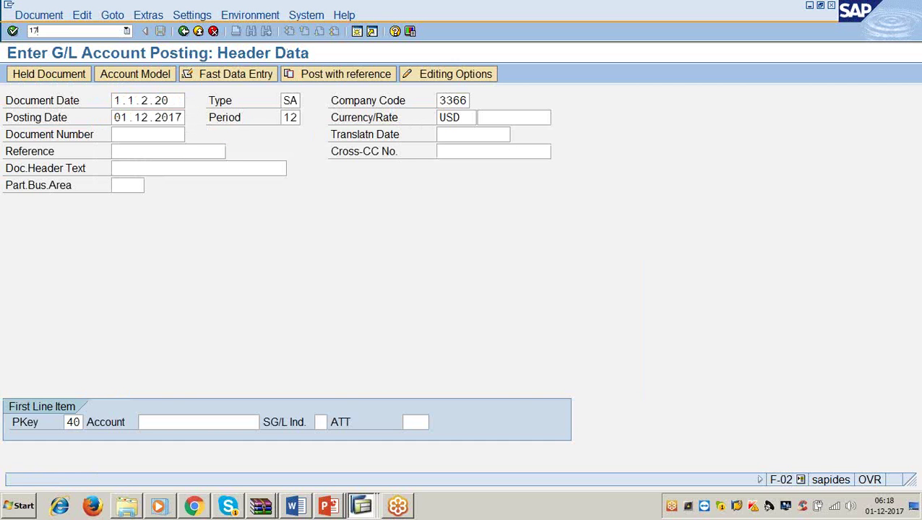
key("BackSpace")
key("BackSpace")
left_click(183, 101)
key("BackSpace")
key("BackSpace")
key("BackSpace")
key("BackSpace")
key("BackSpace")
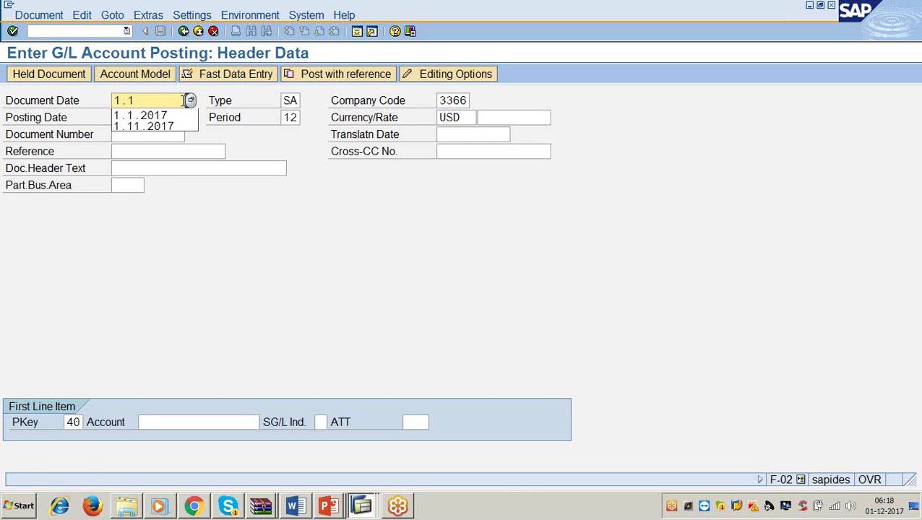
type("2.2017")
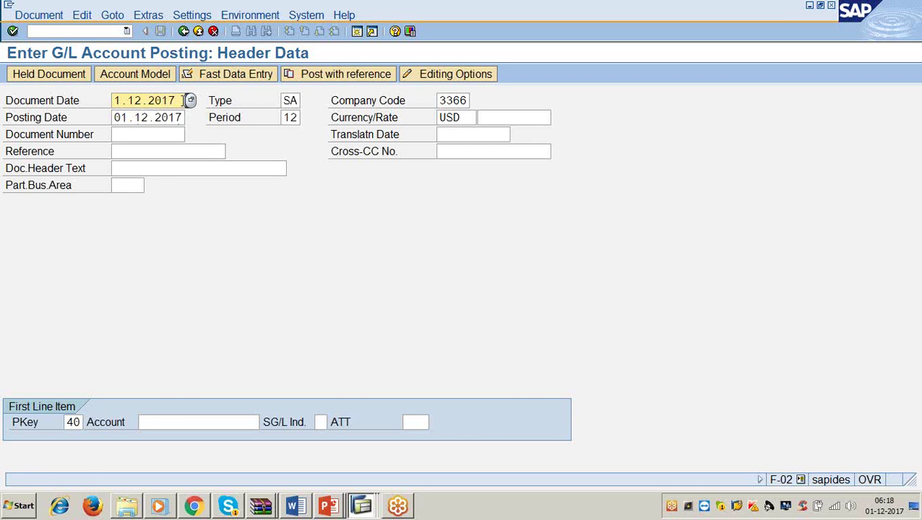
Enter rent account 400300 for the first line item with posting key 40 and proceed to its item details.
key("Tab")
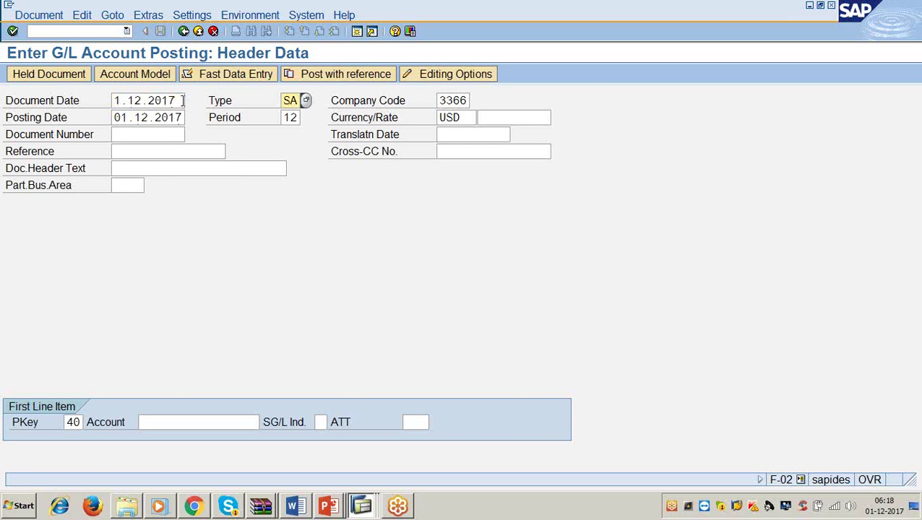
key("Tab")
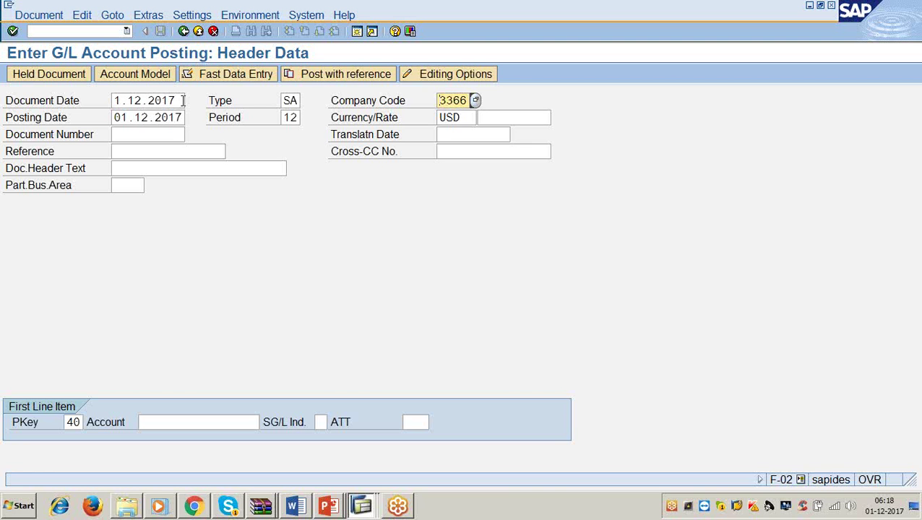
key("Tab")
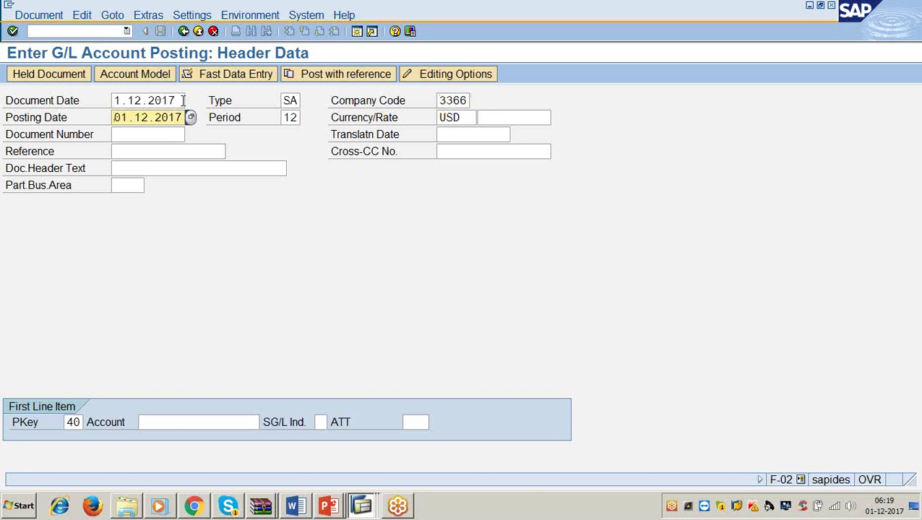
key("Tab")
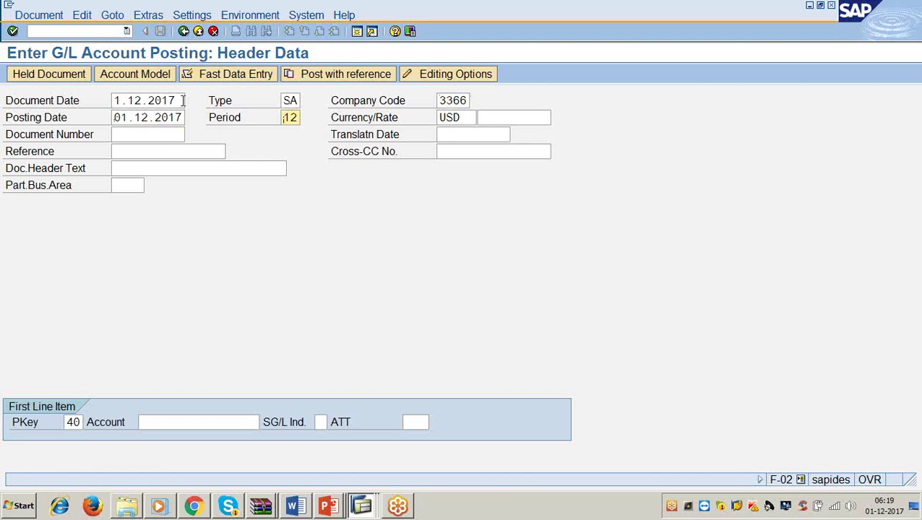
key("Tab")
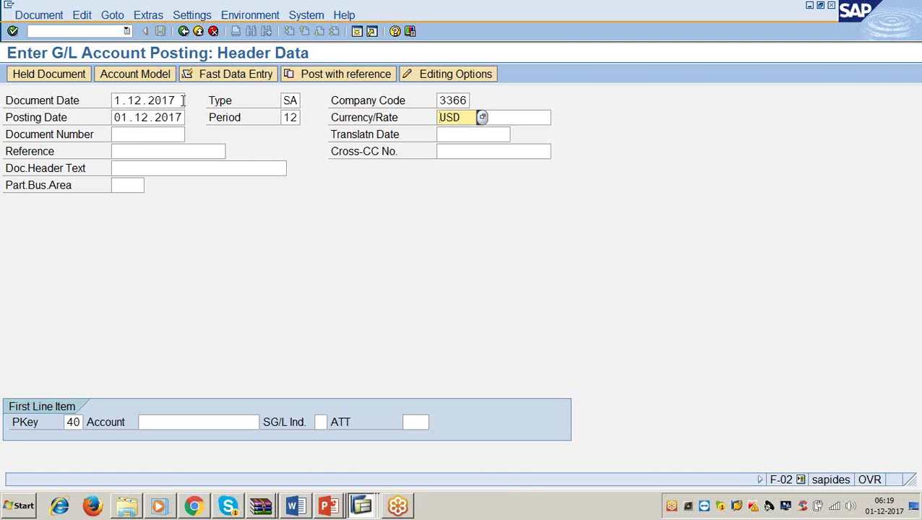
key("Tab")
key("Tab")
key("Tab")
key("Tab")
key("Tab")
key("Tab")
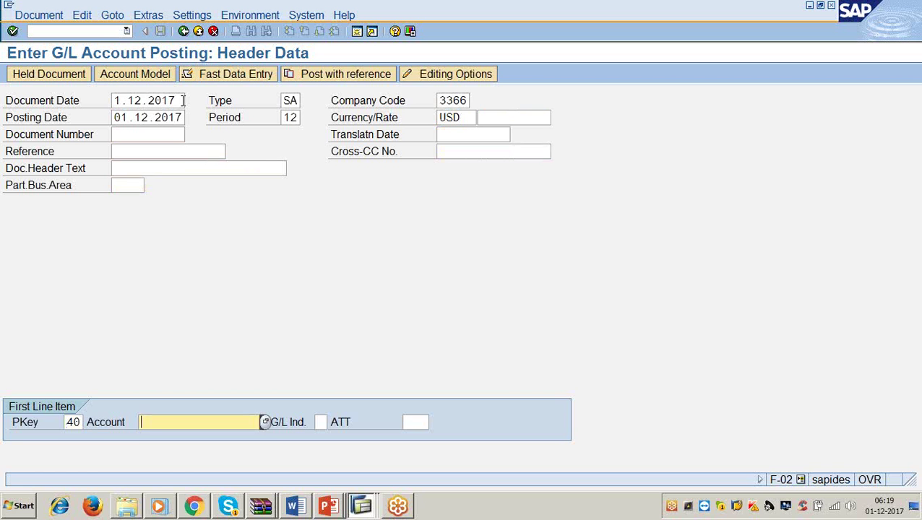
type("40030")
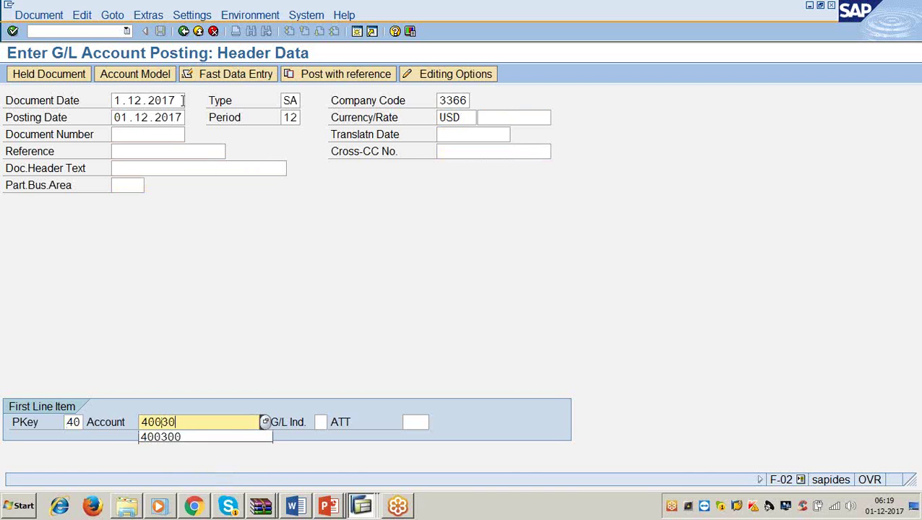
type("0")
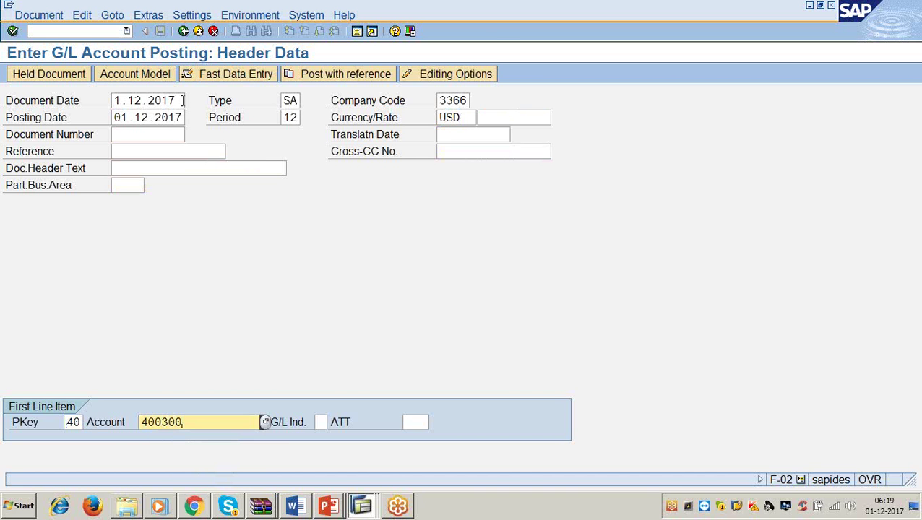
key("Return")
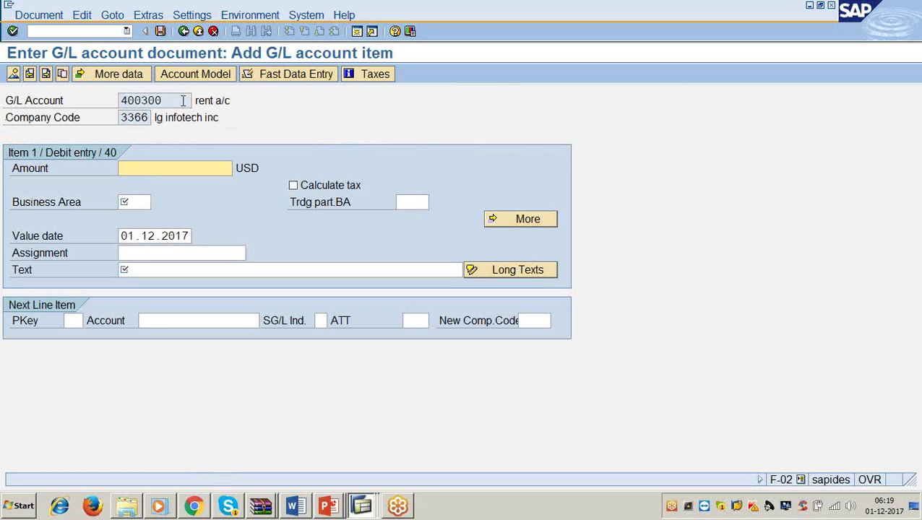
Fill in the rent line item with amount 15000, business area 3355 and the text "being rent paid".
type("15000")
key("Tab")
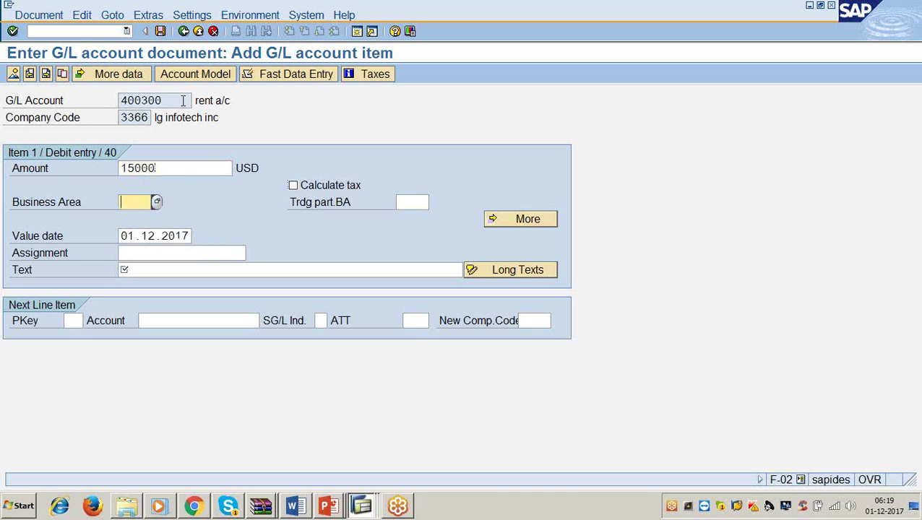
type("3355")
key("Tab")
key("Tab")
key("Tab")
key("Tab")
type("b")
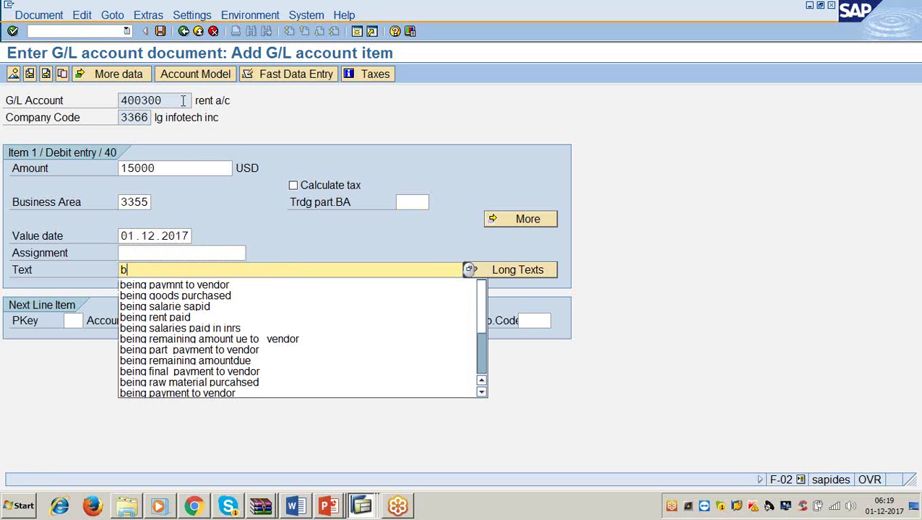
type("eing rent paid")
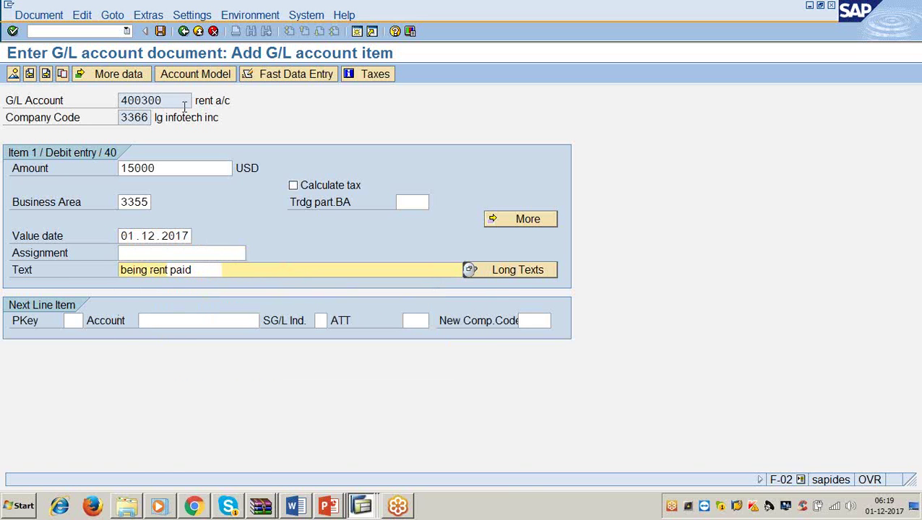
Add a next line item with posting key 50 and account 200101, correct the rent item's business area to 3366, and proceed.
key("Tab")
type("50")
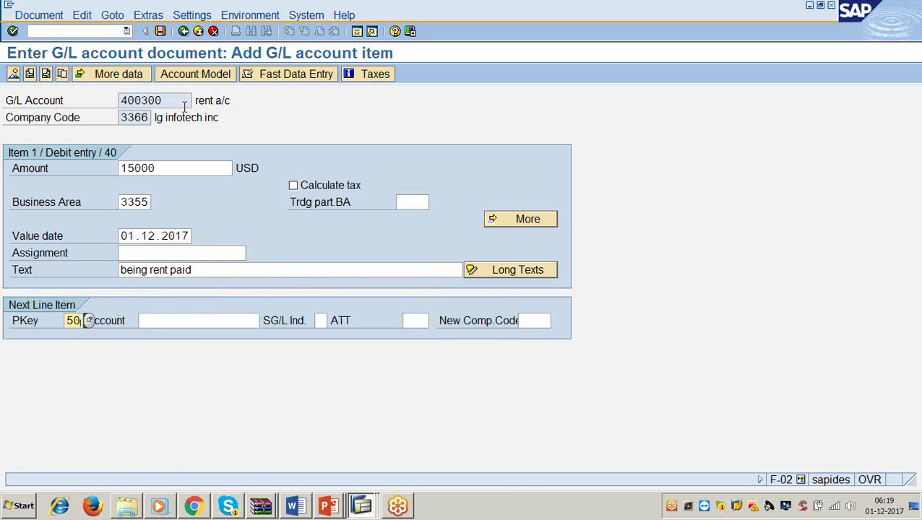
key("Tab")
type("200101")
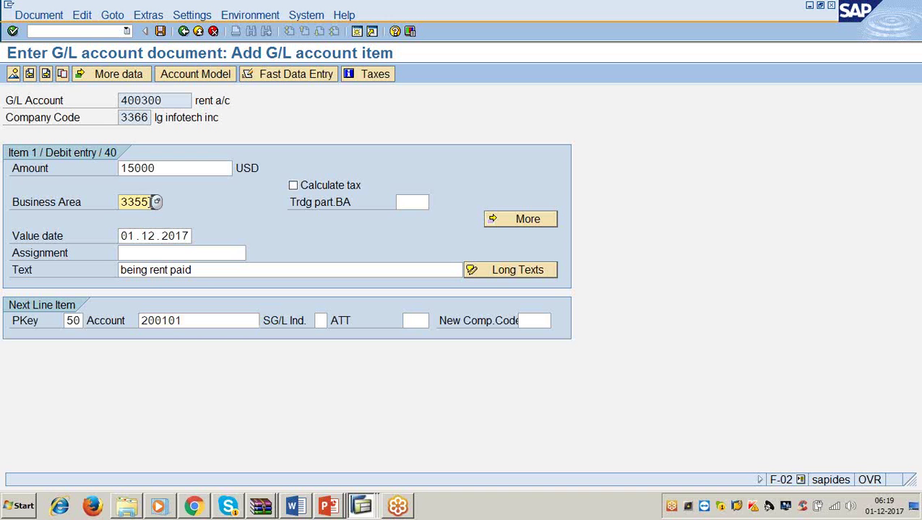
key("BackSpace")
key("BackSpace")
type("66")
left_click(204, 320)
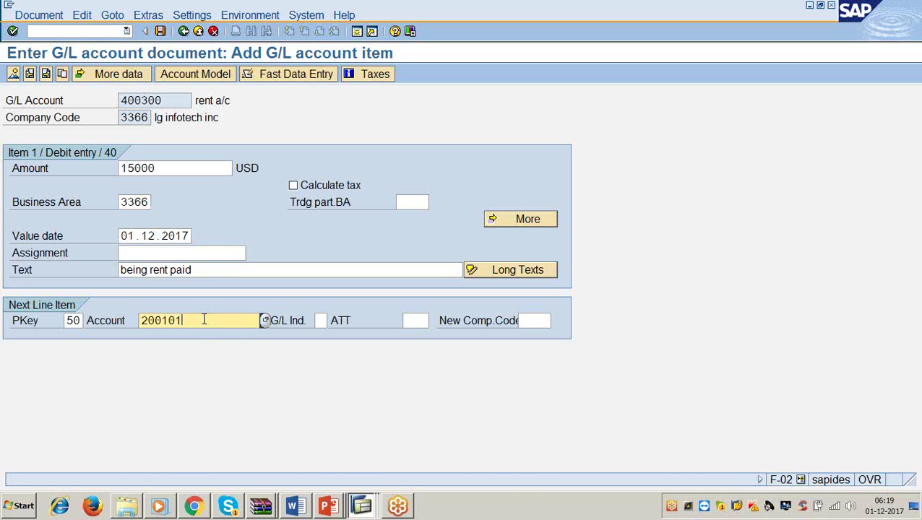
key("Return")
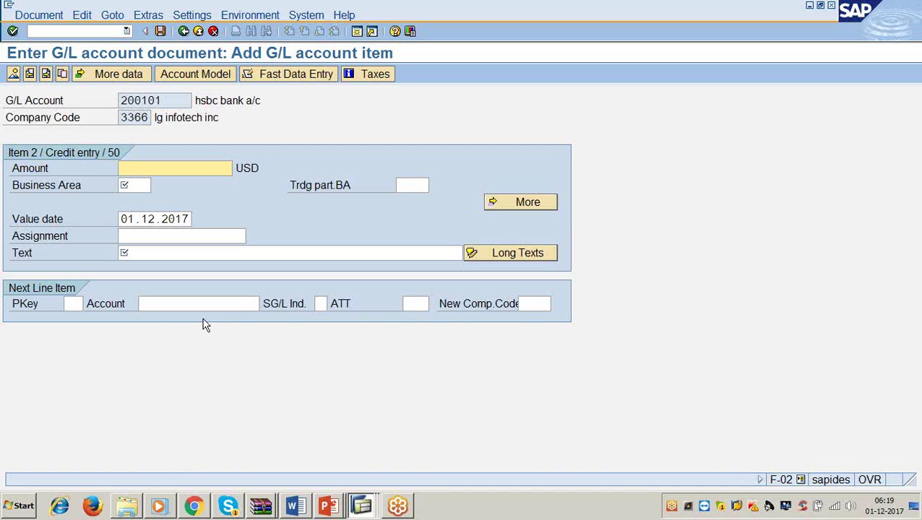
Fill in the bank line item with amount *, business area 3366 and text +, and post the document.
type("*")
key("Tab")
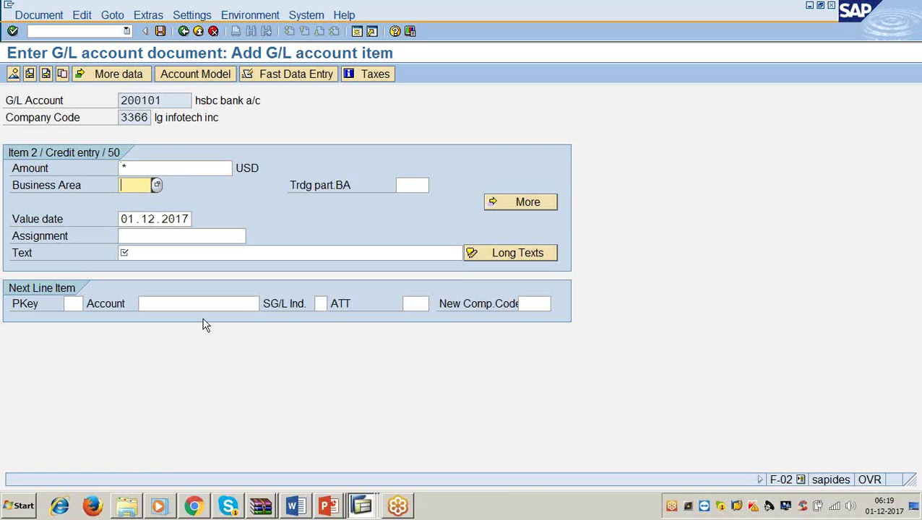
type("3366")
key("Tab")
key("Tab")
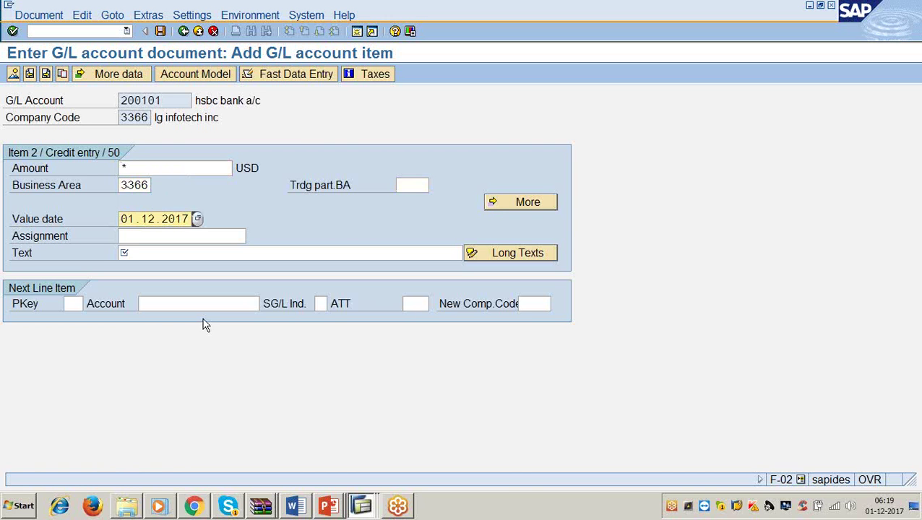
key("Tab")
key("Tab")
type("+")
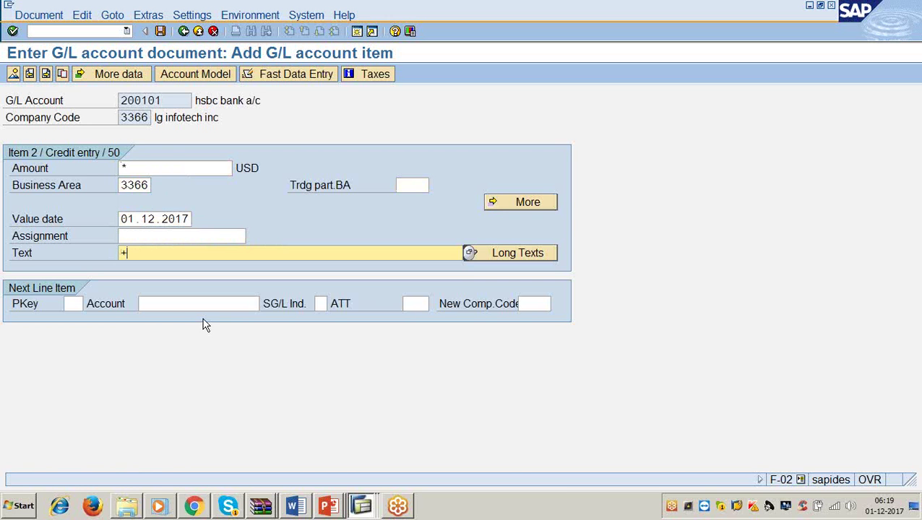
key("ctrl+s")
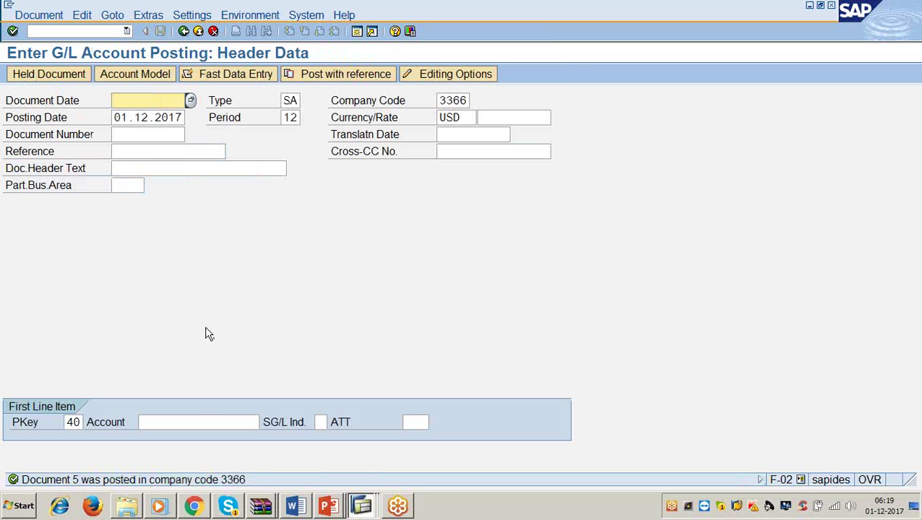
Consult Step 12 in the ACCOUNTS PAYABLE Word document and open manual check creation in SAP with transaction /nfch5.
left_click(302, 511)
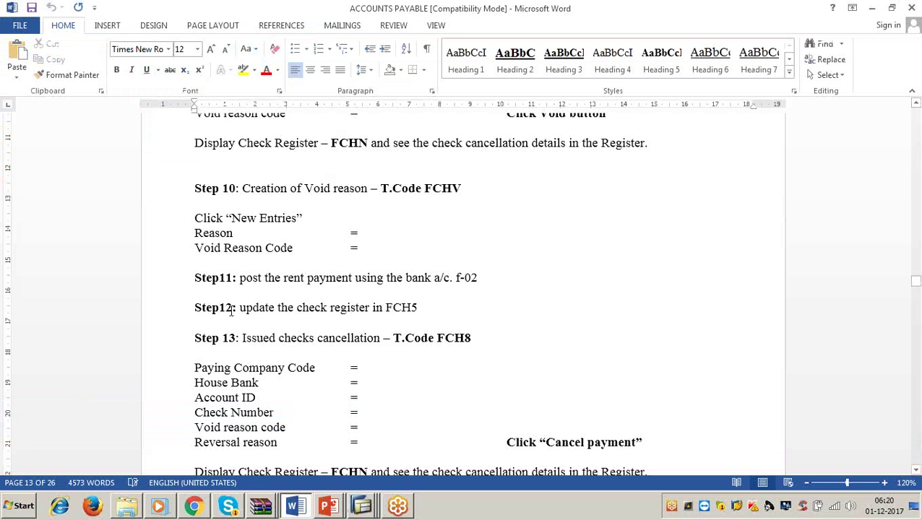
left_click_drag(233, 311, 451, 312)
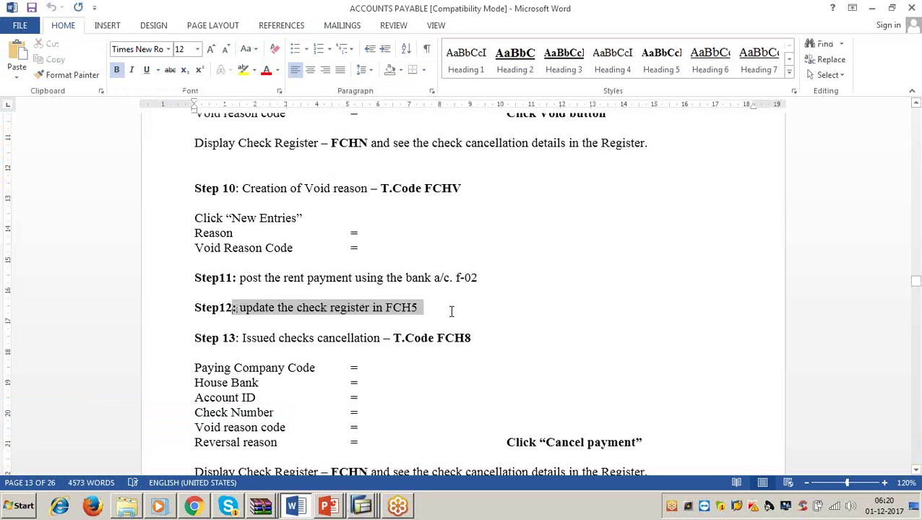
left_click(876, 8)
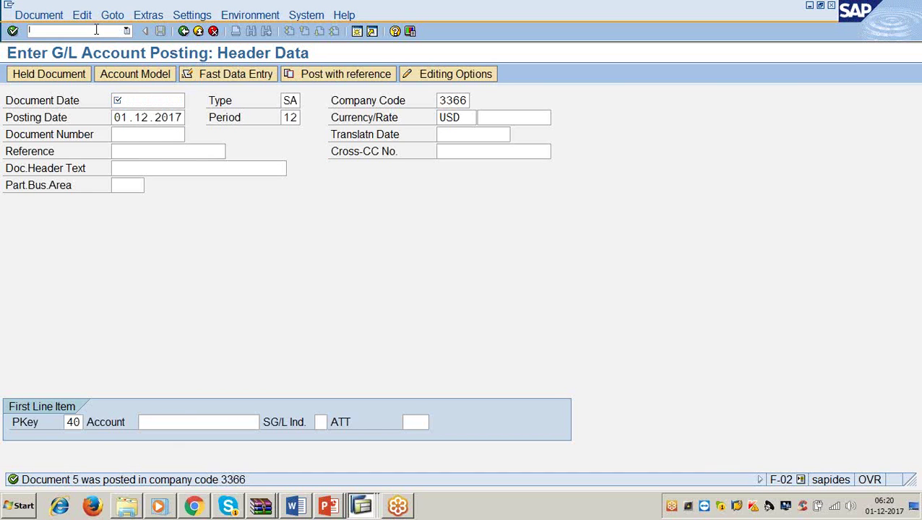
type("/nfch5")
key("Return")
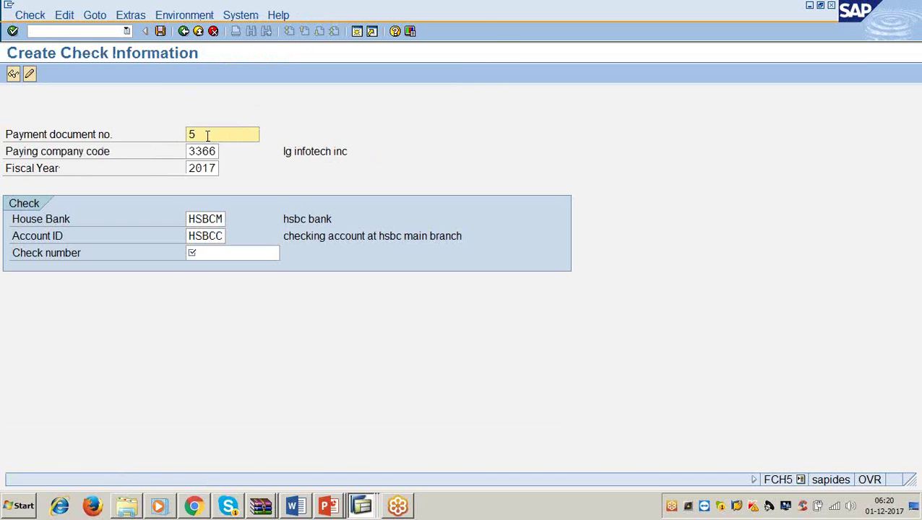
Review the prefilled payment document and house bank data, enter check number 103, and proceed to the check details.
left_click(206, 136)
left_click(220, 151)
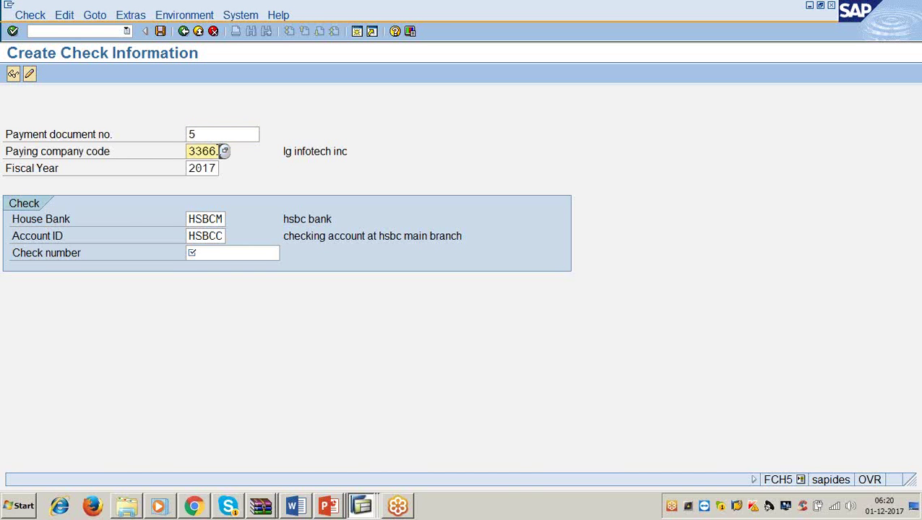
left_click(216, 167)
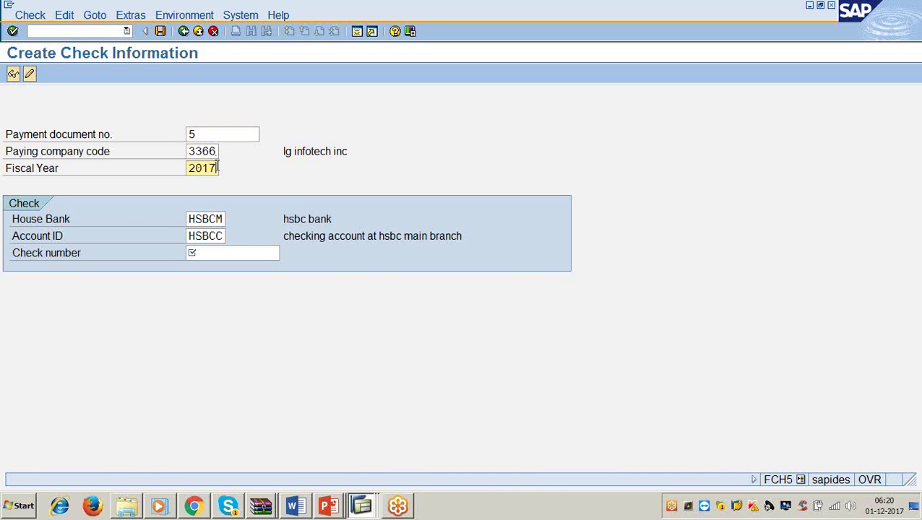
left_click(222, 215)
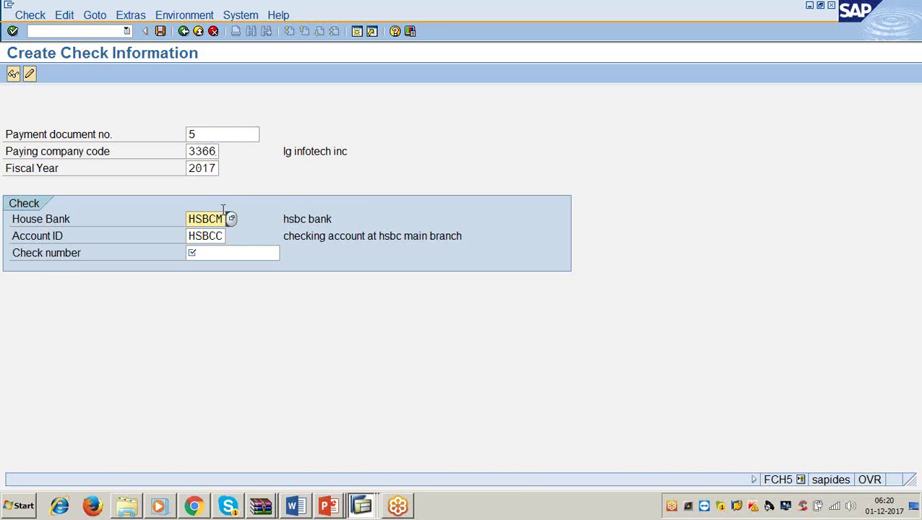
left_click(222, 234)
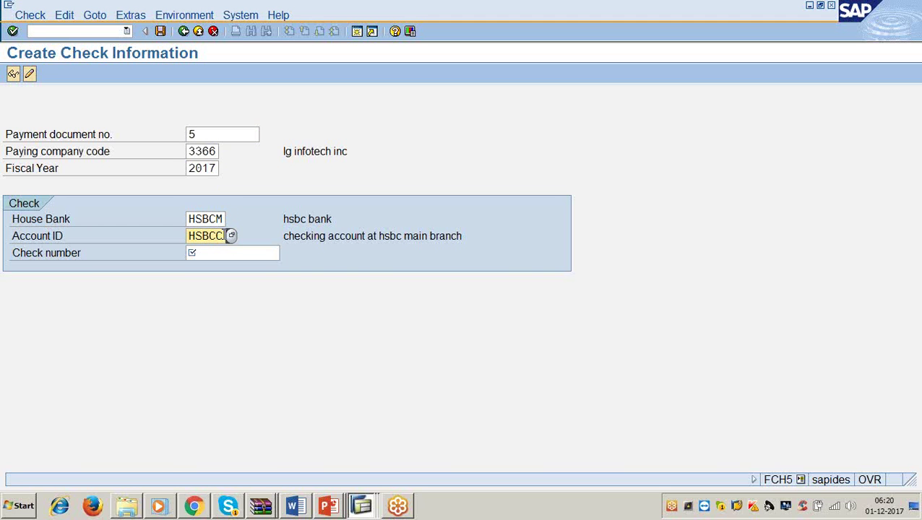
left_click(213, 251)
type("103")
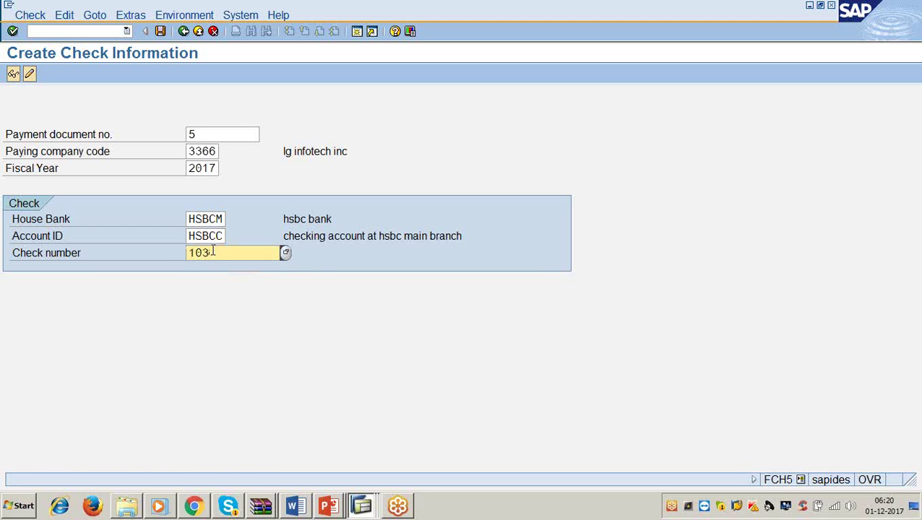
key("Return")
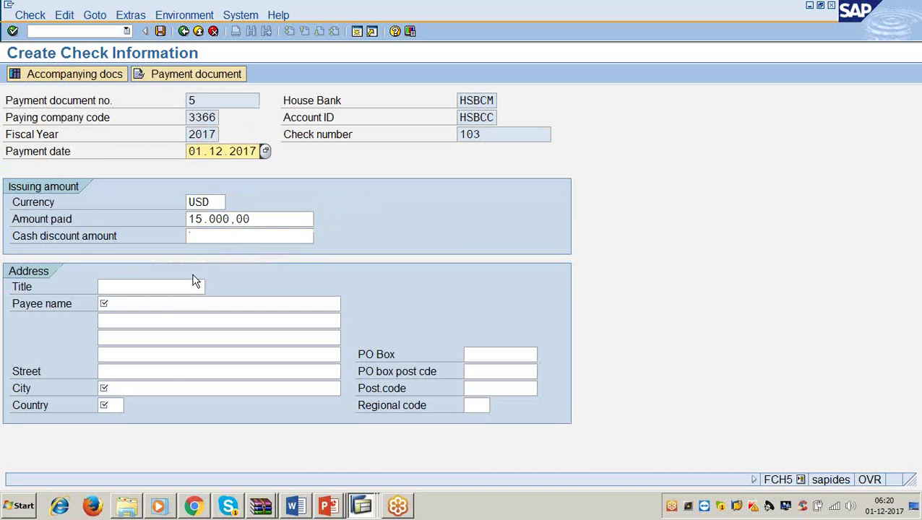
Enter the payee's name in the address data of the check.
left_click(158, 306)
type("mr x")
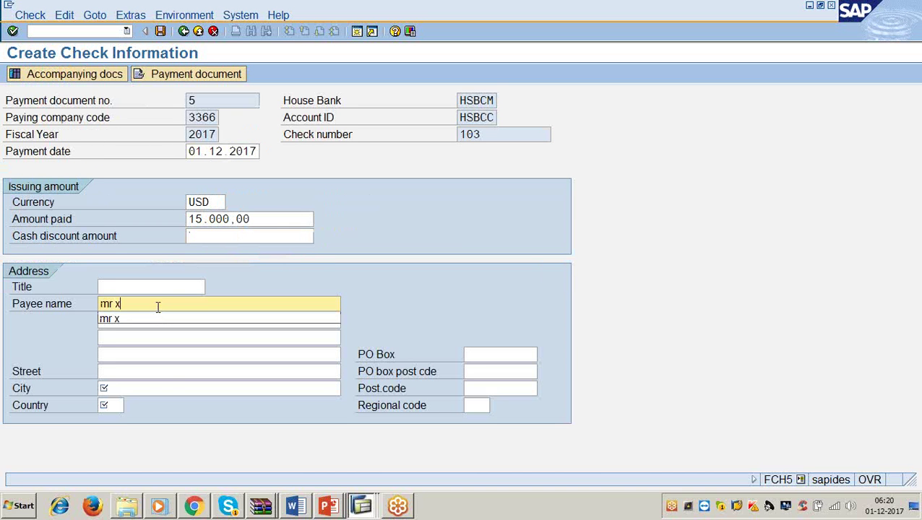
key("Tab")
key("Tab")
key("Tab")
key("Tab")
key("Tab")
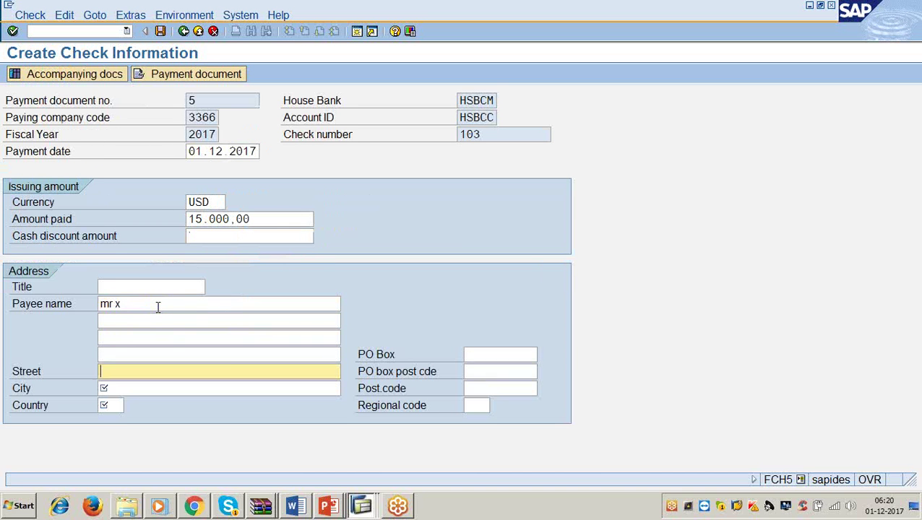
Set the payee's city to washington and country to us, and save the check information.
key("Tab")
key("Tab")
type("wash")
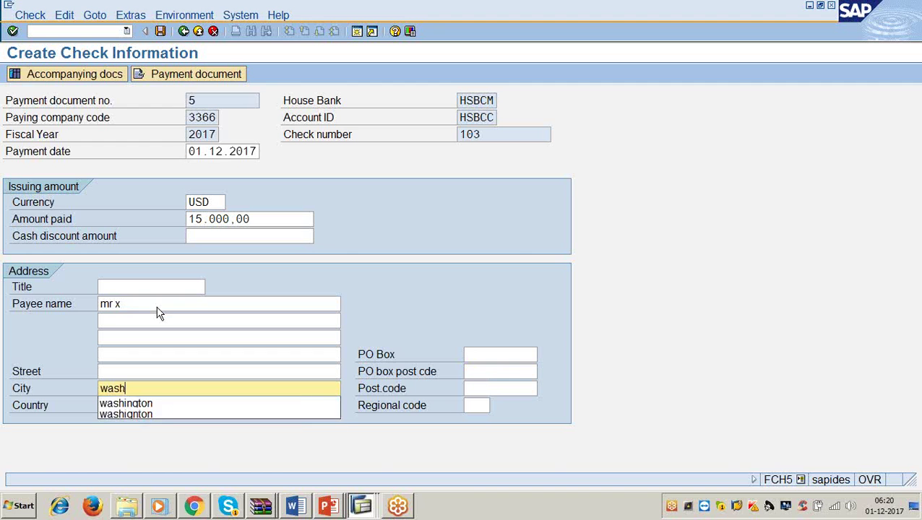
type("gotn")
key("BackSpace")
key("BackSpace")
key("BackSpace")
key("BackSpace")
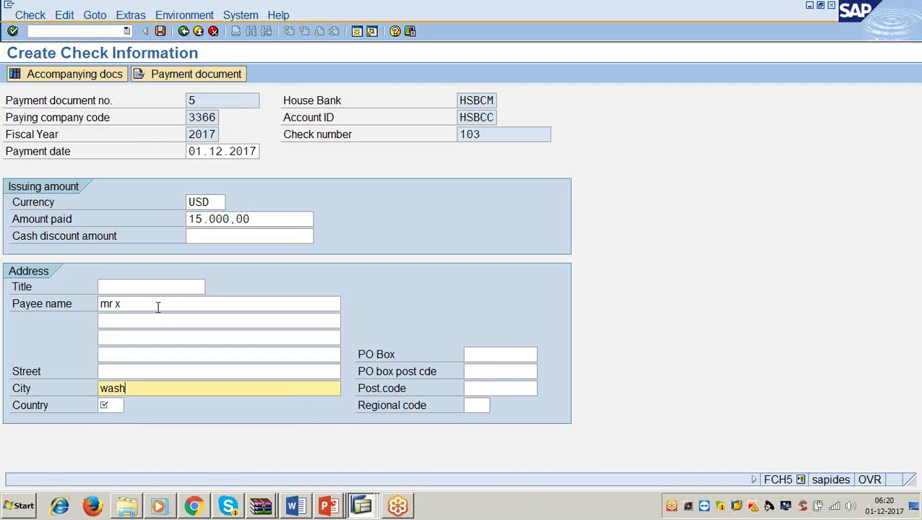
type("ington")
key("Tab")
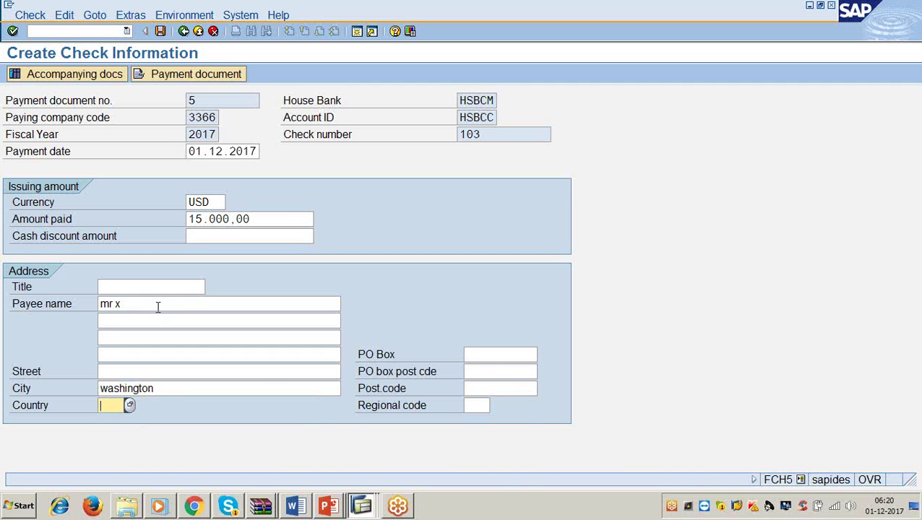
type("us")
left_click(158, 308)
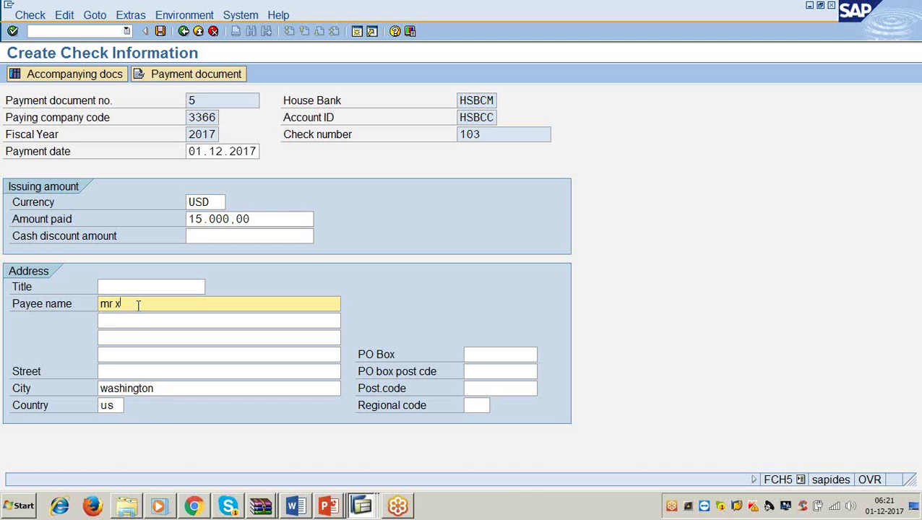
left_click(160, 31)
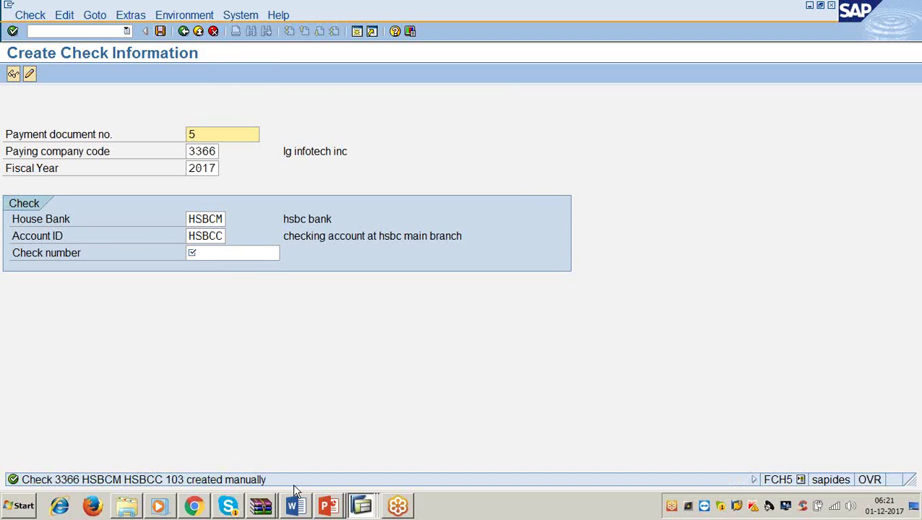
Read Step 13 on issued check cancellation in the Word document and open Cancel Check Payment in SAP with transaction /nfch8.
left_click(299, 506)
scroll(291, 359, "down", 4)
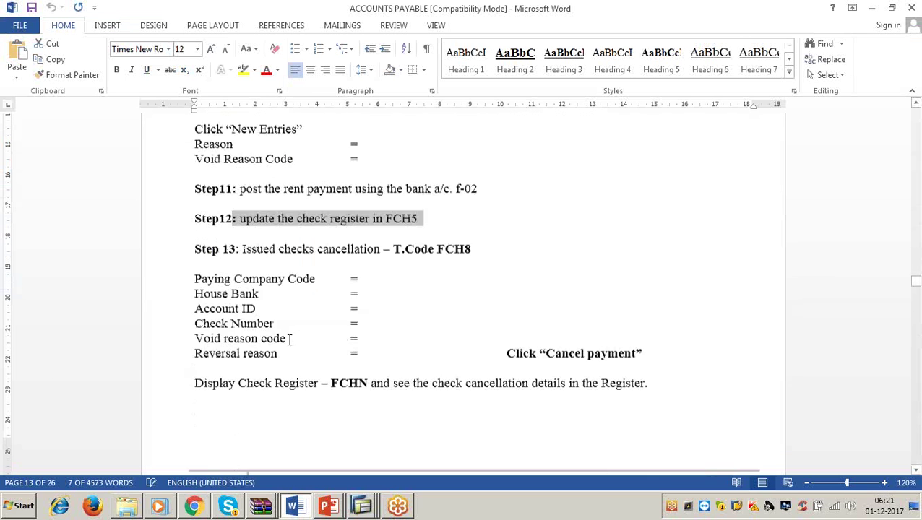
left_click(472, 223)
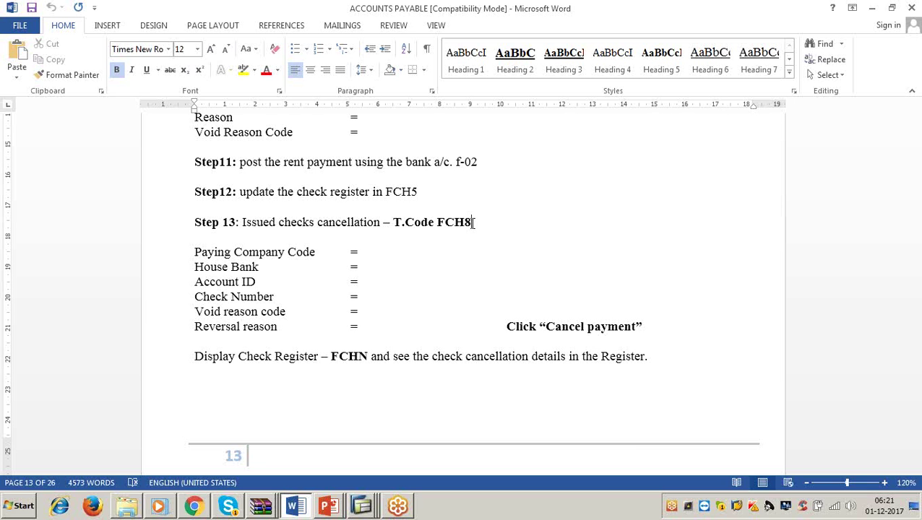
left_click(873, 8)
left_click(87, 31)
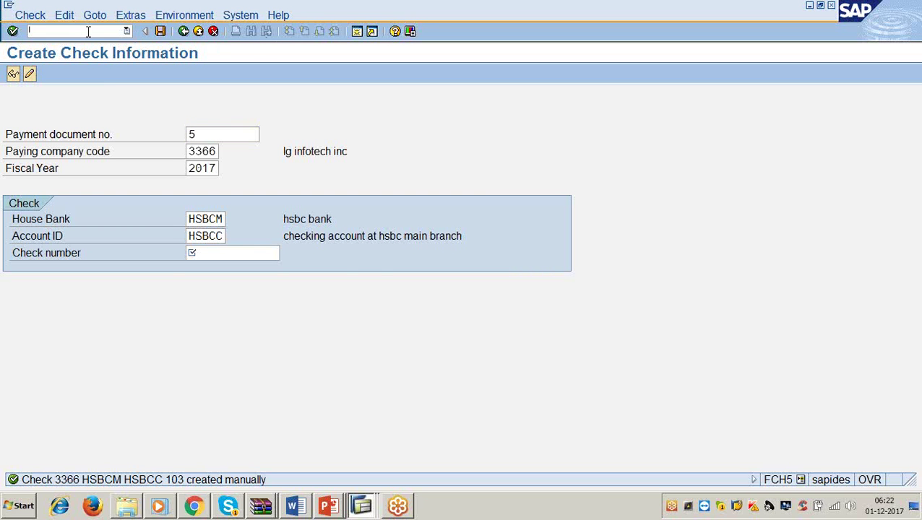
type("/nfch8")
key("Return")
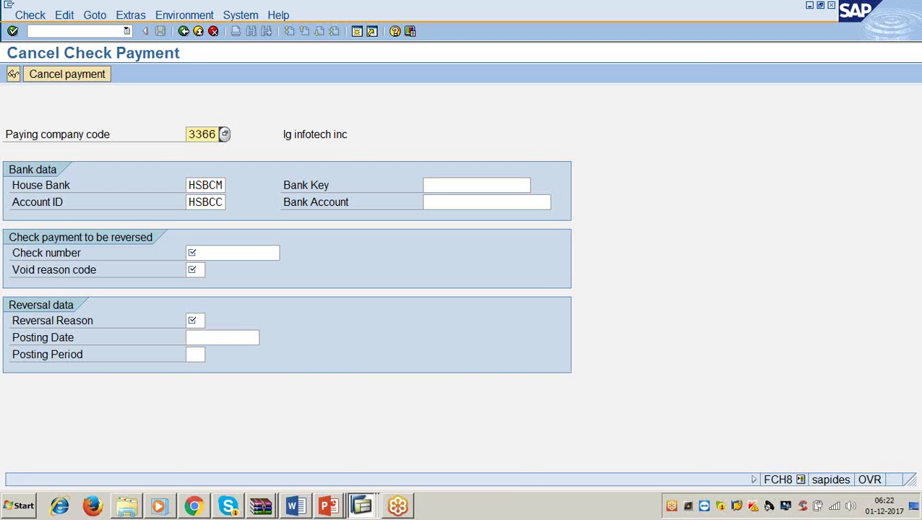
Enter check number 103 and void reason code 21 for the check payment being reversed, and go to the reversal reason.
key("Tab")
key("Tab")
key("Tab")
key("Tab")
key("Tab")
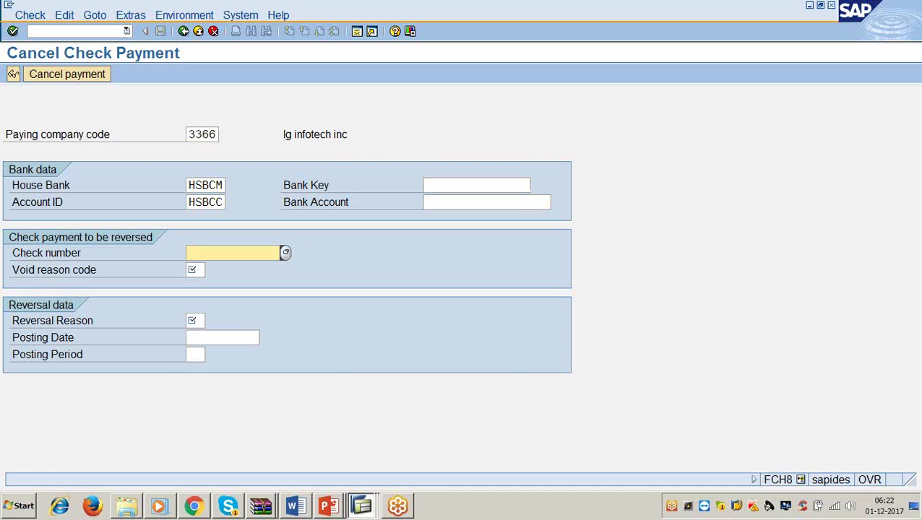
type("103")
key("Tab")
type("21")
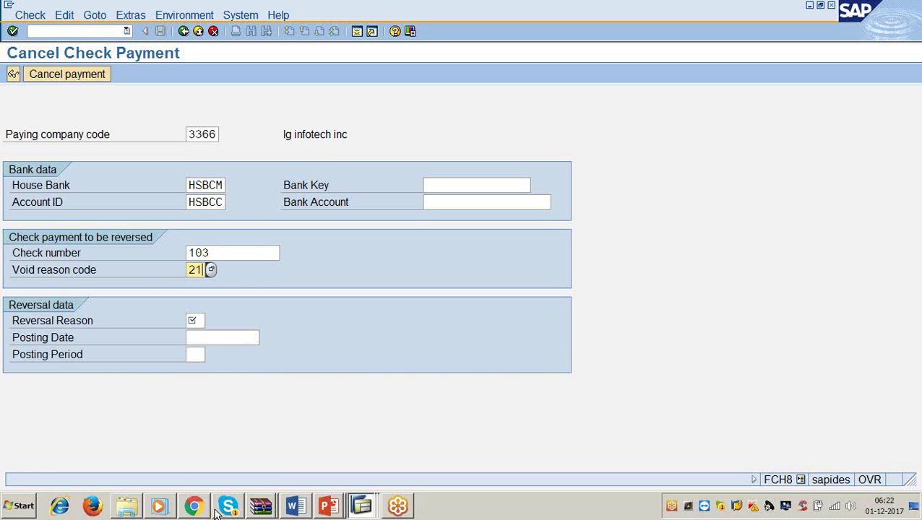
left_click(201, 324)
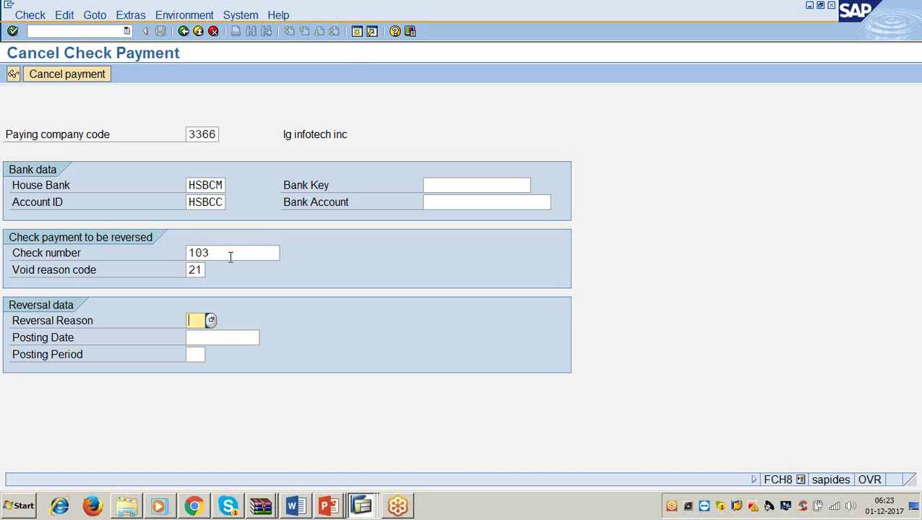
Open the SAP Customizing Implementation Guide in a new session from the SPRO favorite.
left_click(357, 31)
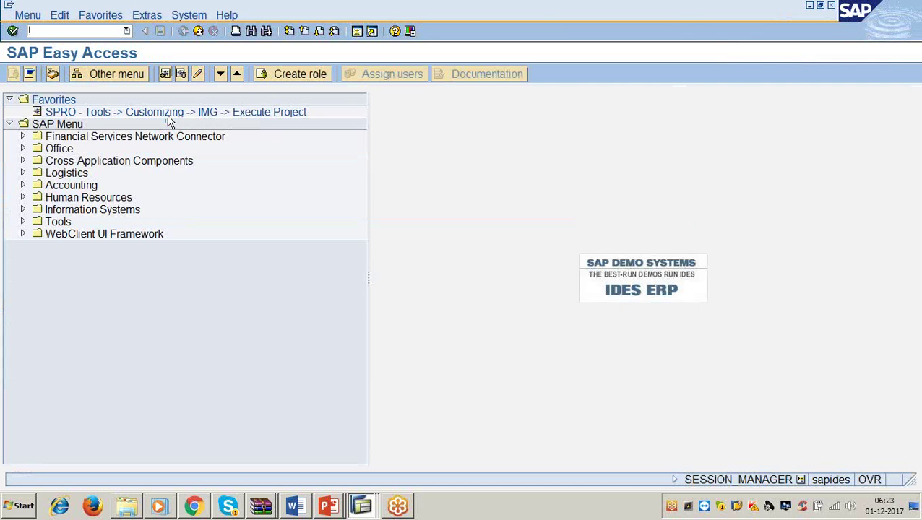
double_click(168, 117)
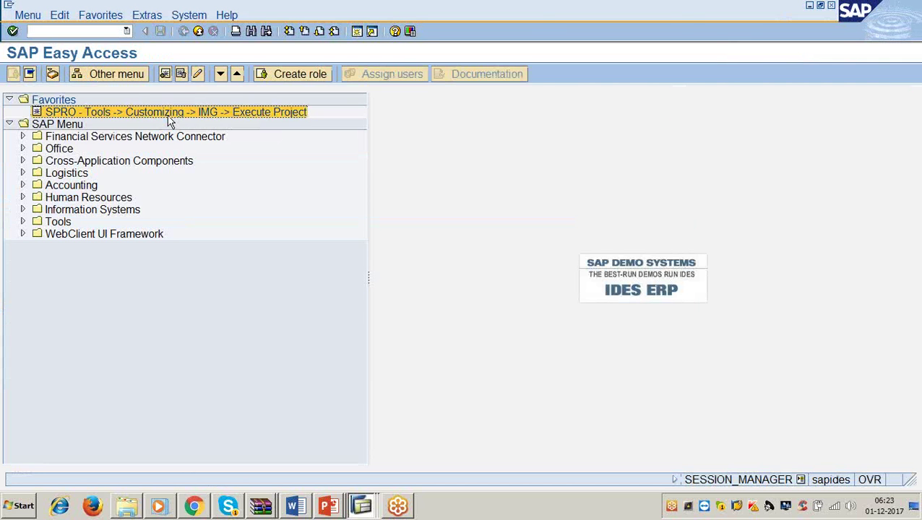
left_click(112, 76)
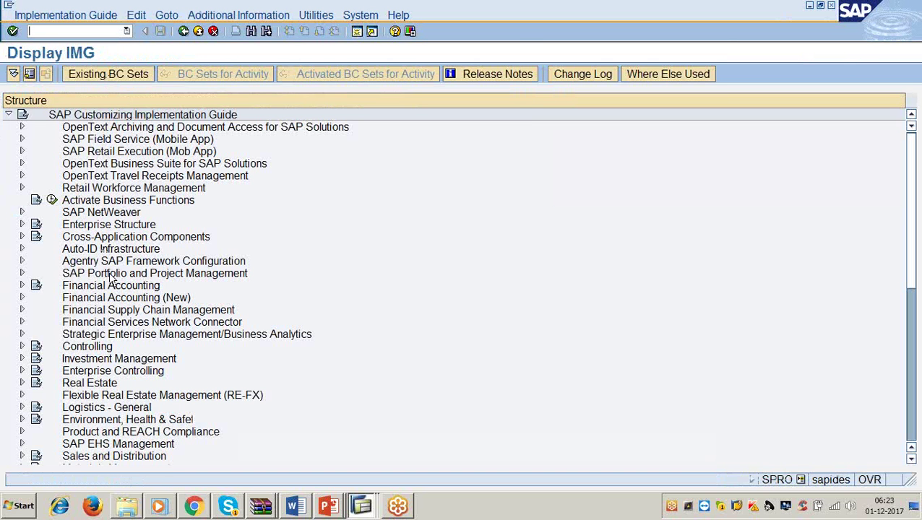
Open Define Reasons for Reversal under Financial Accounting, General Ledger Accounting, Business Transactions, Adjustment Posting/Reversal.
left_click(23, 286)
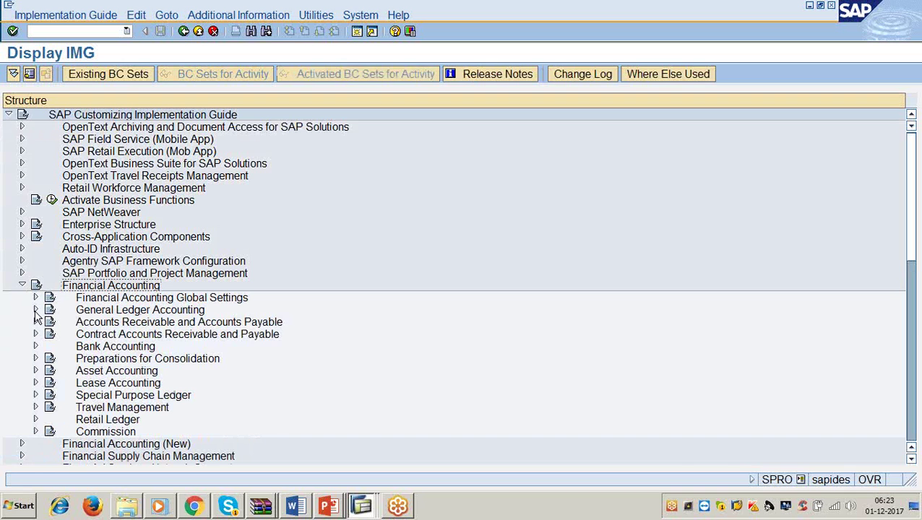
left_click(35, 311)
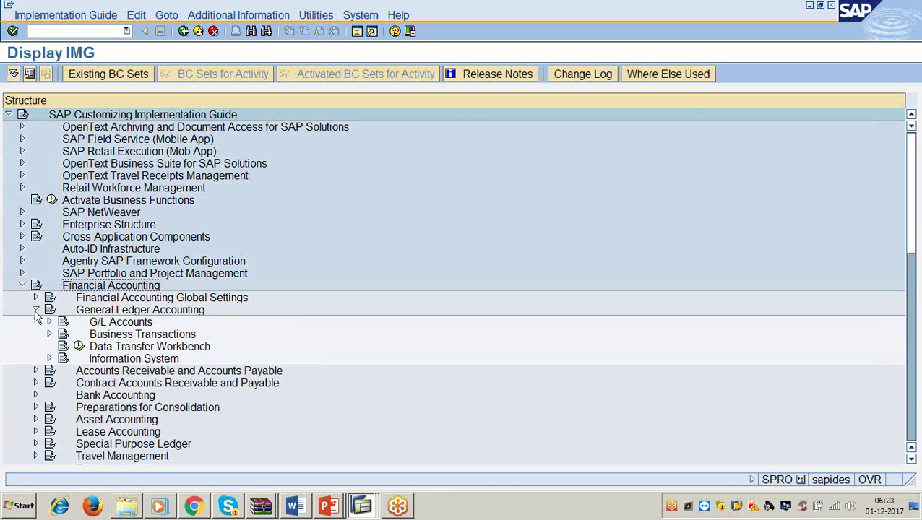
left_click(50, 335)
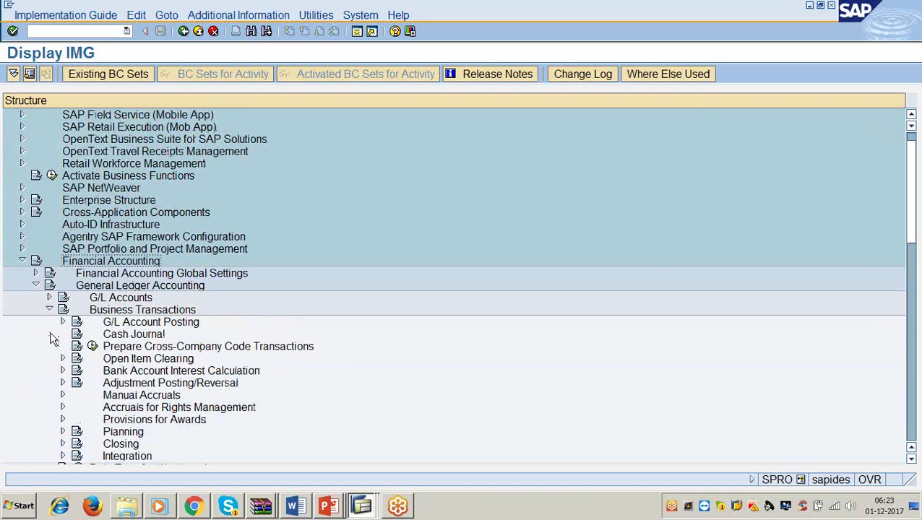
left_click(121, 385)
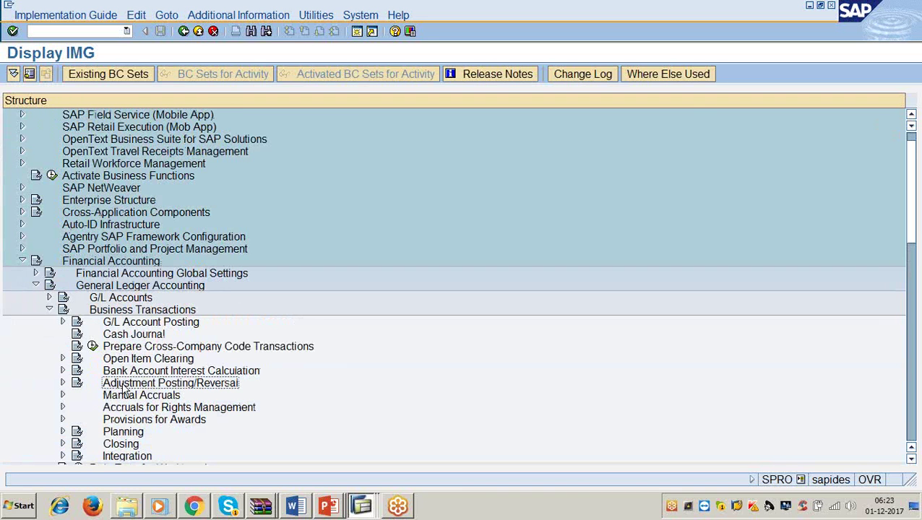
left_click(63, 383)
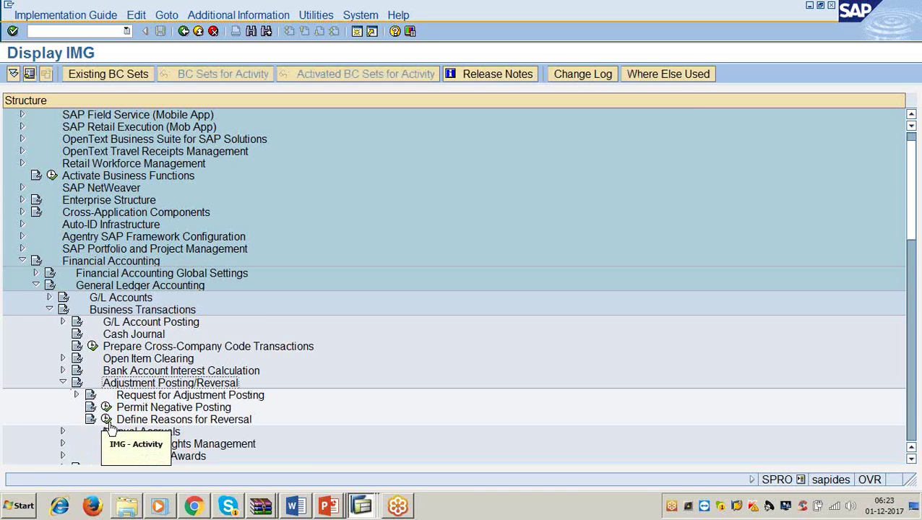
left_click(107, 423)
left_click(108, 424)
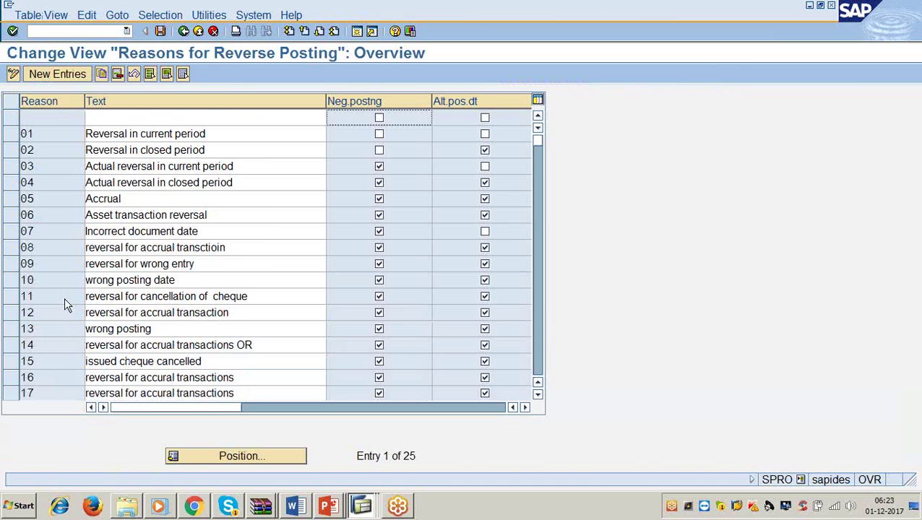
Add a new reversal reason 49 with the text "reversal for cancellationn fo the chek".
scroll(65, 298, "down", 3)
left_click(37, 295)
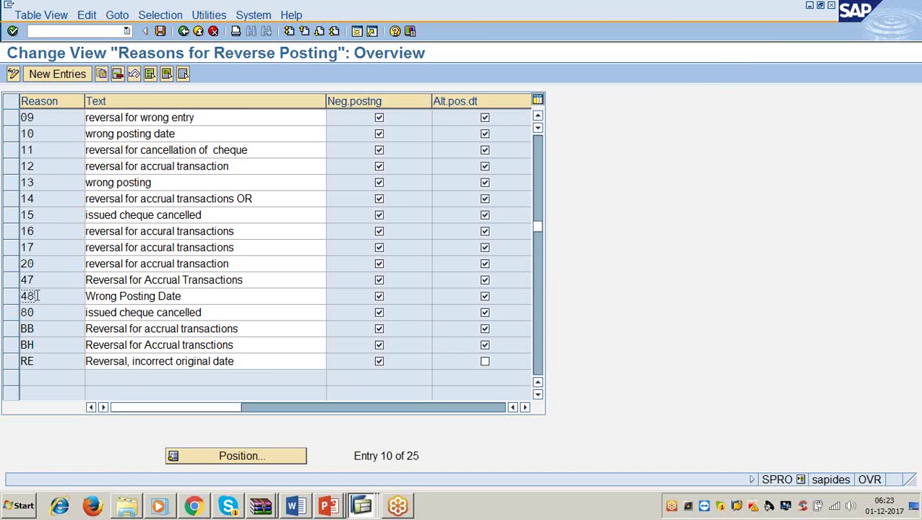
left_click(56, 74)
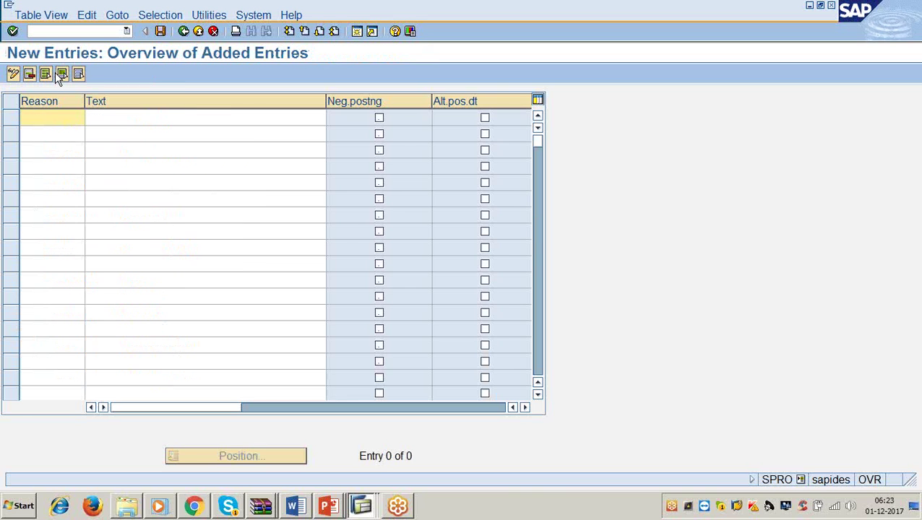
type("49")
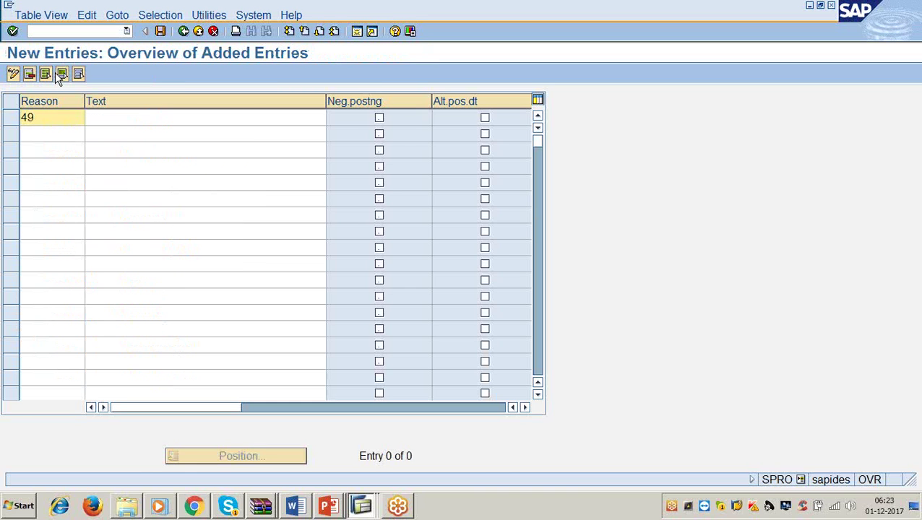
key("Tab")
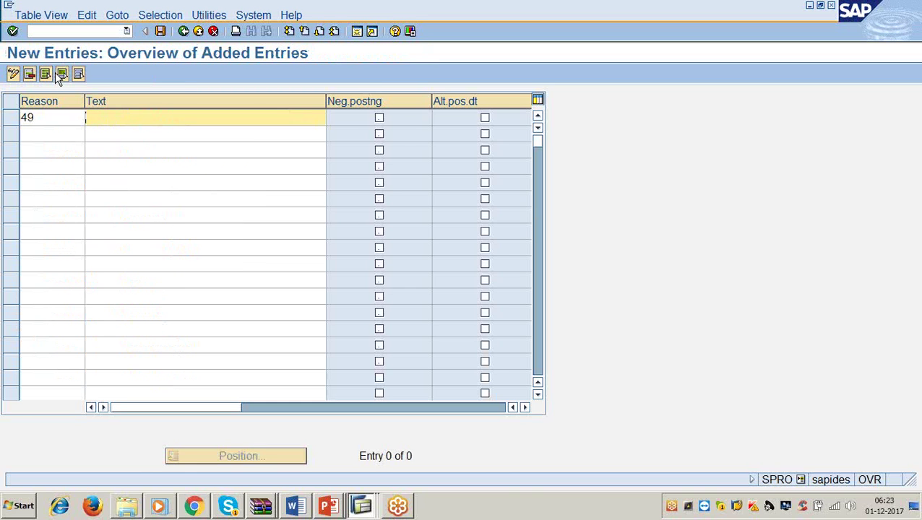
type("re")
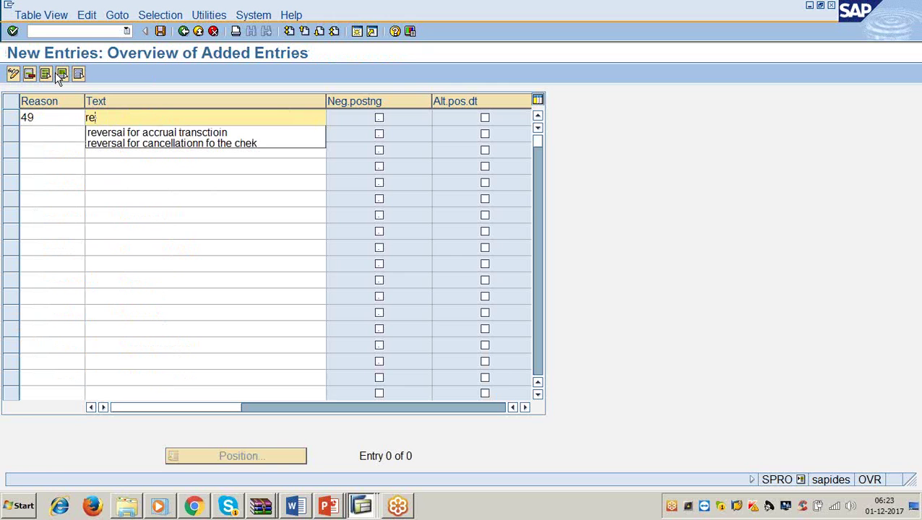
key("Down")
key("Down")
key("Return")
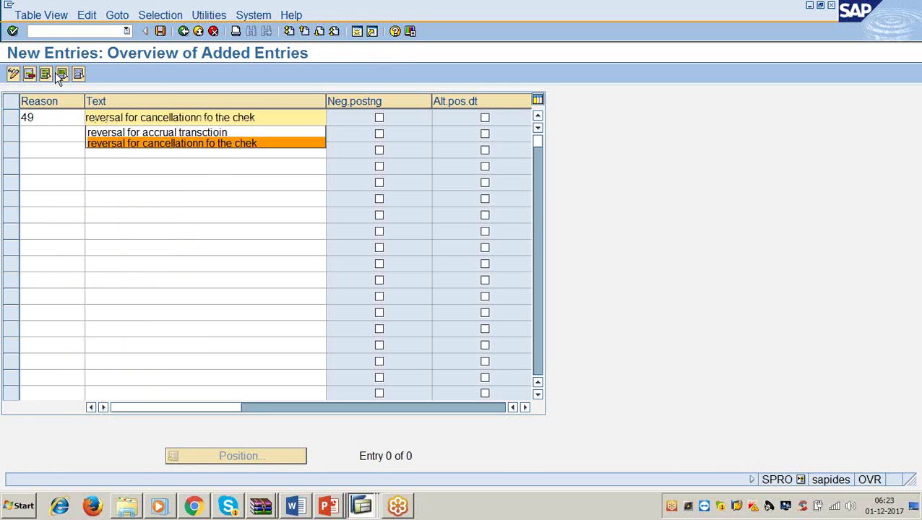
Enable negative posting and alternative posting date for reversal reason 49 and save the entry.
key("Tab")
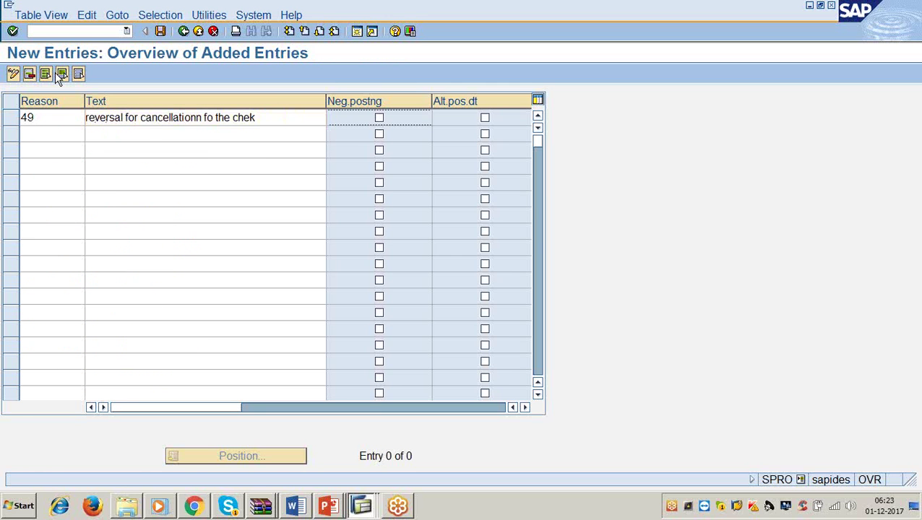
key("space")
key("Tab")
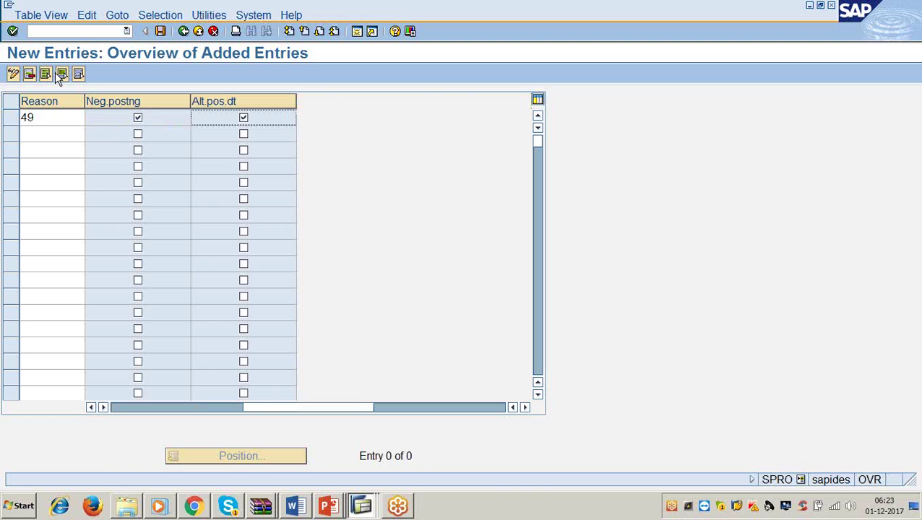
key("ctrl+s")
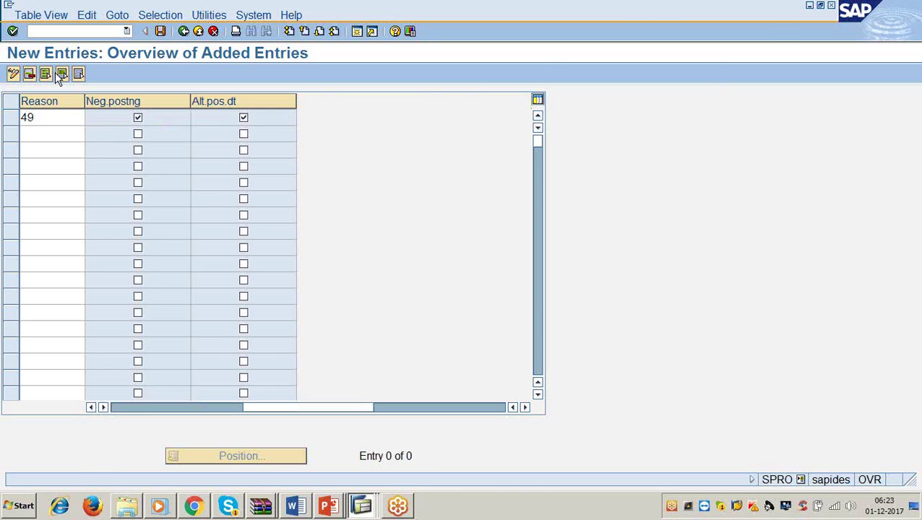
key("Return")
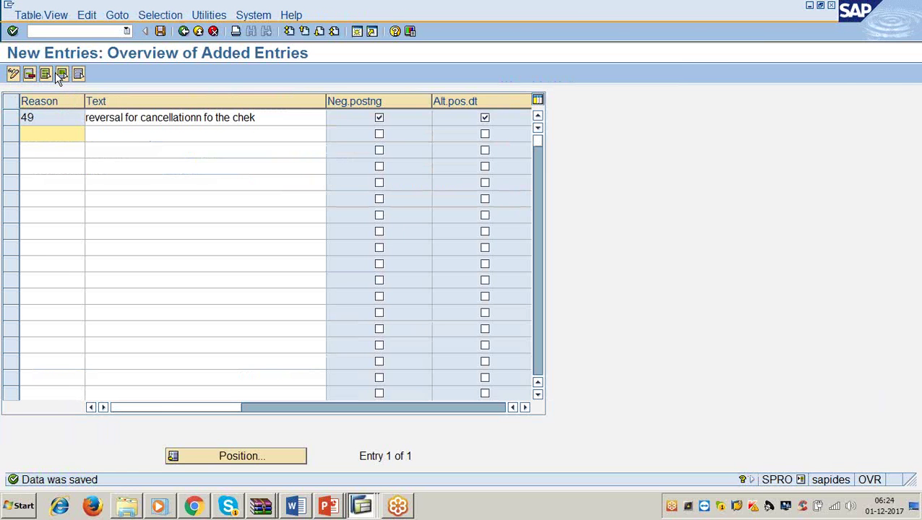
Close the customizing session, select reversal reason 49 in Cancel Check Payment, and cancel the payment for check 103.
left_click(831, 6)
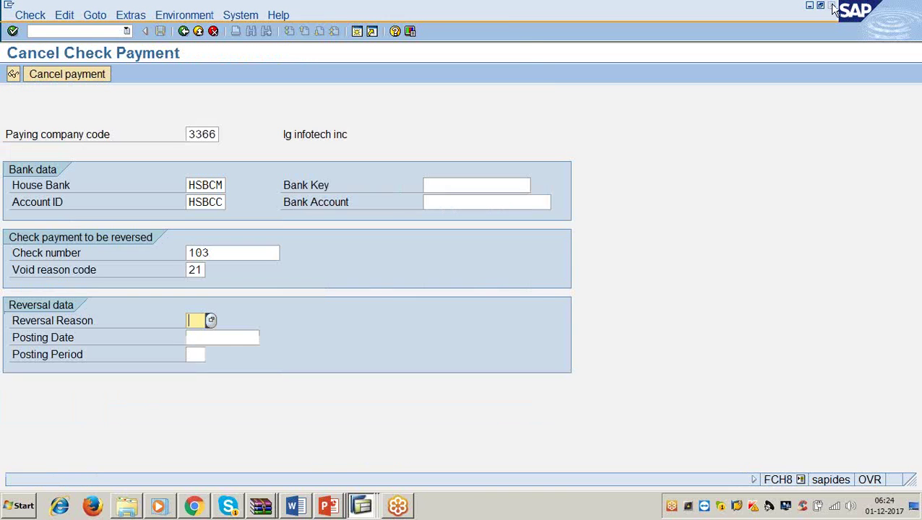
left_click(210, 320)
left_click(209, 320)
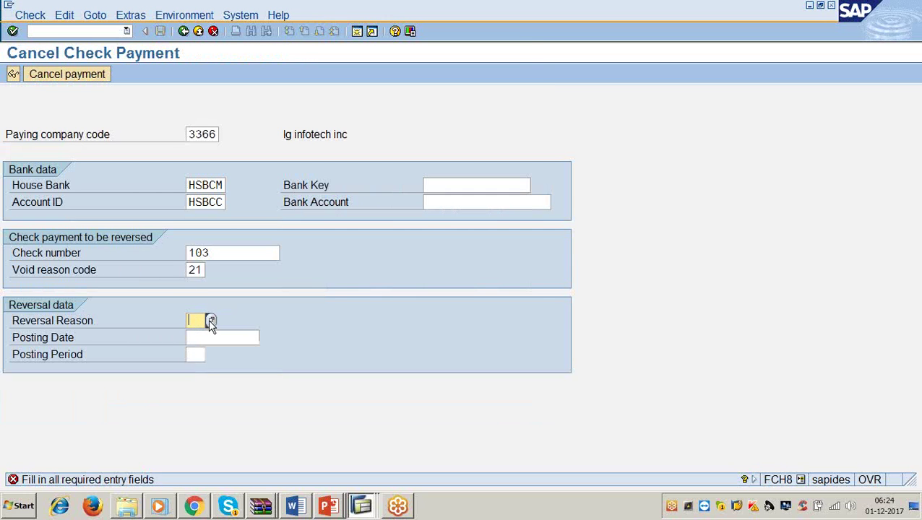
scroll(307, 359, "down", 3)
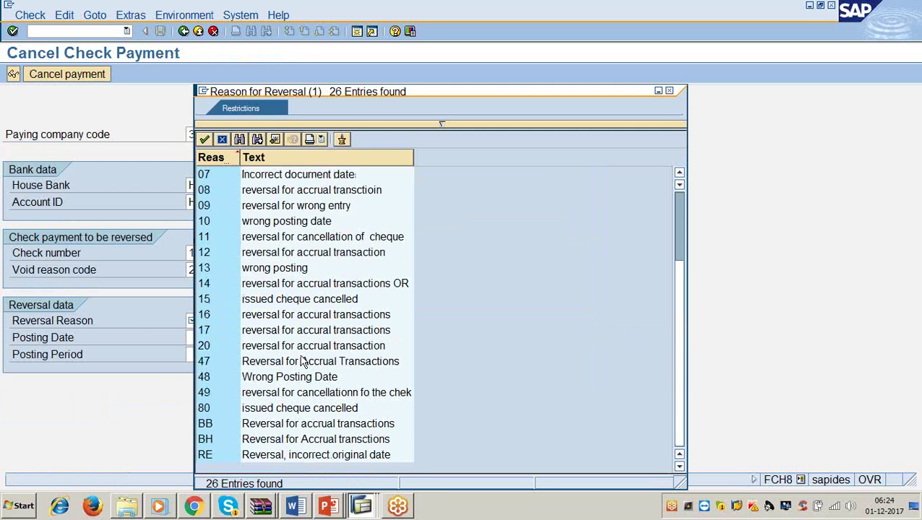
left_click(270, 397)
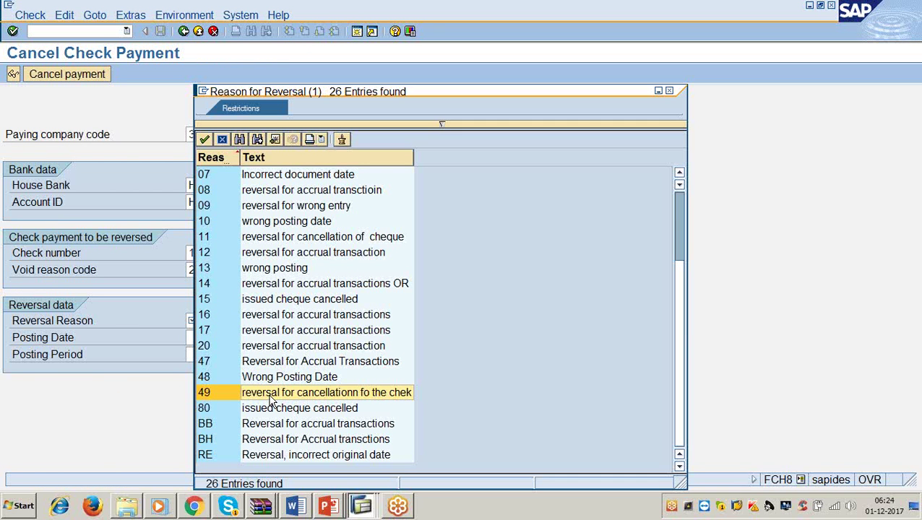
double_click(272, 397)
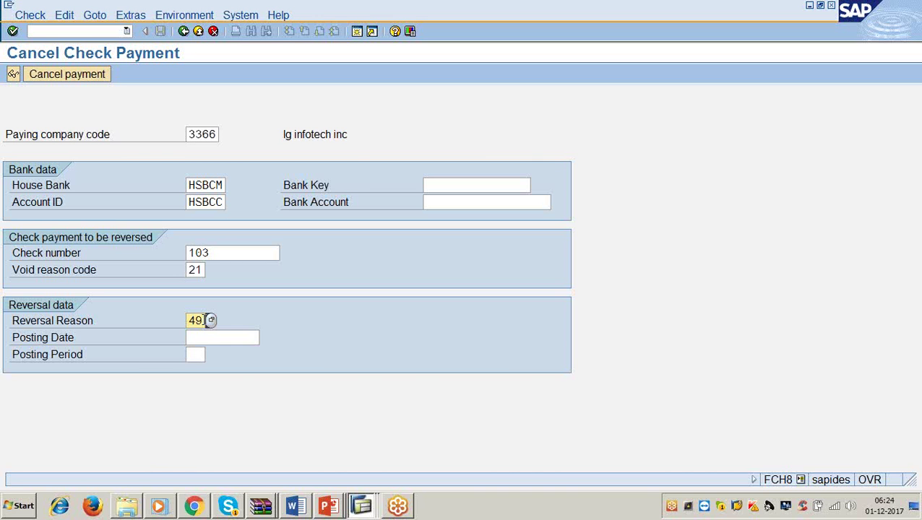
left_click(78, 75)
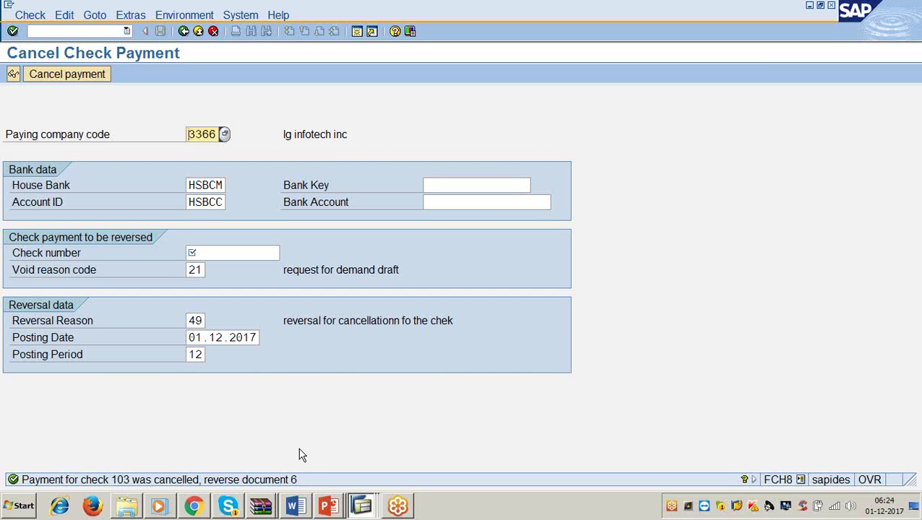
Read the check register instruction after Step 13 in the Word document and open Check Register in SAP with transaction /nfchn.
left_click(295, 507)
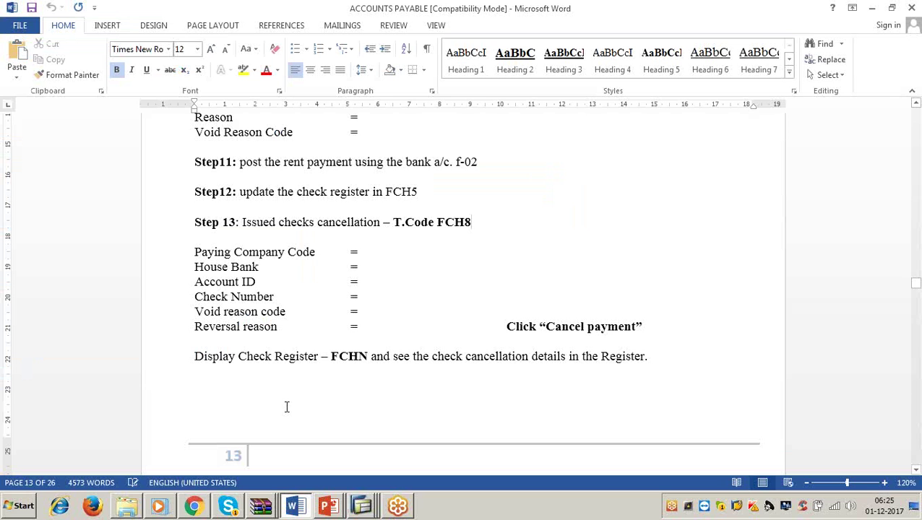
left_click_drag(194, 356, 669, 369)
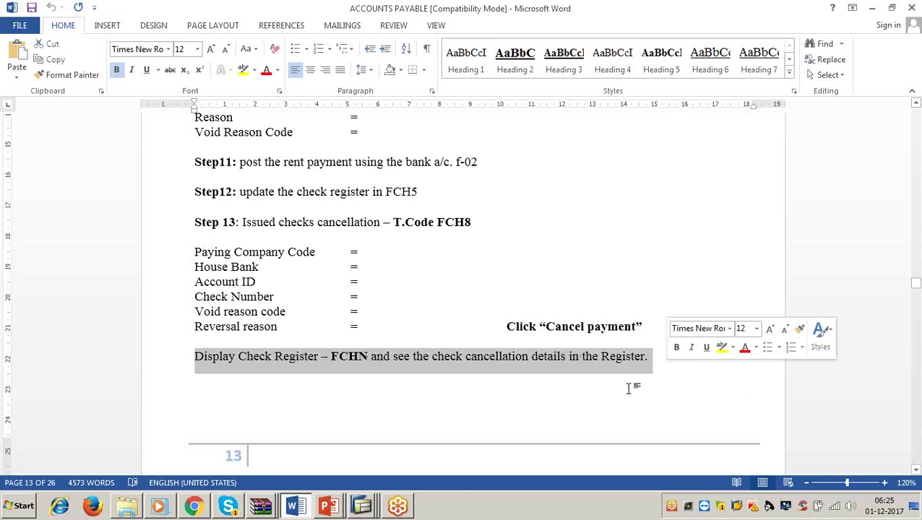
left_click(872, 8)
left_click(75, 32)
type("/nfchh")
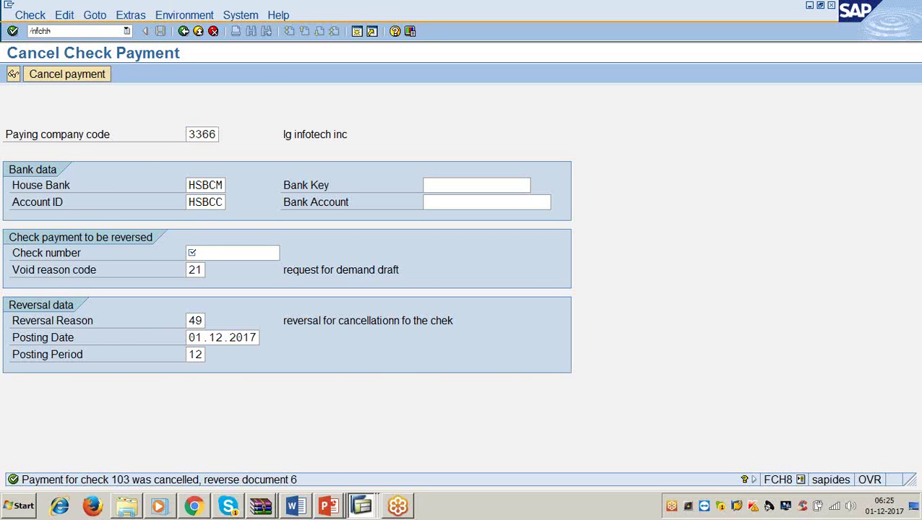
key("Return")
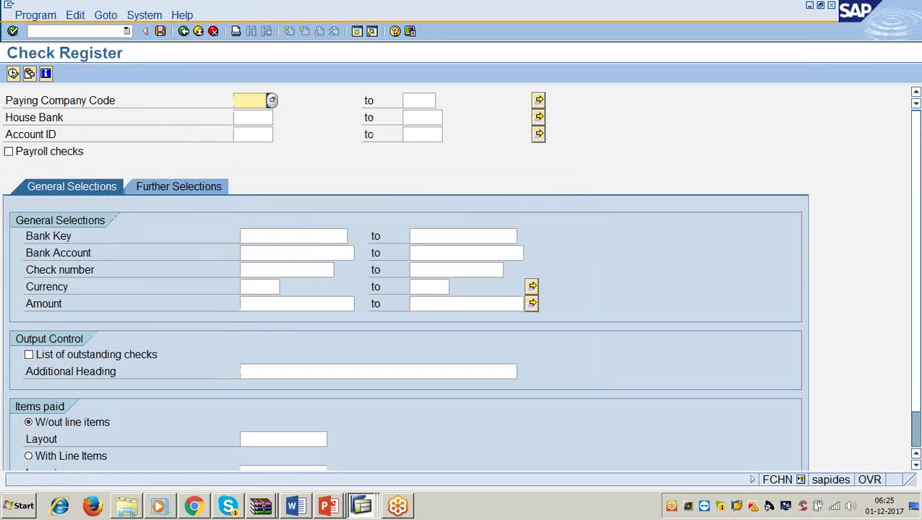
Run the check register for company code 3366, house bank hsbcm and account ID hsbcc, and examine the entry for check 103.
type("3366")
key("Tab")
key("Tab")
key("Tab")
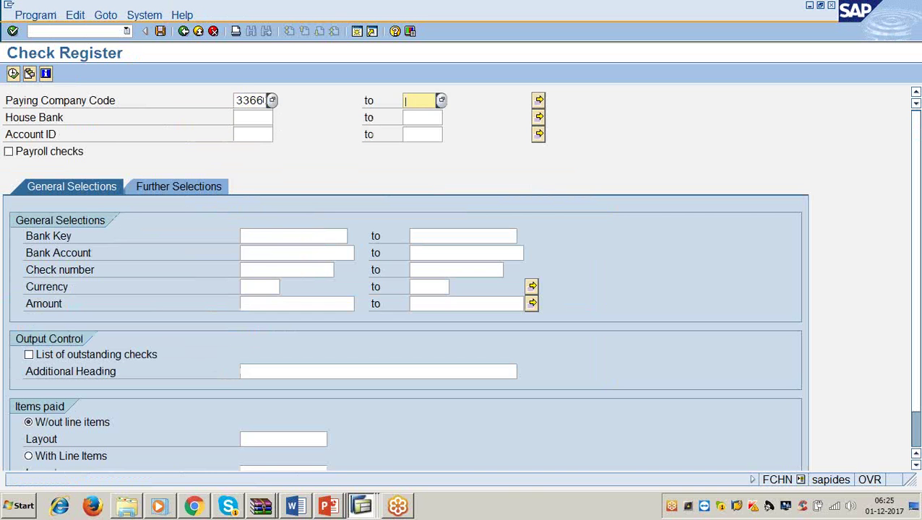
type("hsbcm")
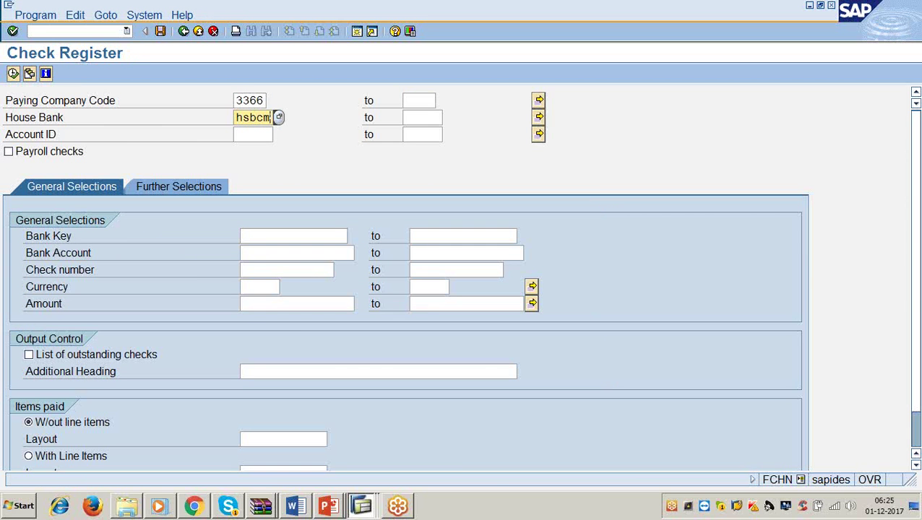
key("Tab")
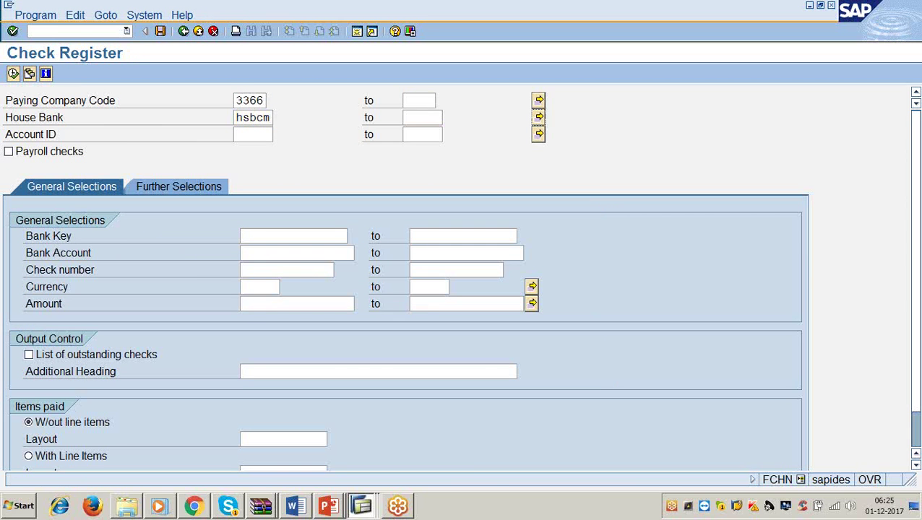
type("hsbcc")
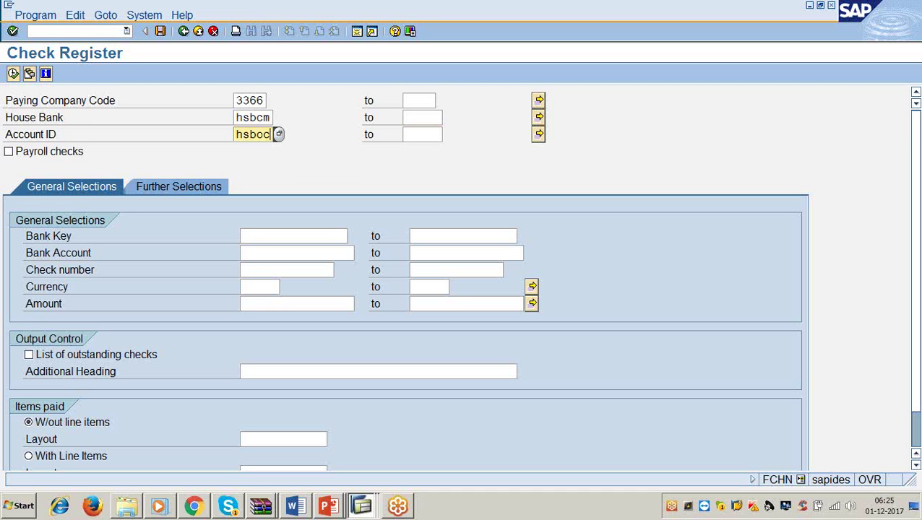
left_click(13, 74)
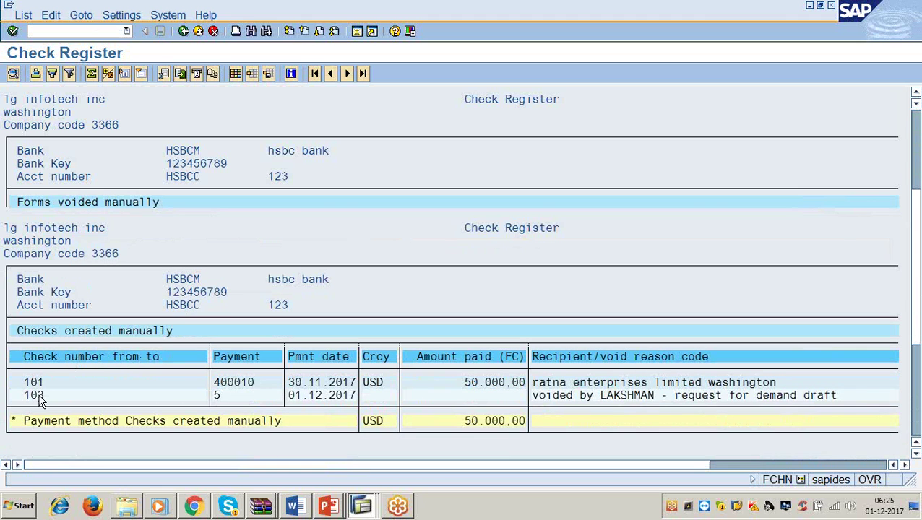
left_click(40, 395)
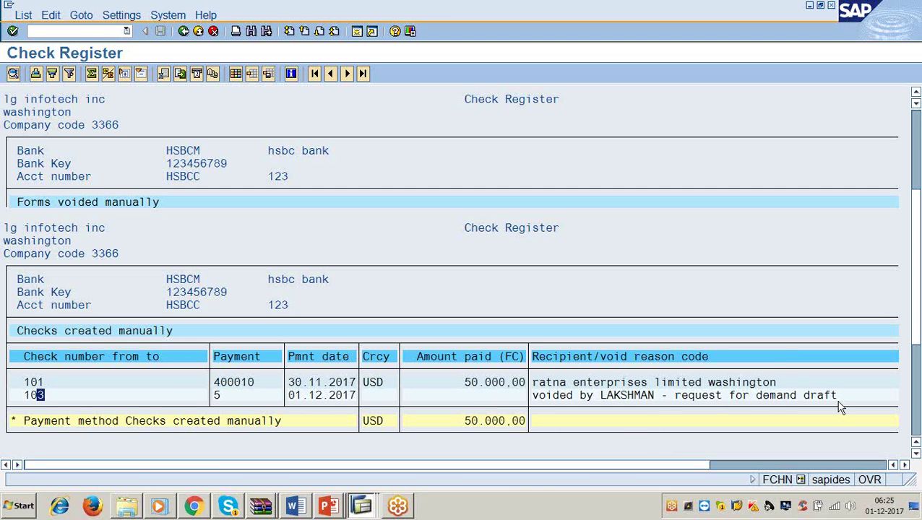
Switch to the ACCOUNTS PAYABLE Word document and read Step 1 of the Correspondence / Party Statement of Account section.
left_click(303, 510)
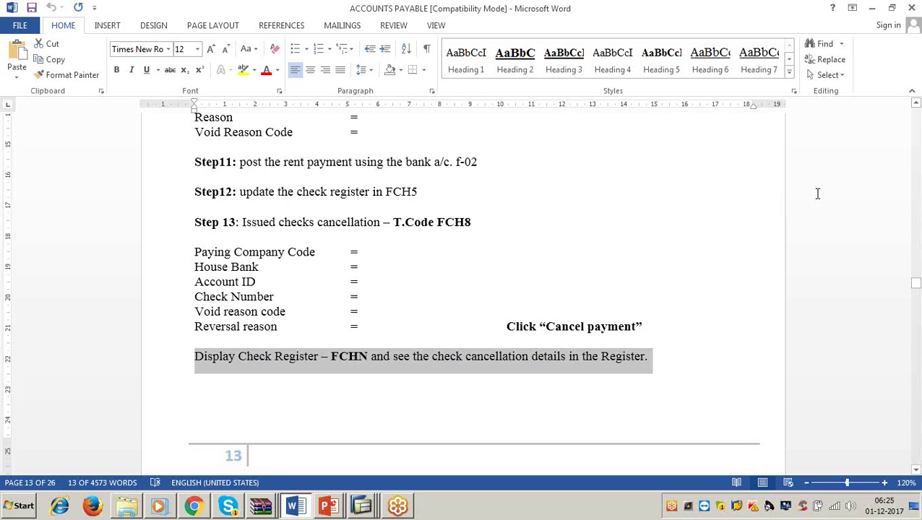
left_click(899, 220)
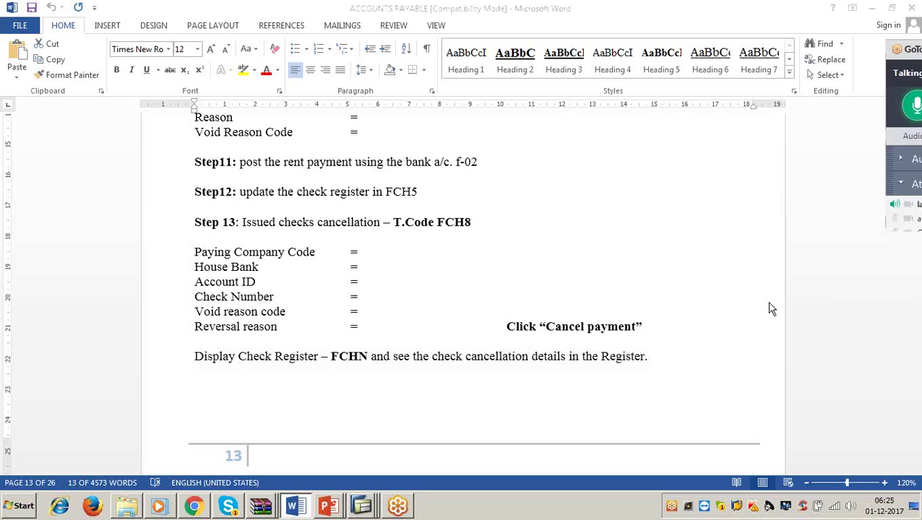
left_click(687, 374)
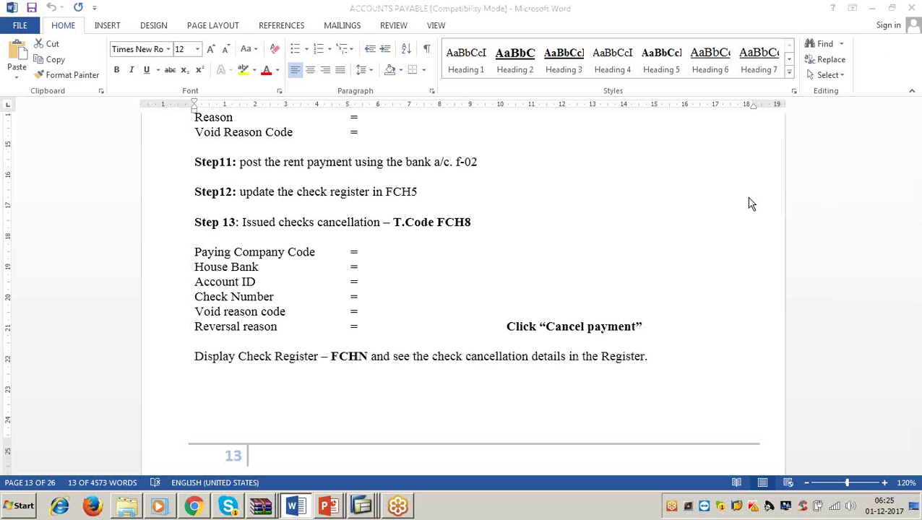
left_click(595, 335)
scroll(595, 334, "down", 5)
scroll(595, 334, "down", 5)
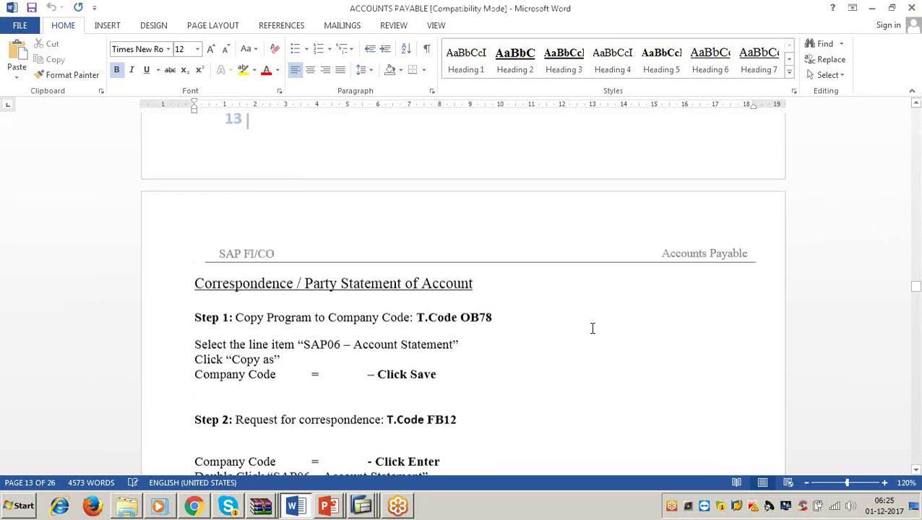
left_click(477, 159)
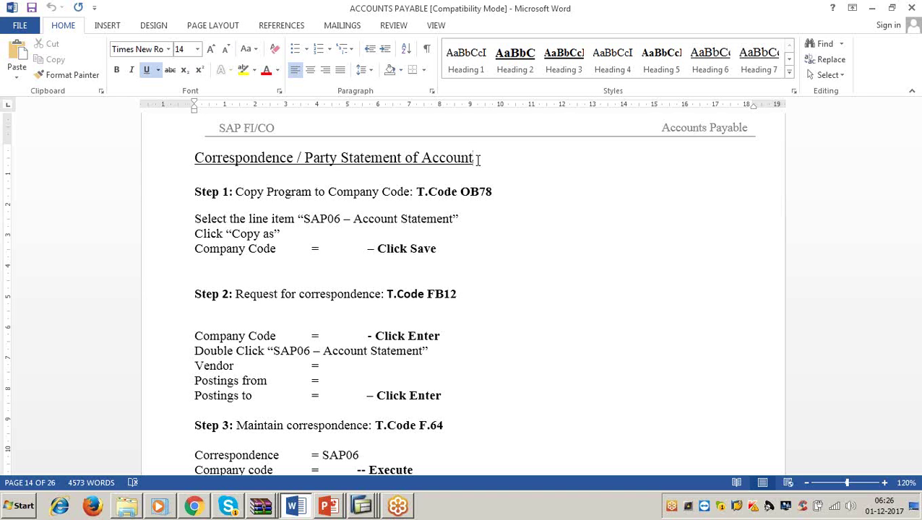
left_click(233, 193)
left_click_drag(233, 192, 520, 200)
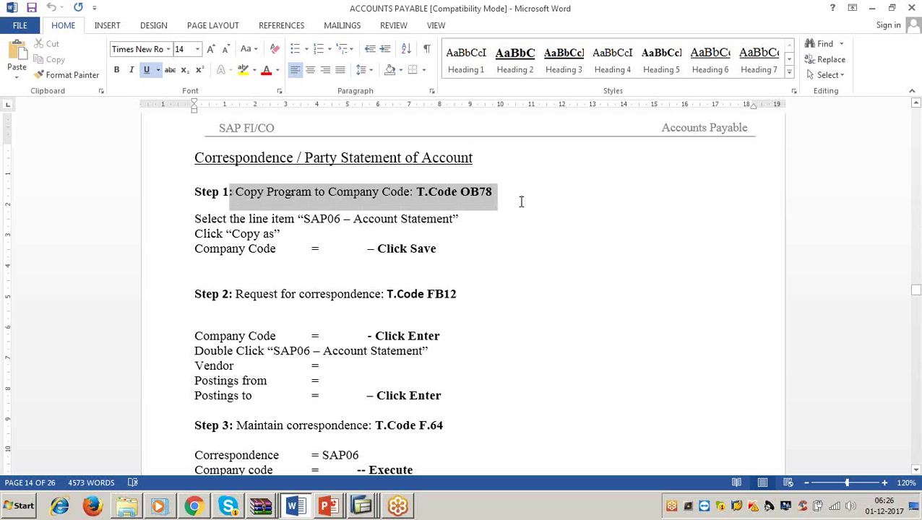
Switch back to SAP, open the correspondence program allocation with transaction OB78, and select the SAP06 Account statement entry.
left_click(873, 8)
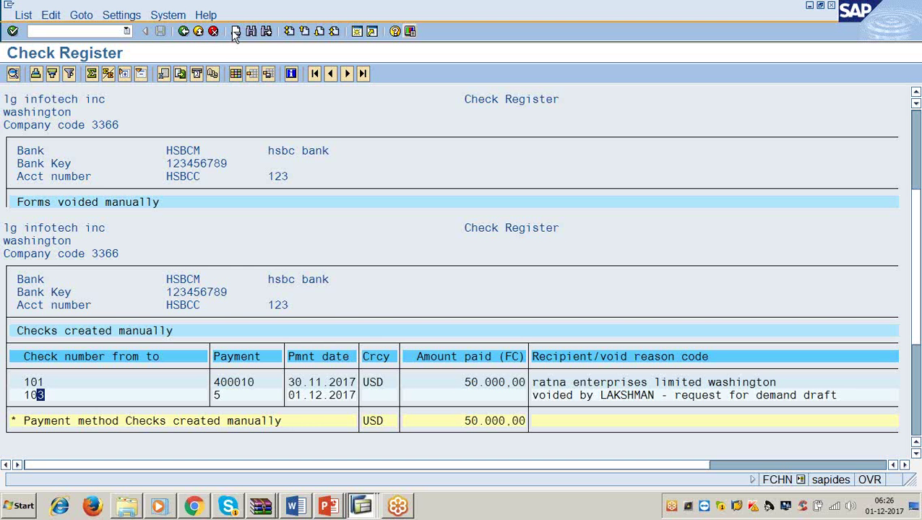
left_click(93, 33)
type("/nb78")
key("Return")
type("/nb")
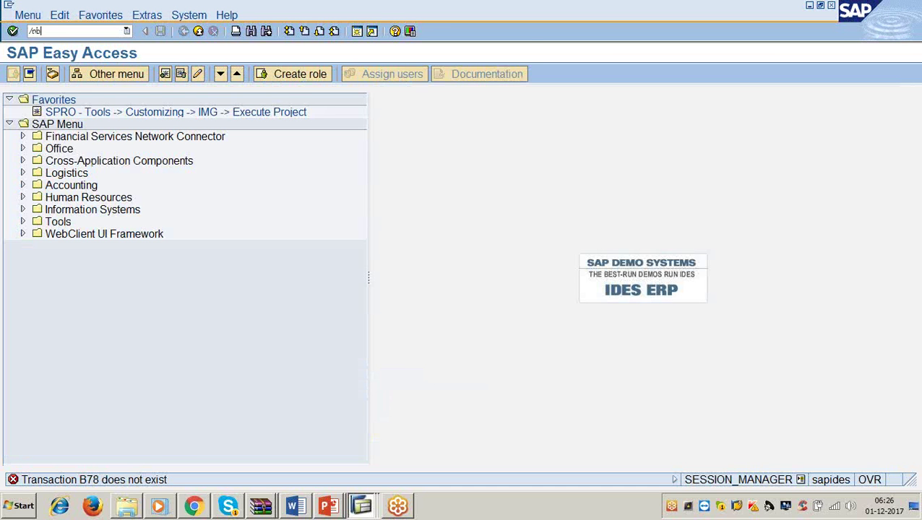
type("78")
key("Return")
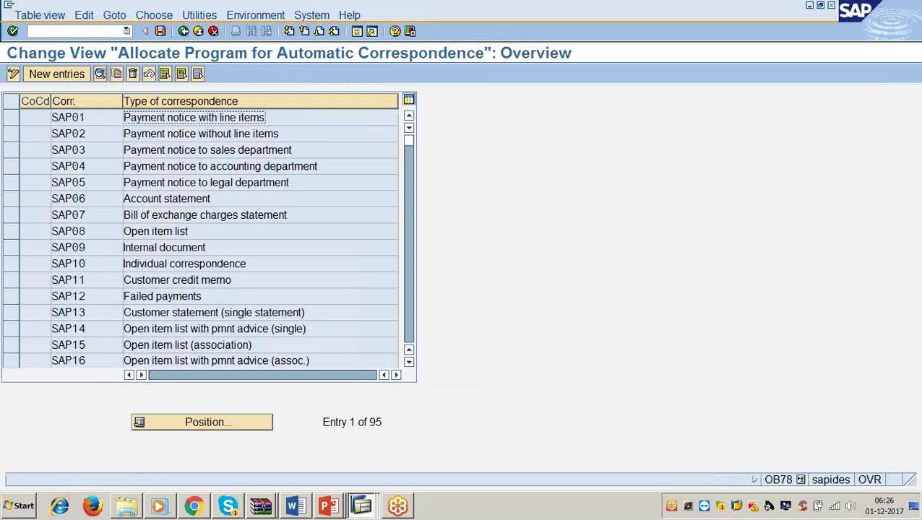
left_click(10, 202)
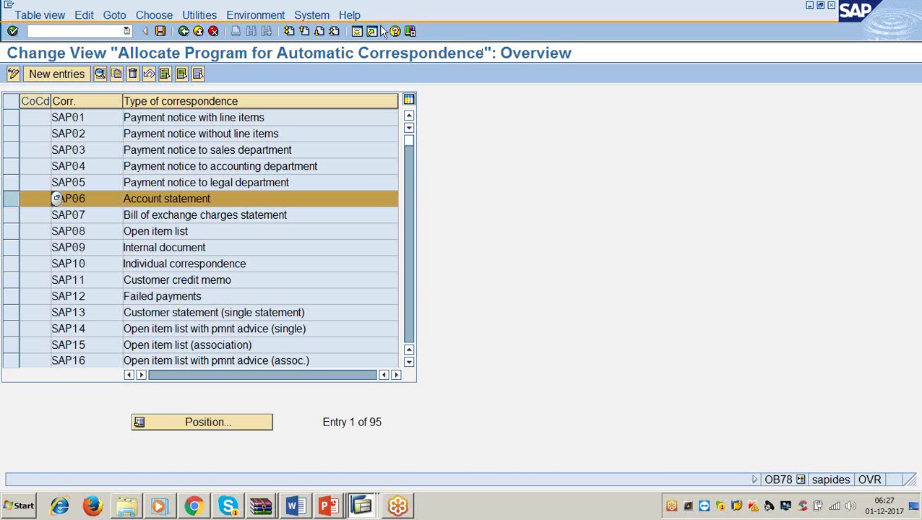
Open a new SAP session and start Check Register there with transaction /nfchn.
left_click(355, 31)
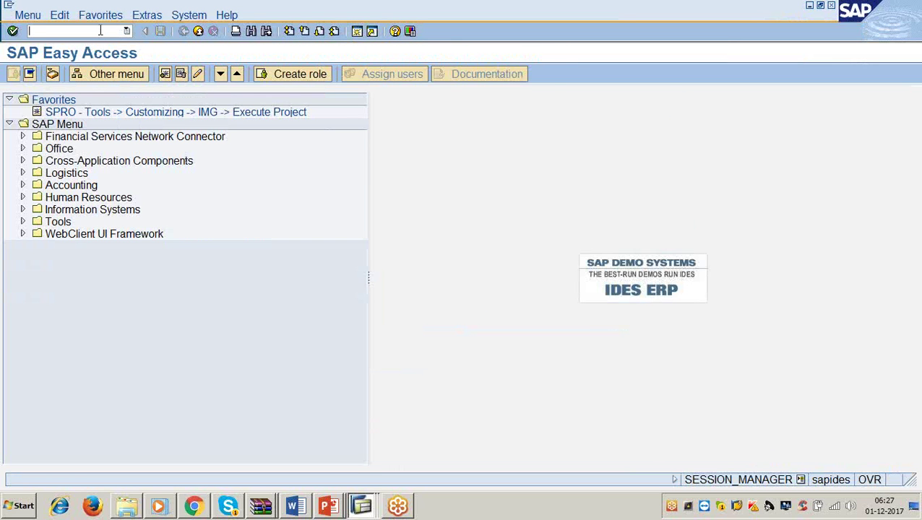
type("/nfchn")
key("Return")
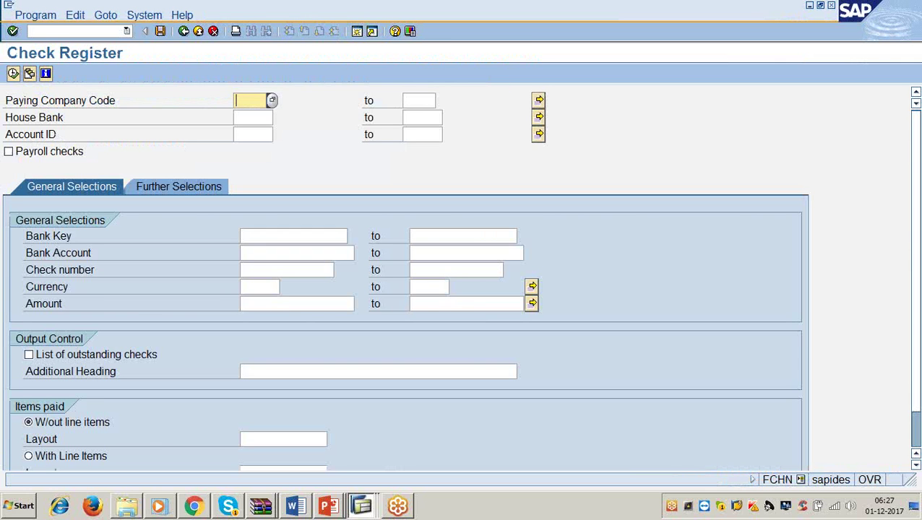
Run Check Register for company code 3366, house bank hsbcm and account ID hsbcc, and examine the manually created checks.
type("3366")
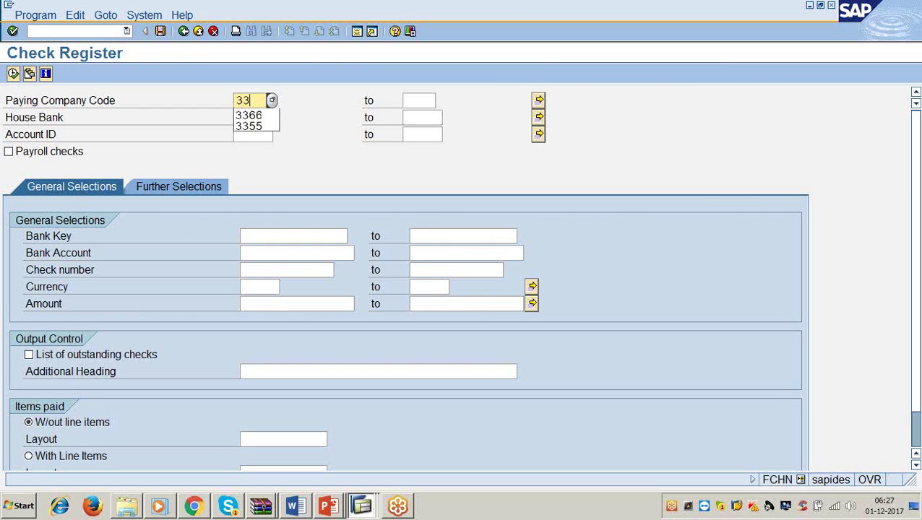
key("Tab")
key("Tab")
key("Tab")
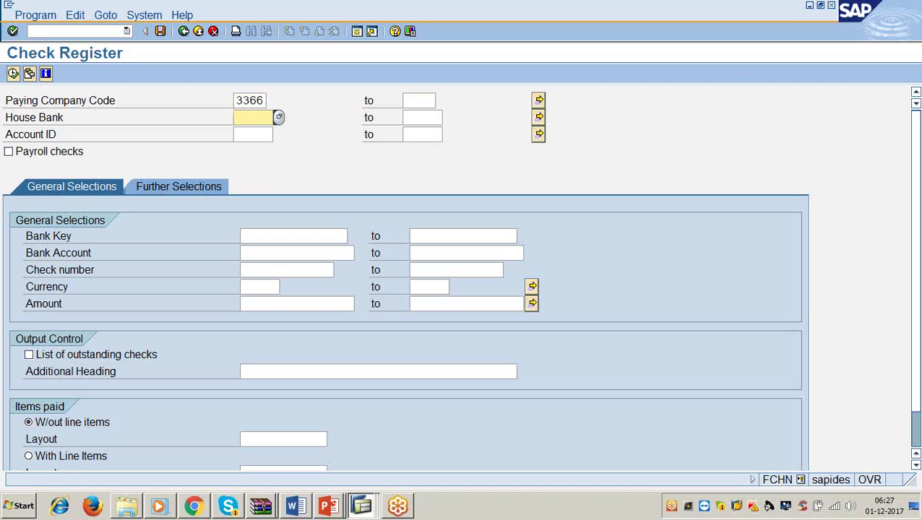
type("hsbcm")
key("Tab")
key("Tab")
key("Tab")
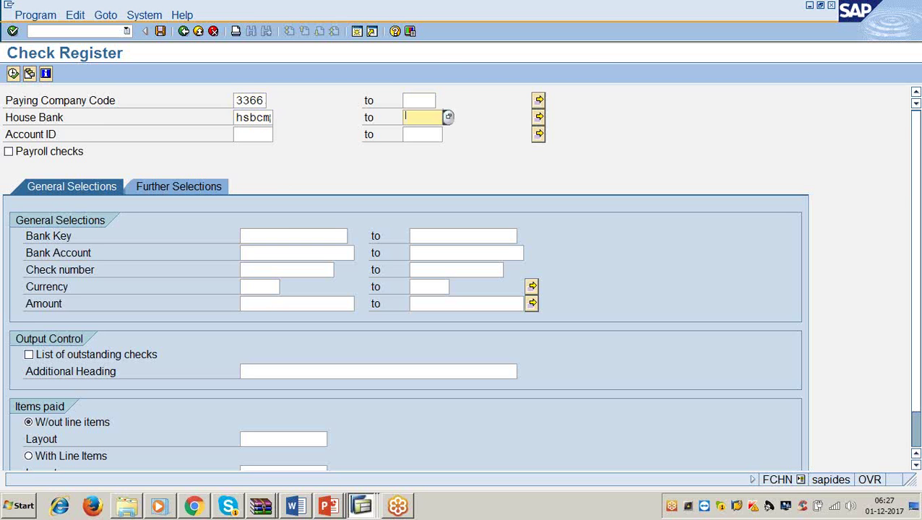
type("hsboc")
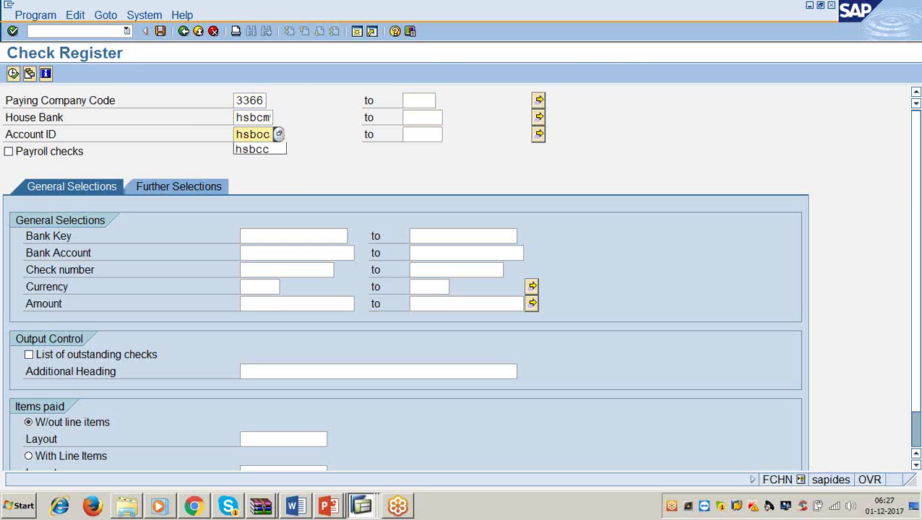
left_click(13, 73)
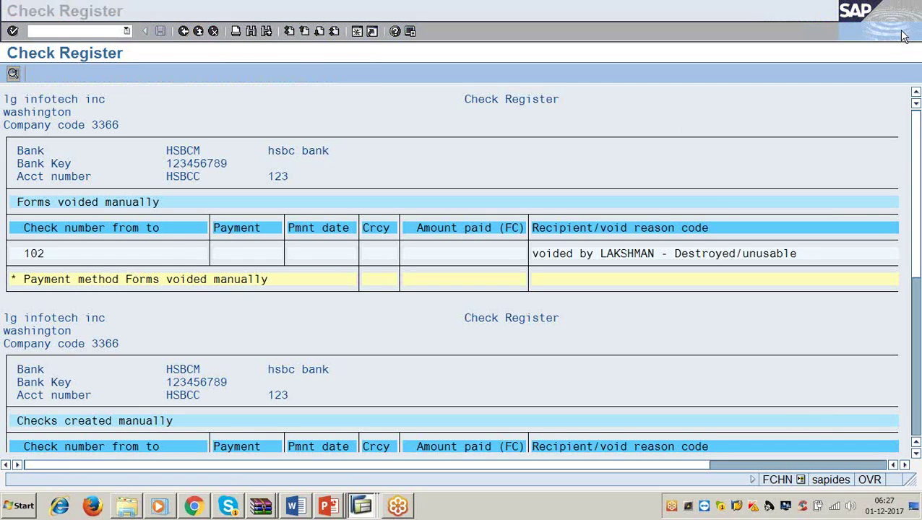
left_click(554, 332)
scroll(554, 338, "down", 2)
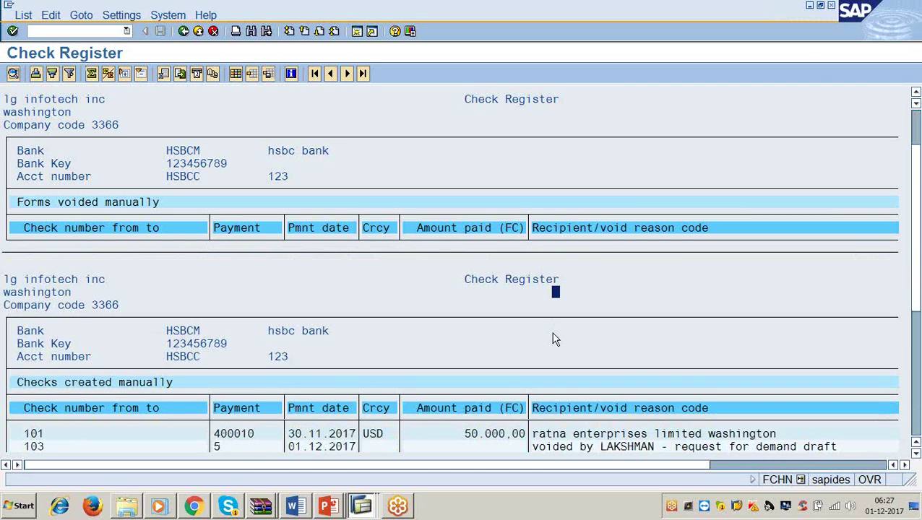
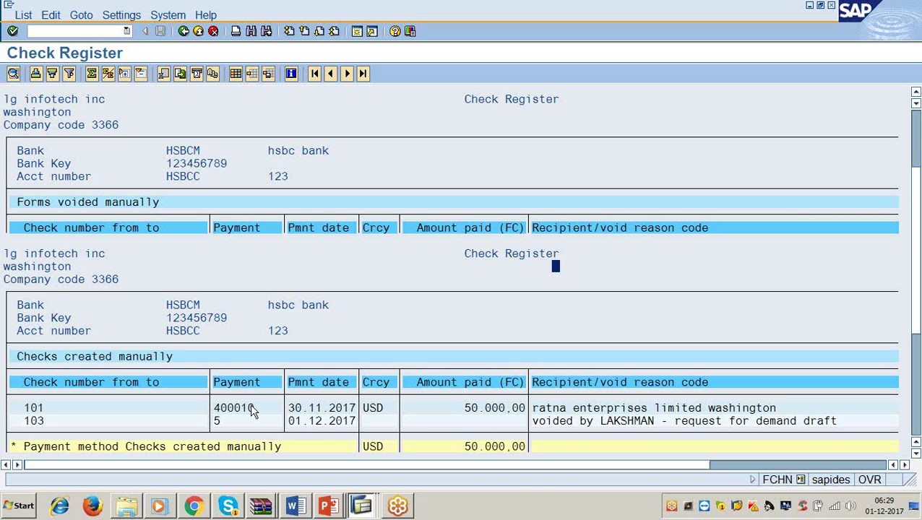
Recheck the OB78 instruction in the Word document and switch to the SAP session showing the correspondence program allocation.
left_click(303, 506)
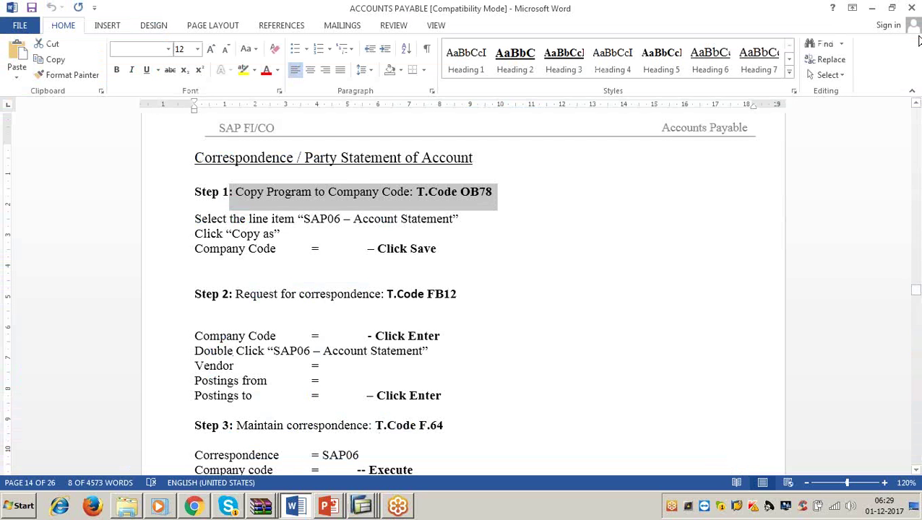
left_click(875, 13)
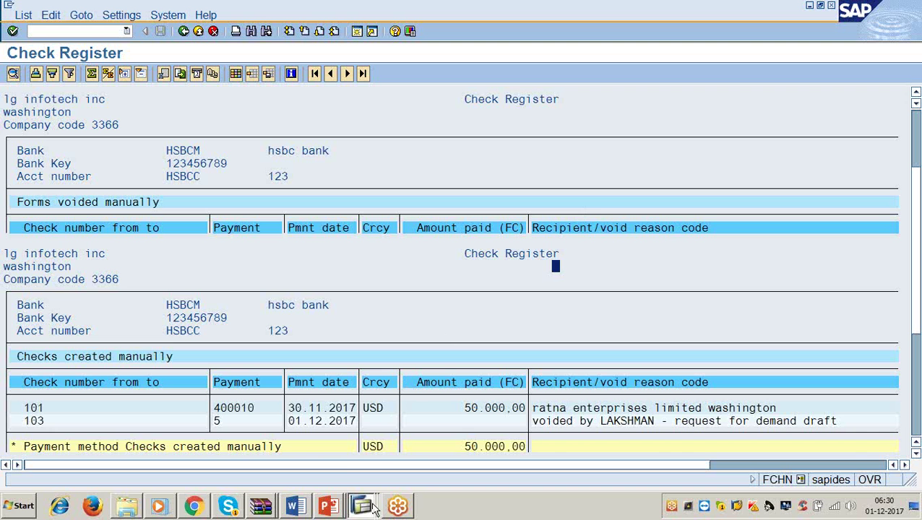
mouse_move(365, 508)
left_click(345, 458)
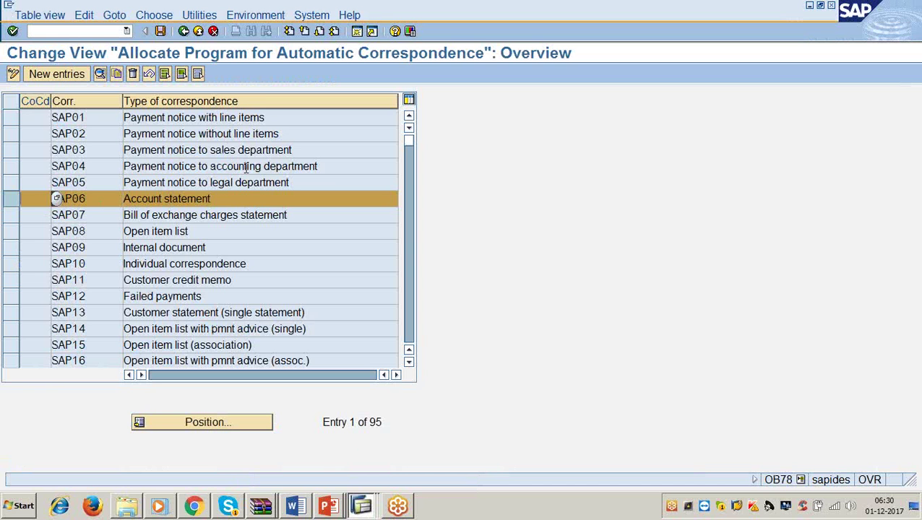
Copy the SAP06 Account statement entry to company code 3366 and save it under the proposed customizing request.
left_click(222, 199)
left_click(119, 73)
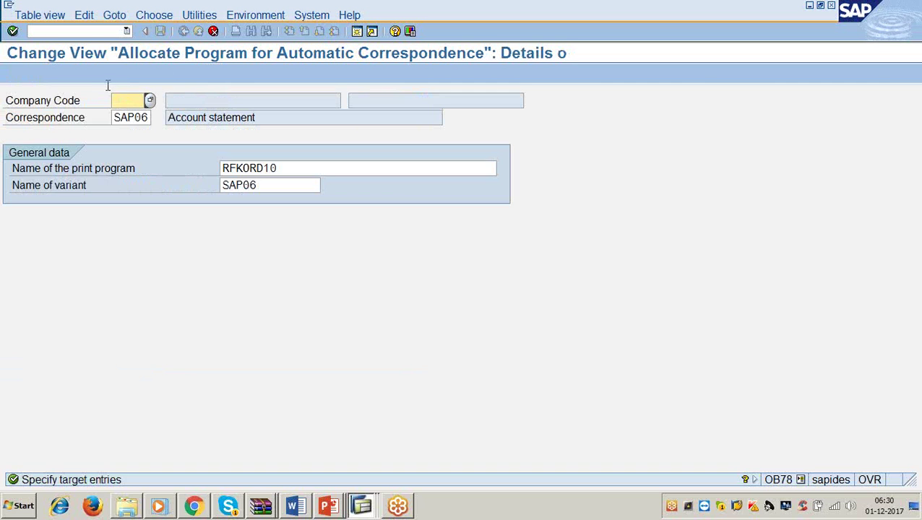
type("3366")
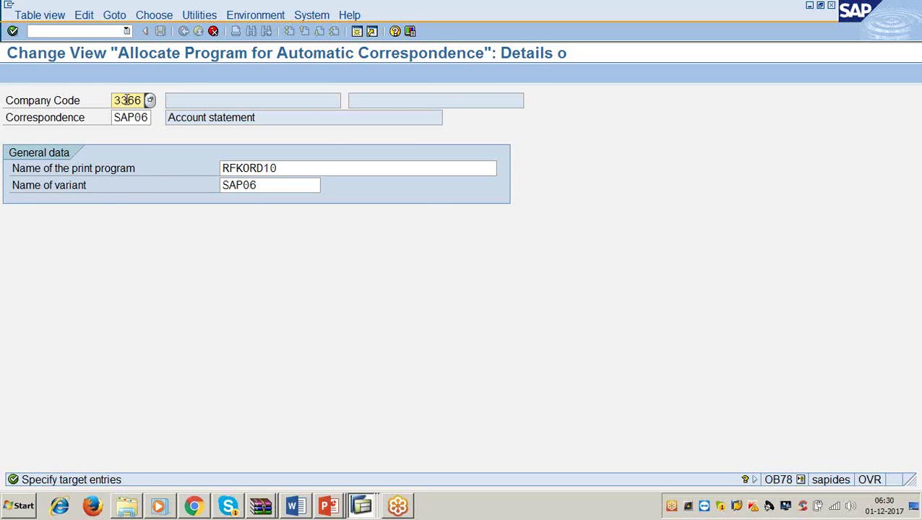
key("Return")
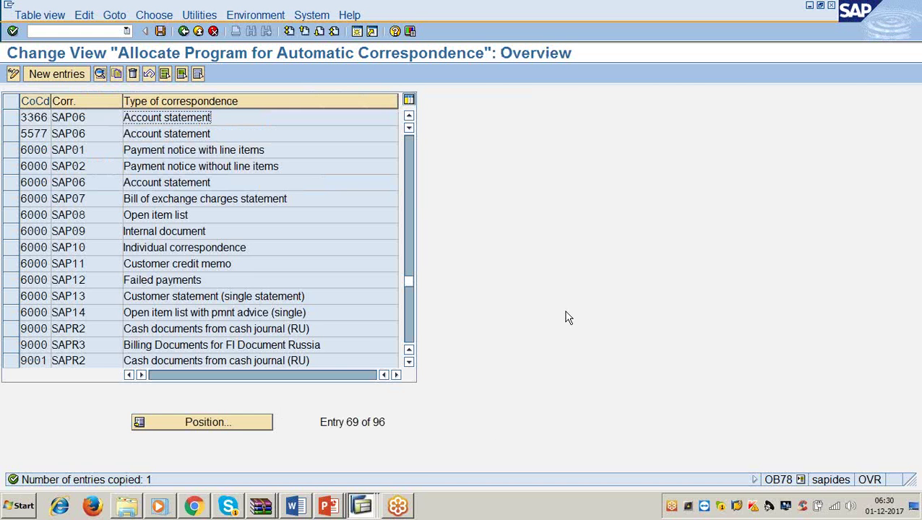
left_click(161, 31)
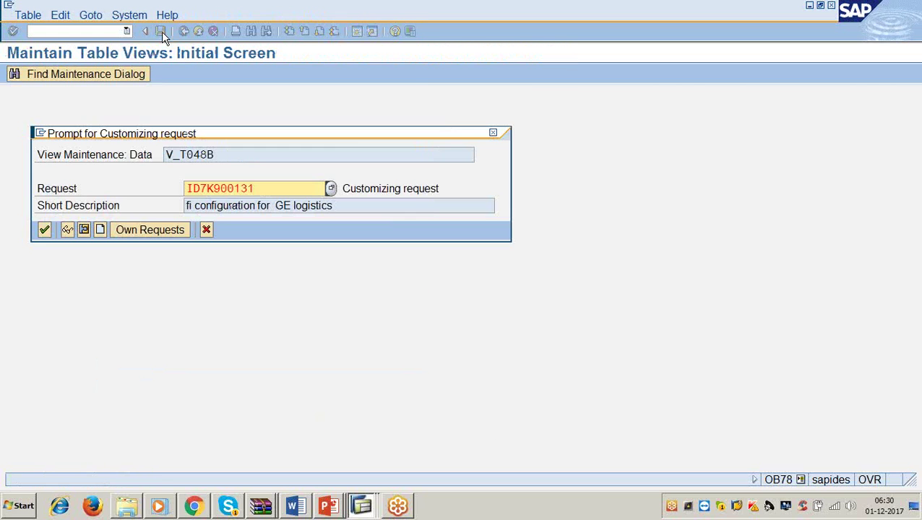
left_click(44, 230)
Read Step 2 of the Correspondence section in Word and open Request Correspondence in SAP with transaction /nfb12.
left_click(294, 504)
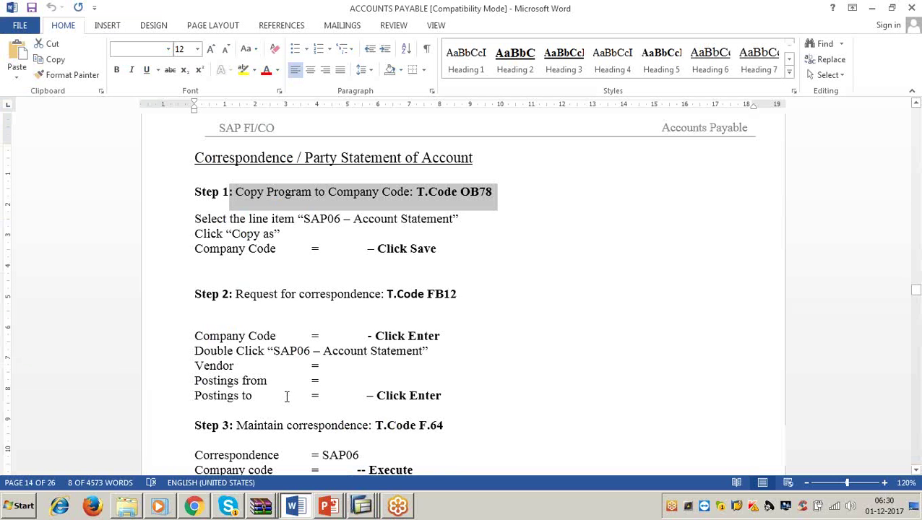
left_click(460, 295)
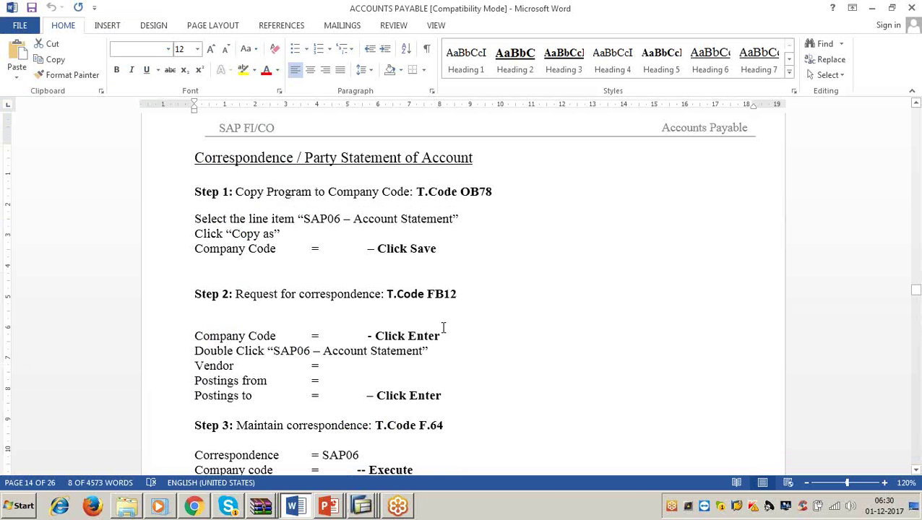
left_click(873, 8)
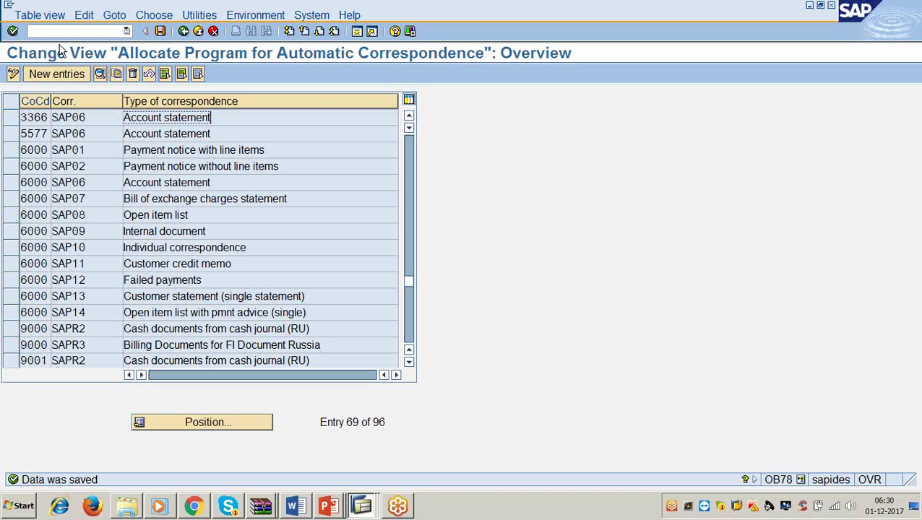
left_click(61, 32)
type("/nfb12")
key("Return")
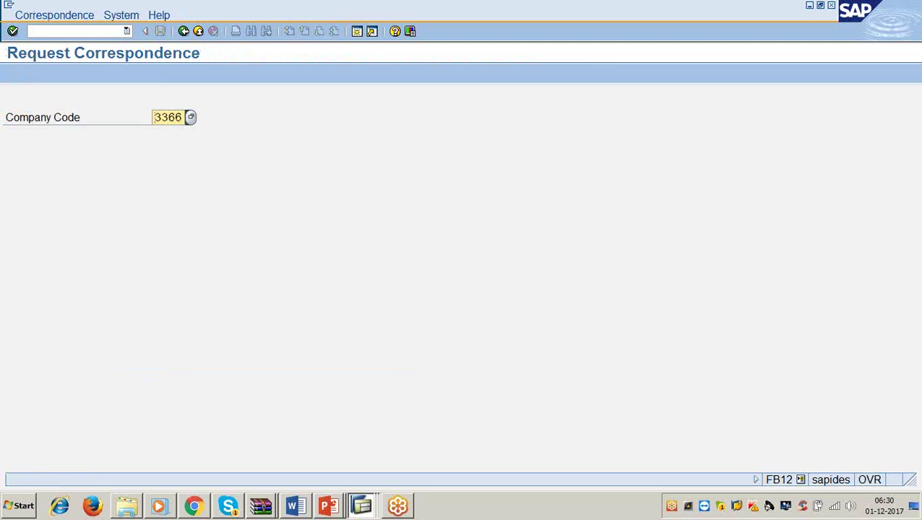
Choose SAP06 Account statement for company code 3366 and enter the vendor's account number with postings from 1.11.2017 to 30.11.2017.
key("Return")
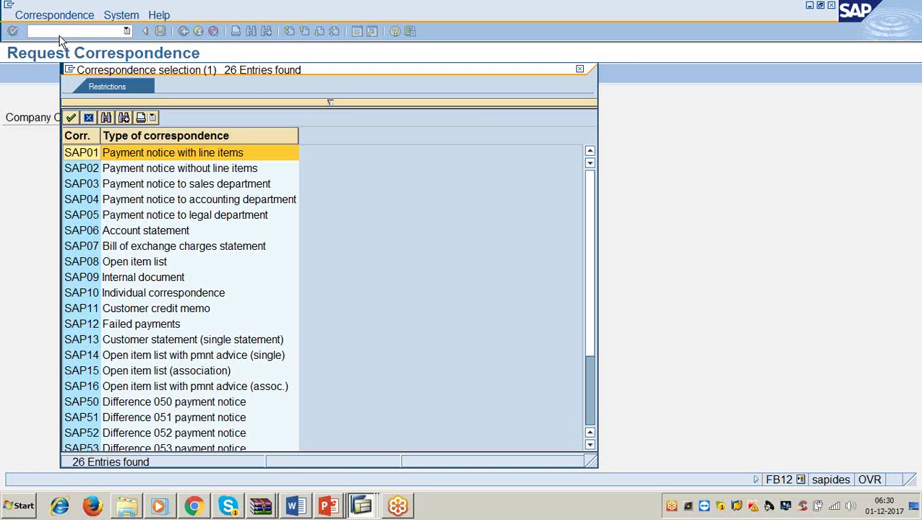
double_click(94, 231)
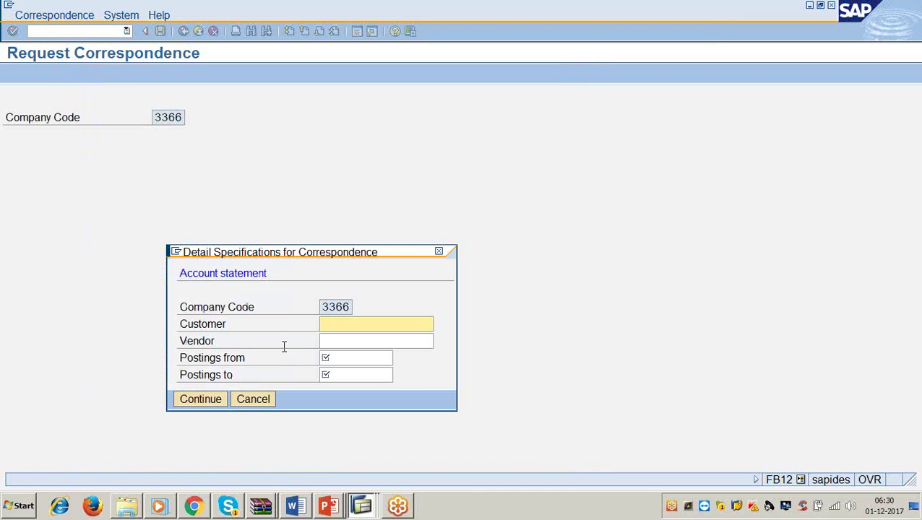
left_click(349, 339)
type("100501")
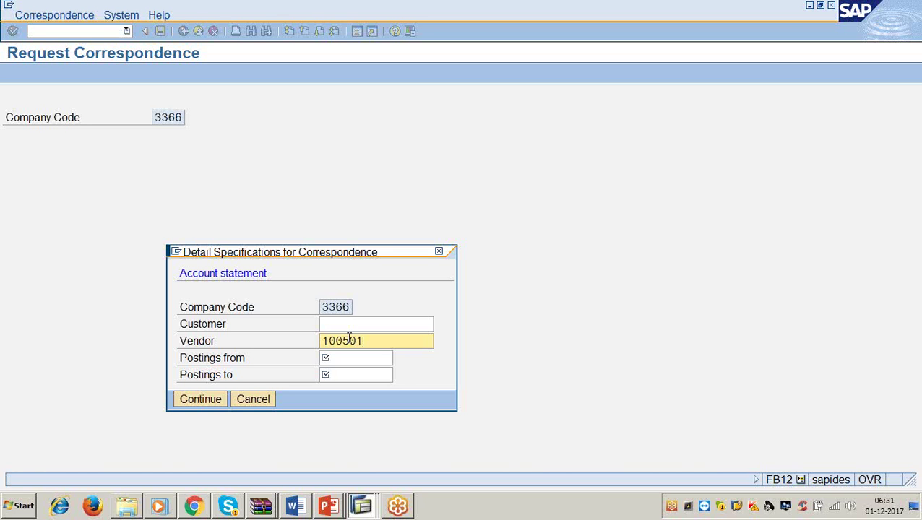
key("Tab")
type("1.")
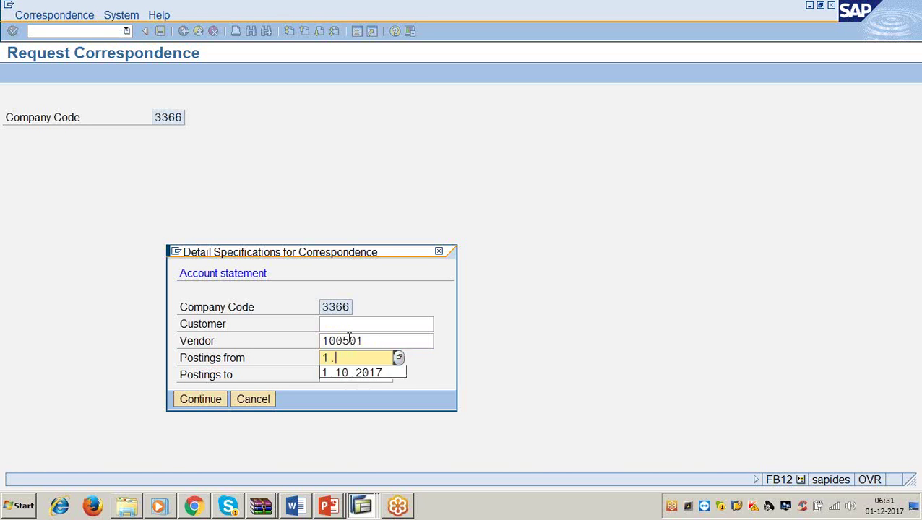
type("11.2017")
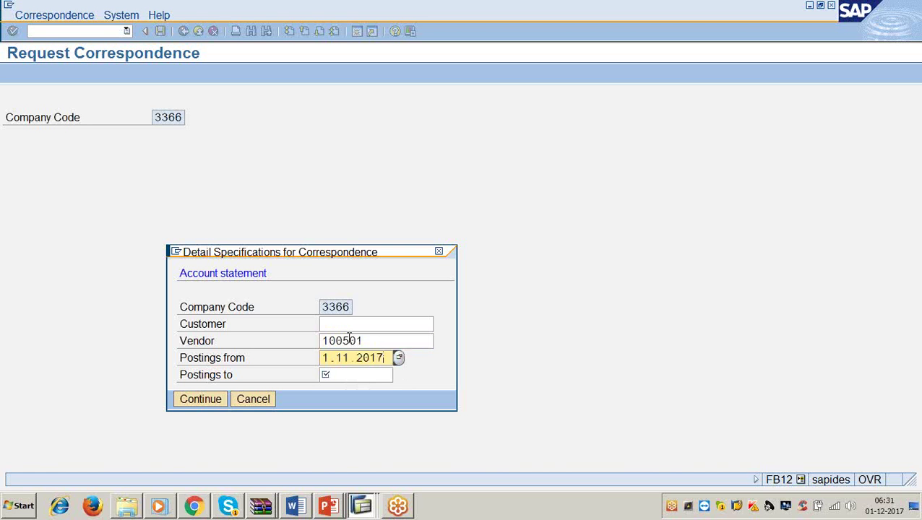
key("Tab")
type("30")
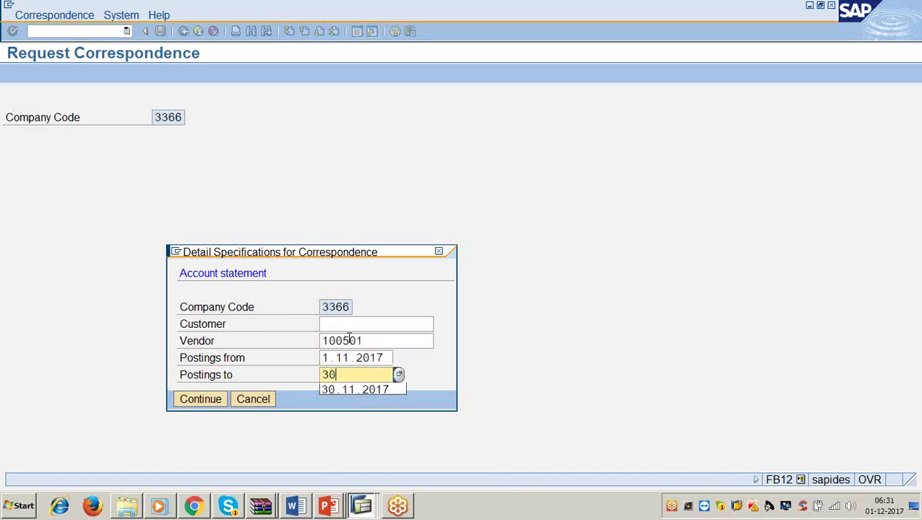
type(".11.2017")
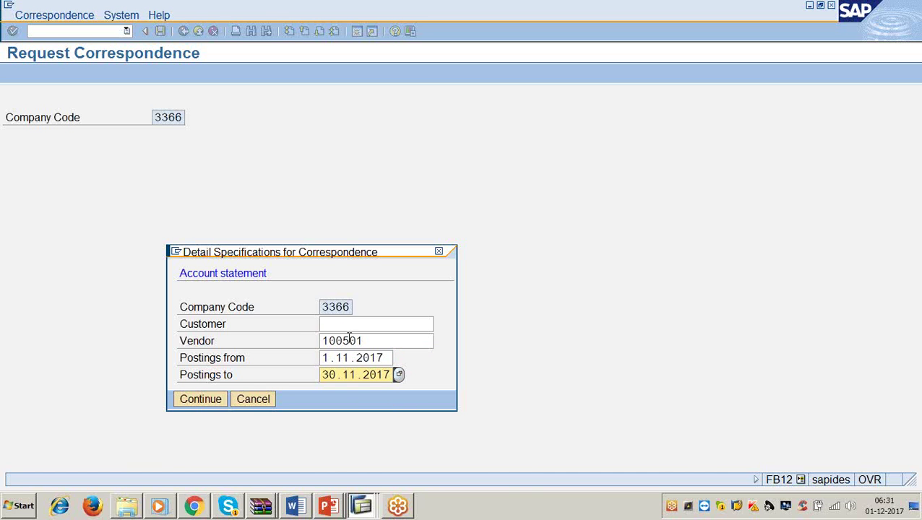
Recheck the posting date range and the empty customer field, and submit the account statement request.
left_click(390, 358)
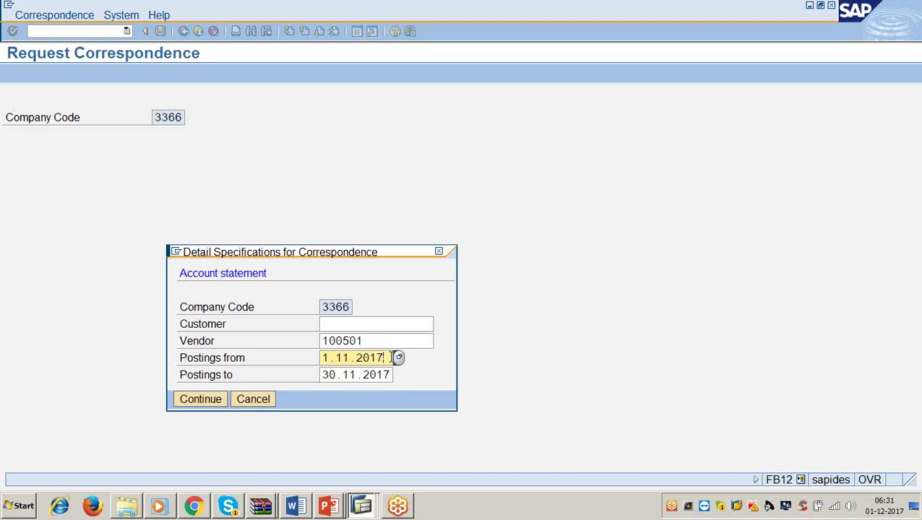
left_click(390, 374)
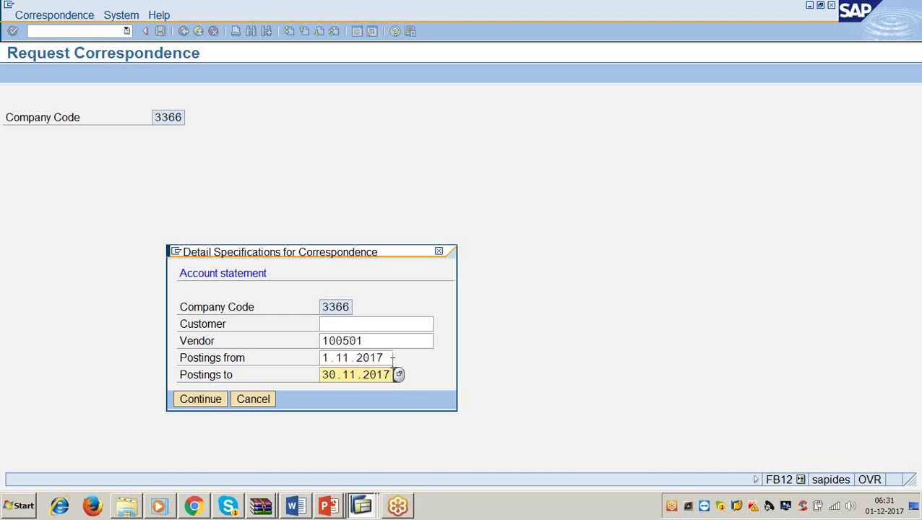
left_click(391, 358)
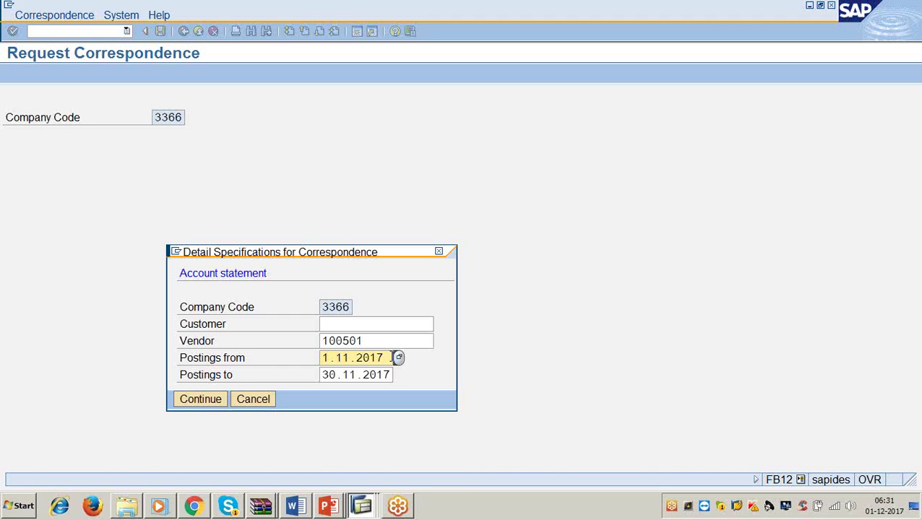
left_click(391, 375)
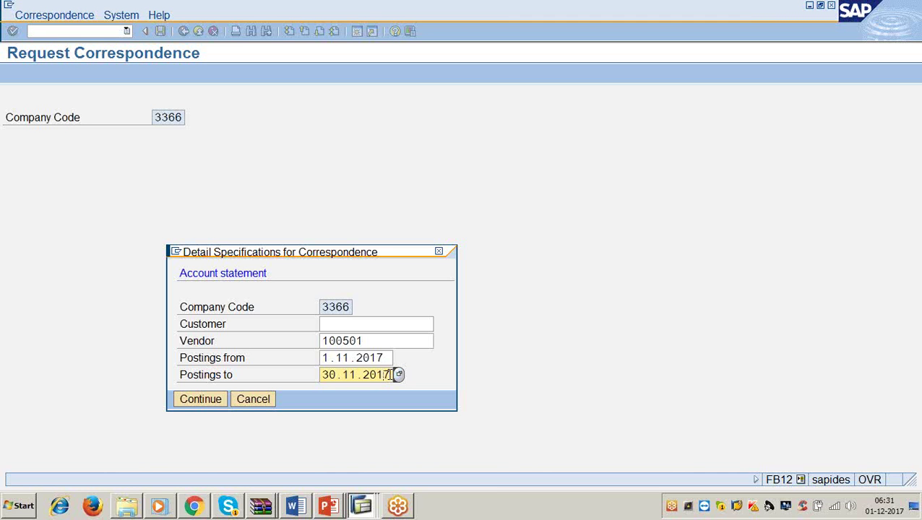
left_click(367, 326)
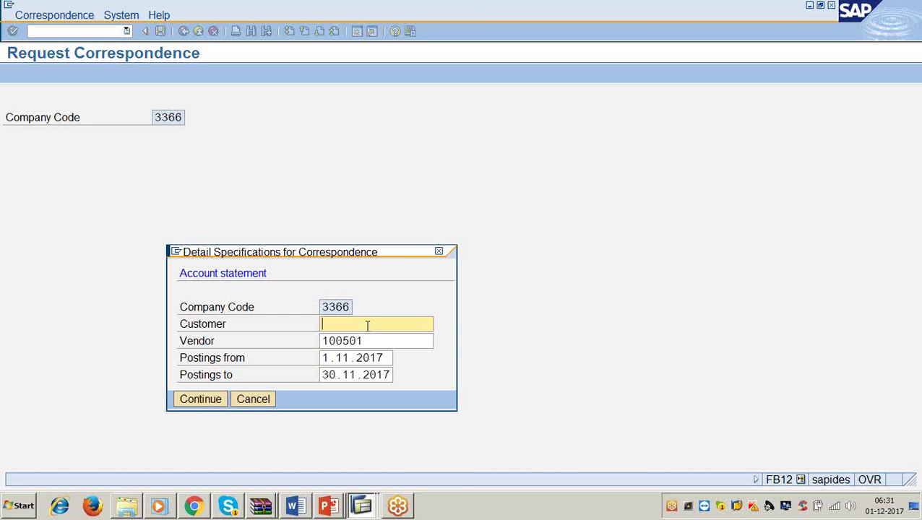
left_click(207, 399)
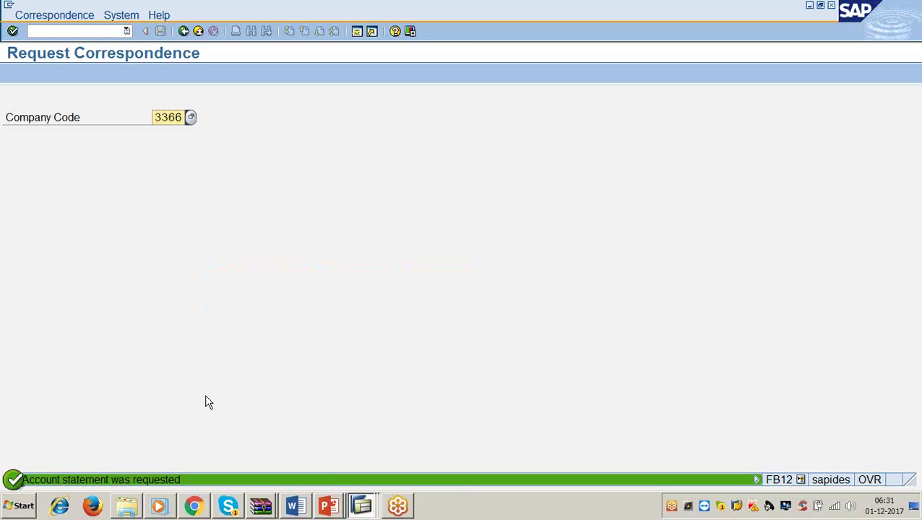
Read Step 3 of the Correspondence section in Word and open Maintain Correspondence Requests in SAP with transaction /nf.64.
left_click(298, 507)
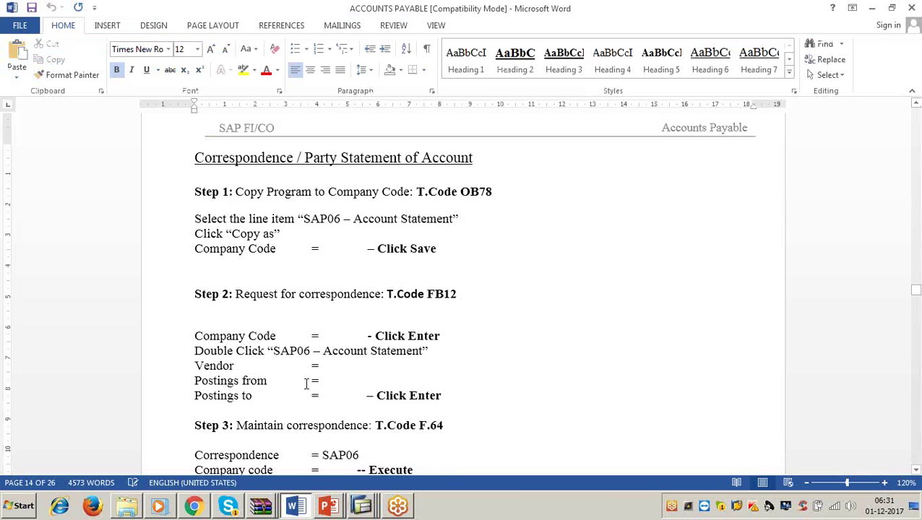
scroll(307, 384, "down", 4)
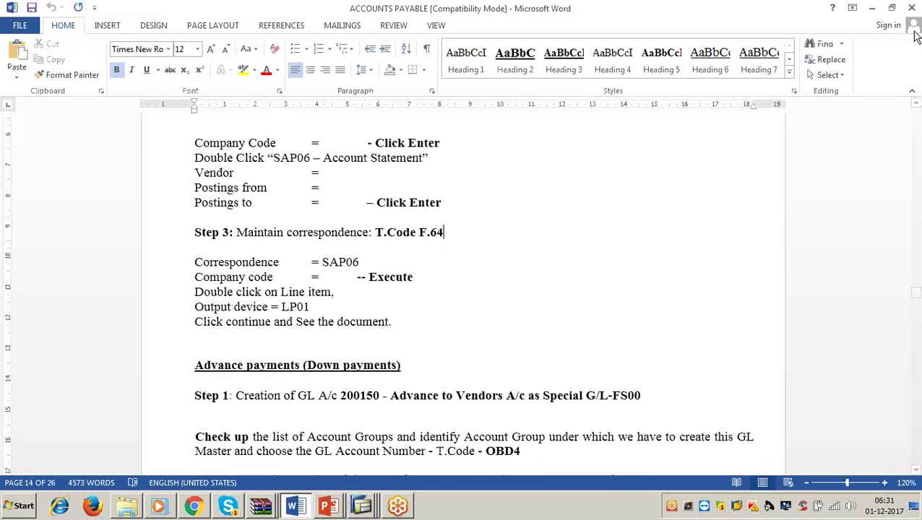
left_click(873, 7)
left_click(93, 31)
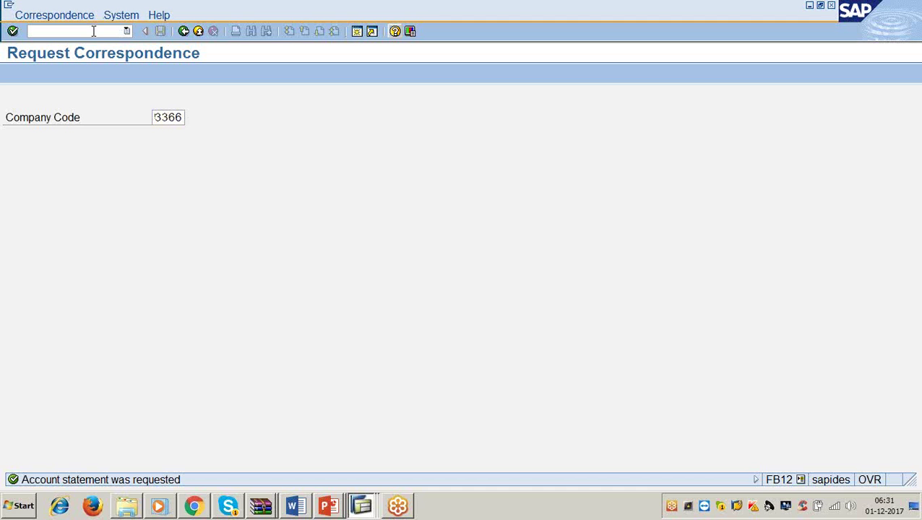
type("/nf.64")
key("Return")
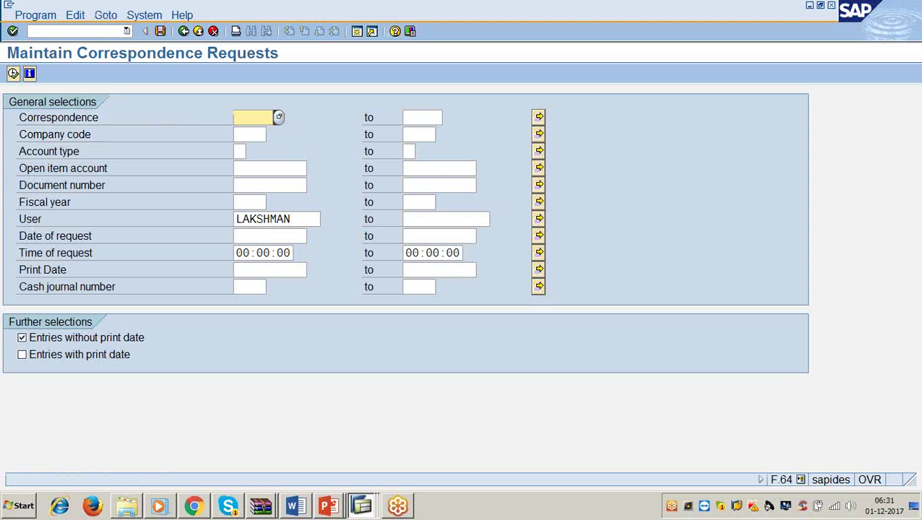
List the correspondence requests for correspondence type SAP06 and company code 3366.
type("sap06")
key("Tab")
key("Tab")
key("Tab")
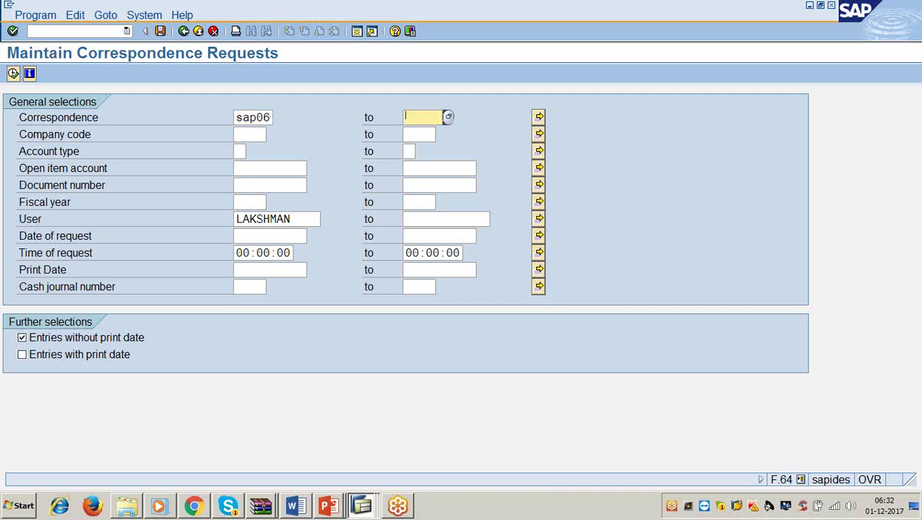
type("3366")
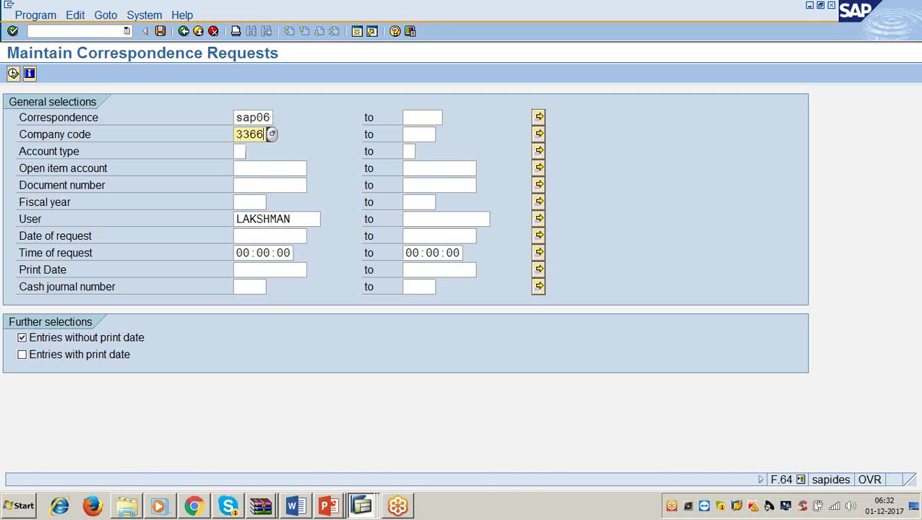
left_click(13, 74)
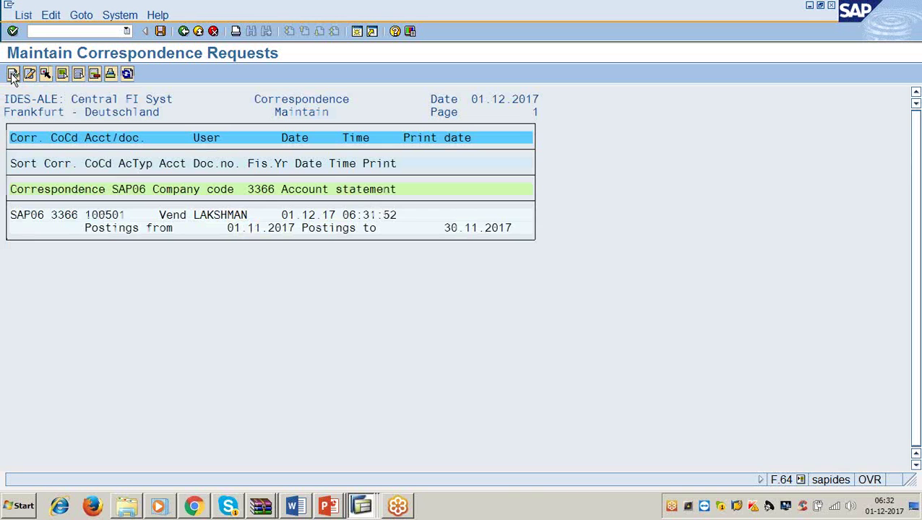
Open the vendor's account statement request, acknowledge the time information, and preview the statement on output device LP01.
left_click(99, 217)
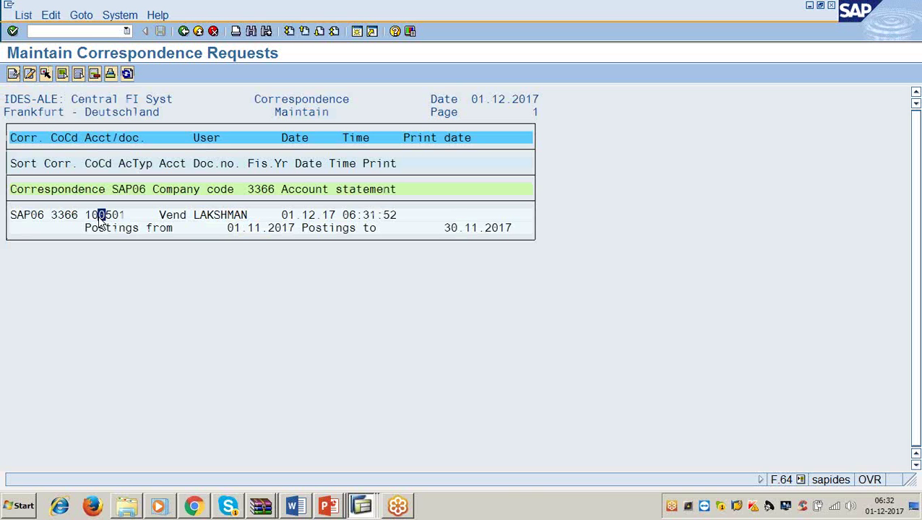
double_click(100, 217)
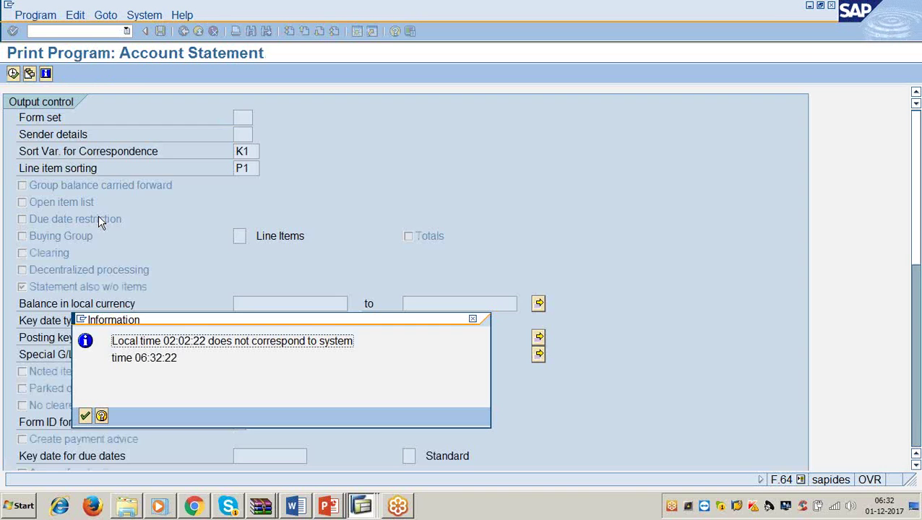
left_click(86, 416)
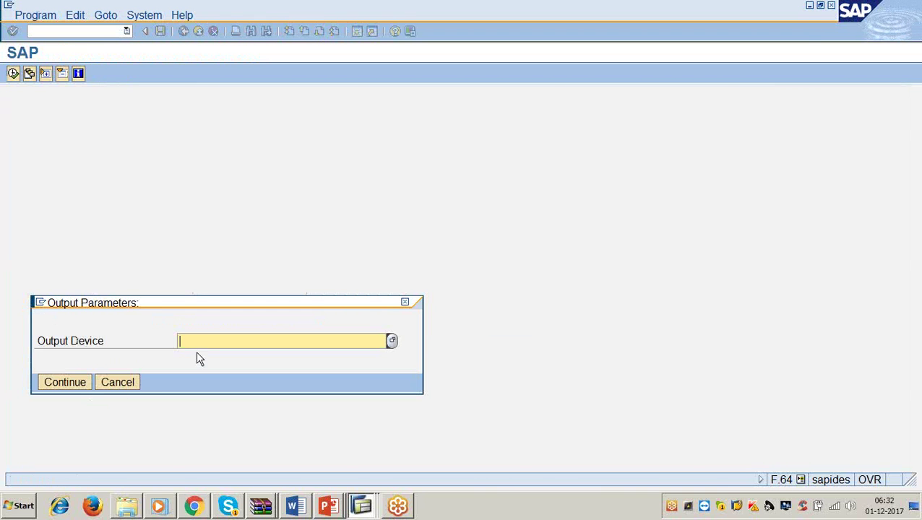
type("lp01")
key("Return")
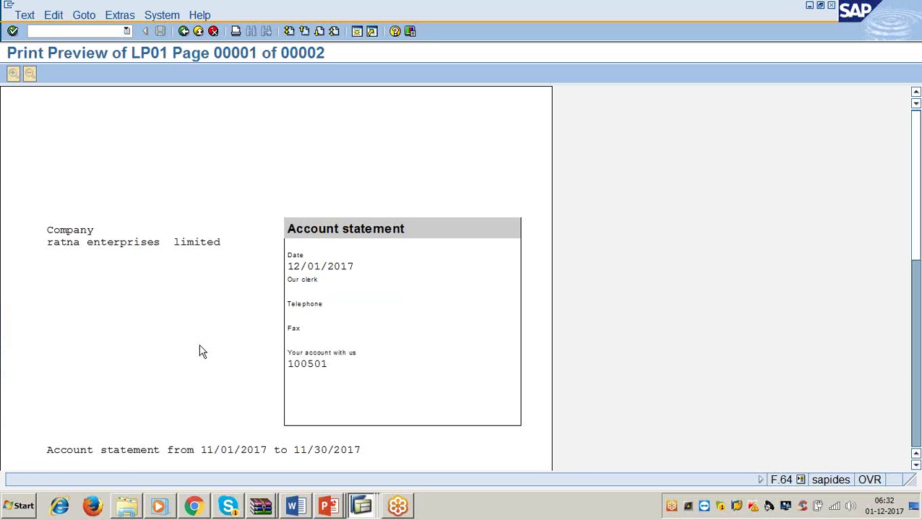
Examine the vendor account statement's date range, document entries, transaction types, amounts and clearing numbers in the print preview.
scroll(200, 350, "down", 1)
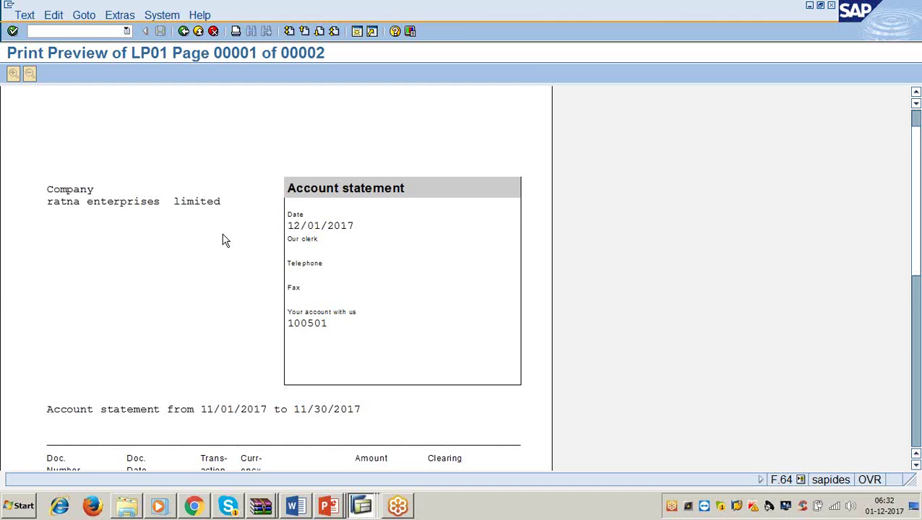
scroll(224, 242, "down", 2)
scroll(224, 244, "down", 3)
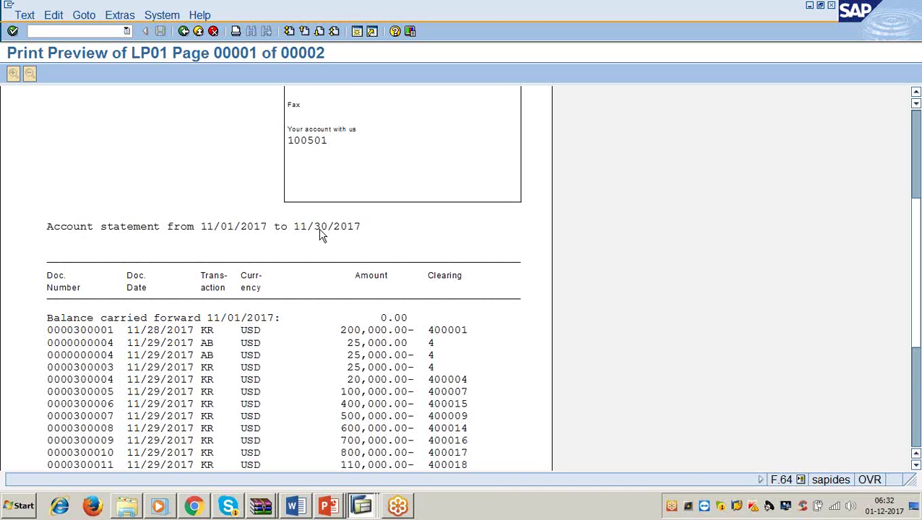
scroll(345, 239, "down", 2)
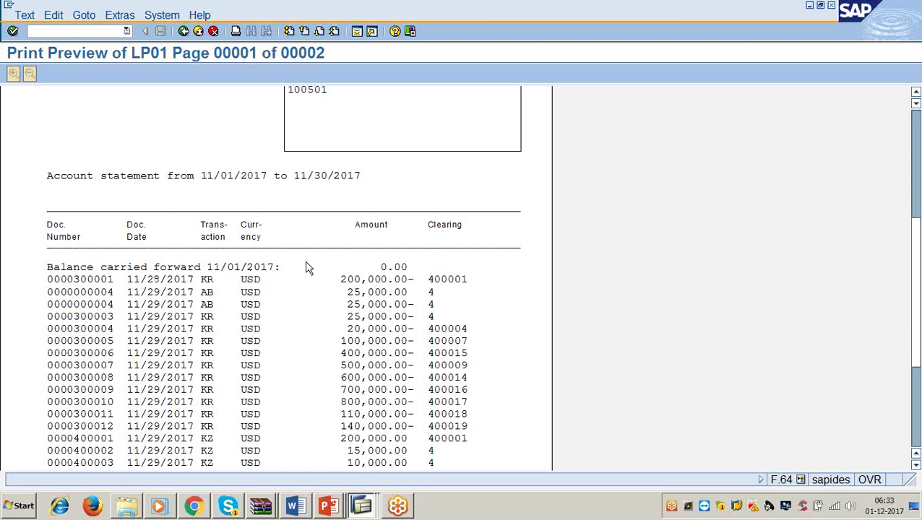
scroll(390, 275, "down", 2)
scroll(394, 277, "down", 4)
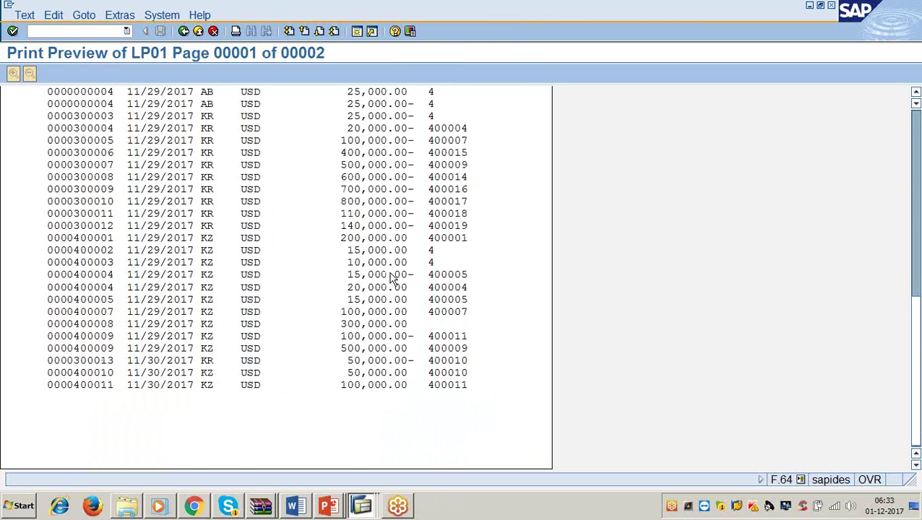
scroll(390, 279, "up", 4)
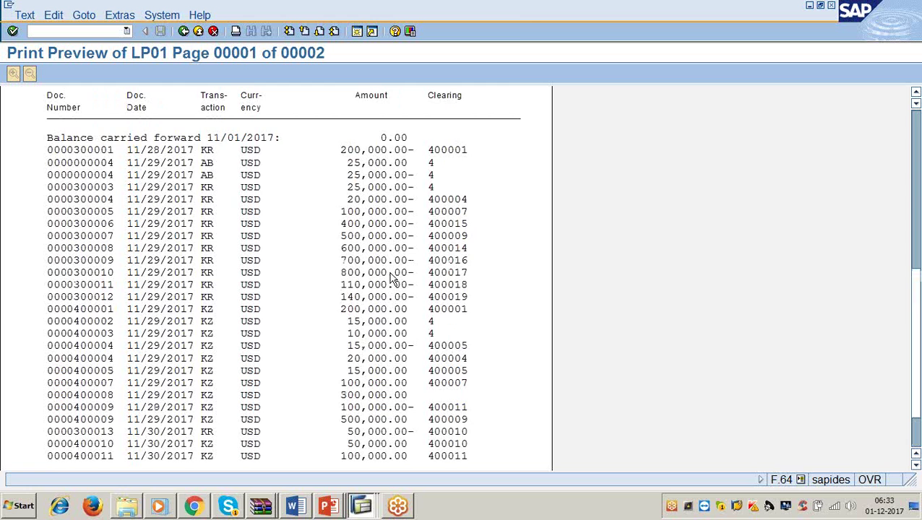
scroll(388, 282, "down", 2)
scroll(389, 282, "down", 2)
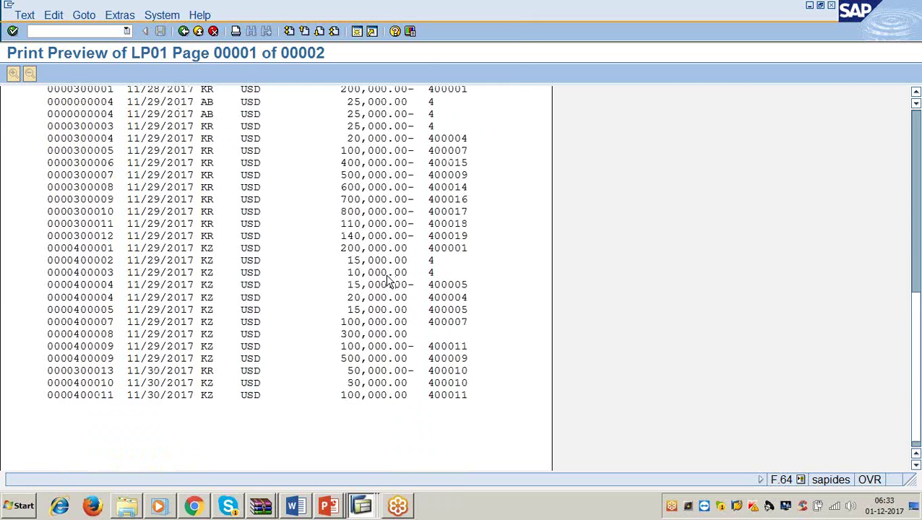
scroll(269, 322, "up", 2)
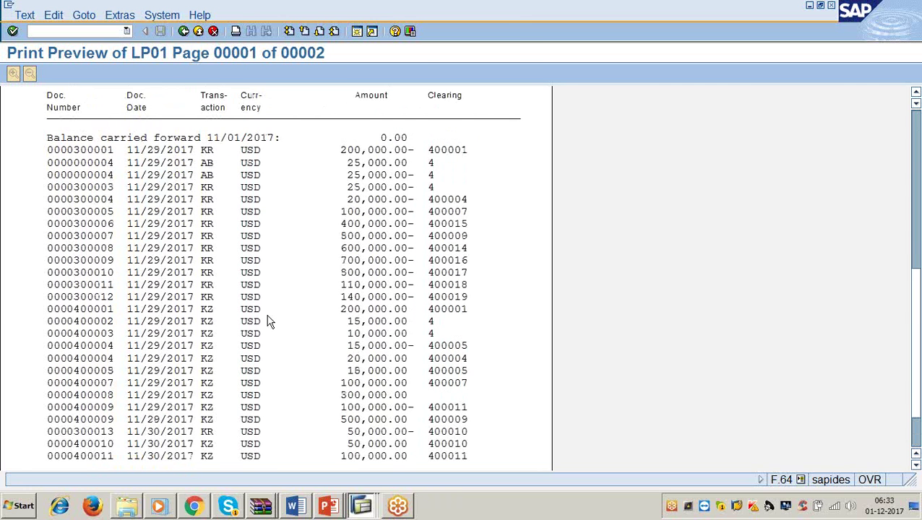
scroll(269, 322, "up", 2)
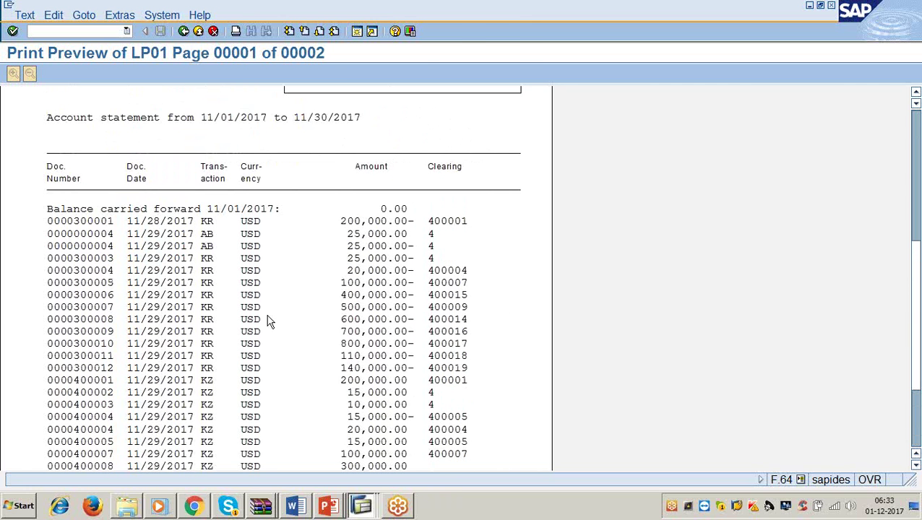
scroll(269, 322, "down", 4)
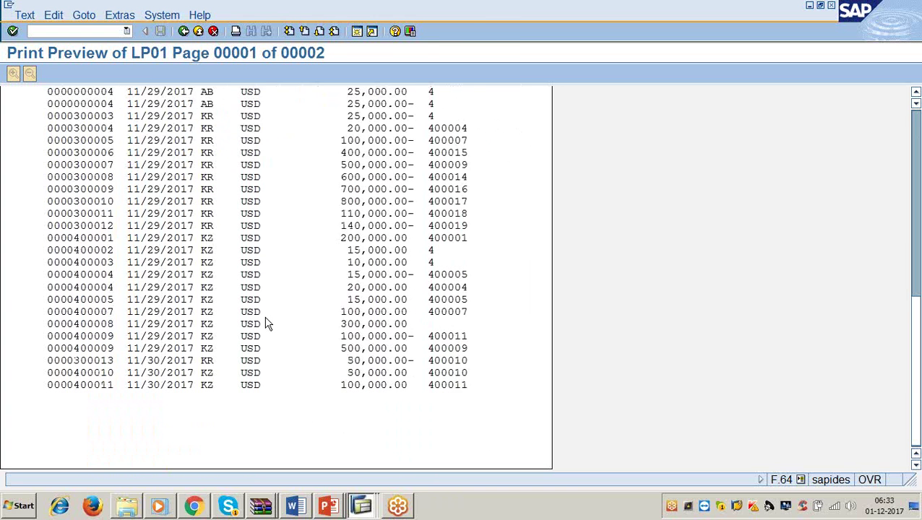
scroll(266, 323, "up", 3)
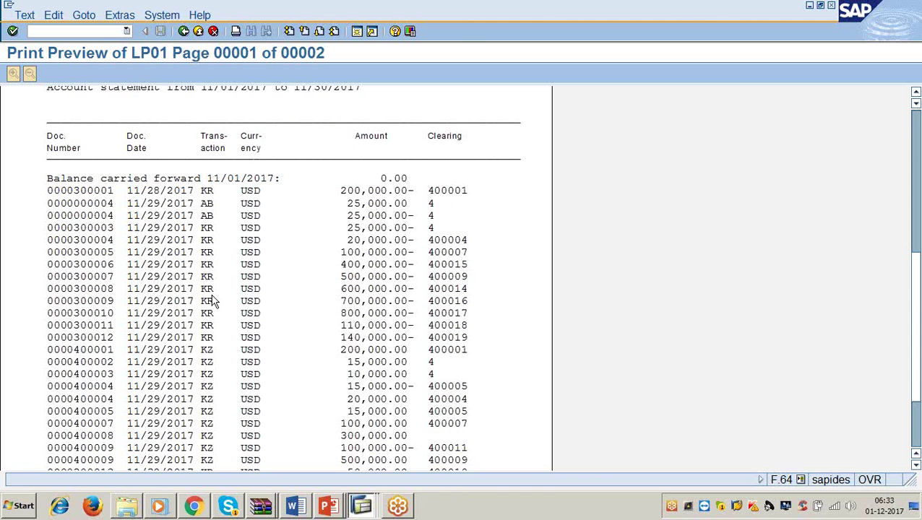
scroll(195, 406, "down", 1)
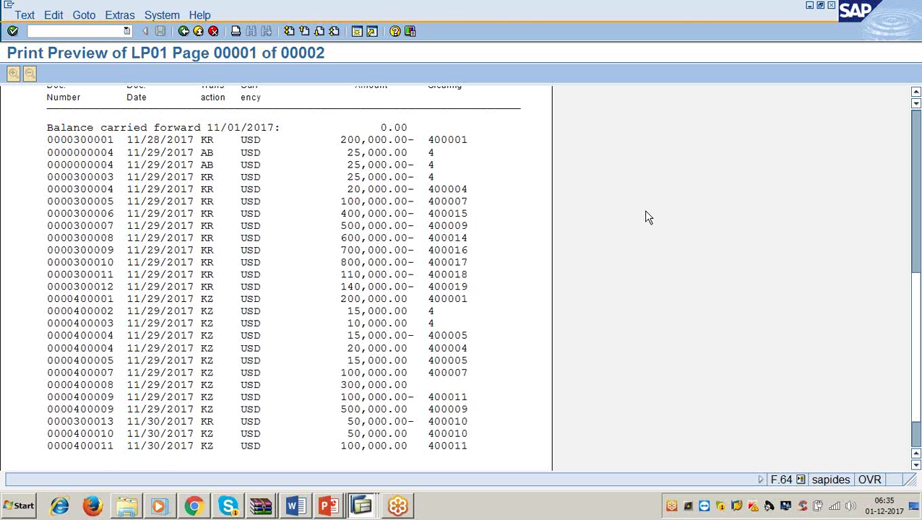
Run Vendor Line Item Display with transaction /nfbl1n for the vendor's account number and company code 3366, showing open items at 01.12.2017.
left_click(104, 31)
type("/nfbl1n")
key("Return")
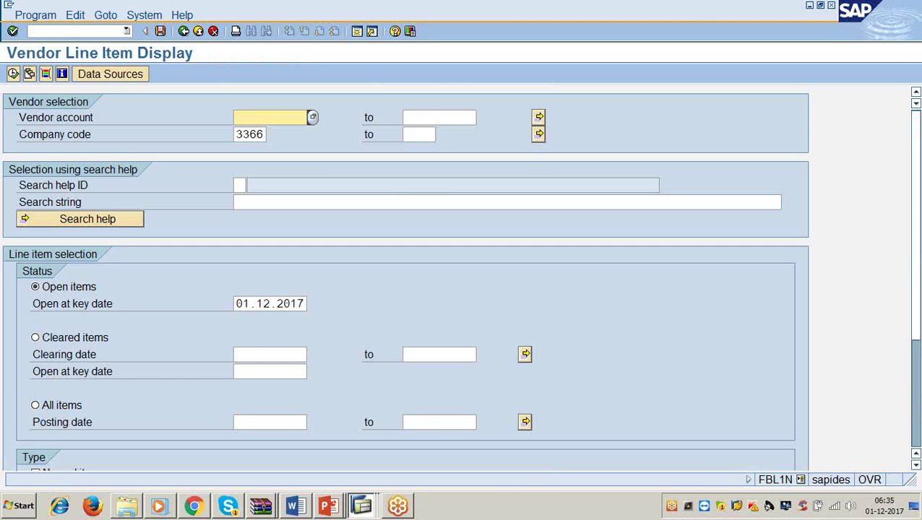
type("100501")
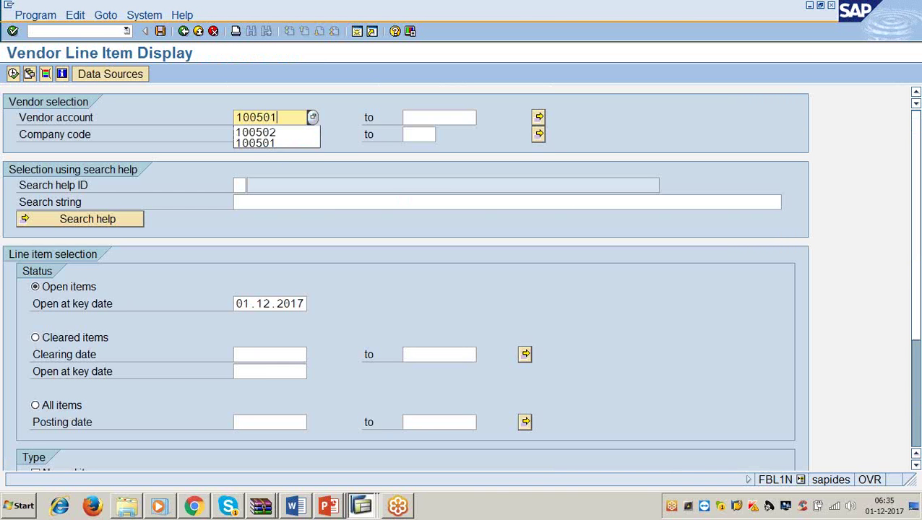
left_click(13, 74)
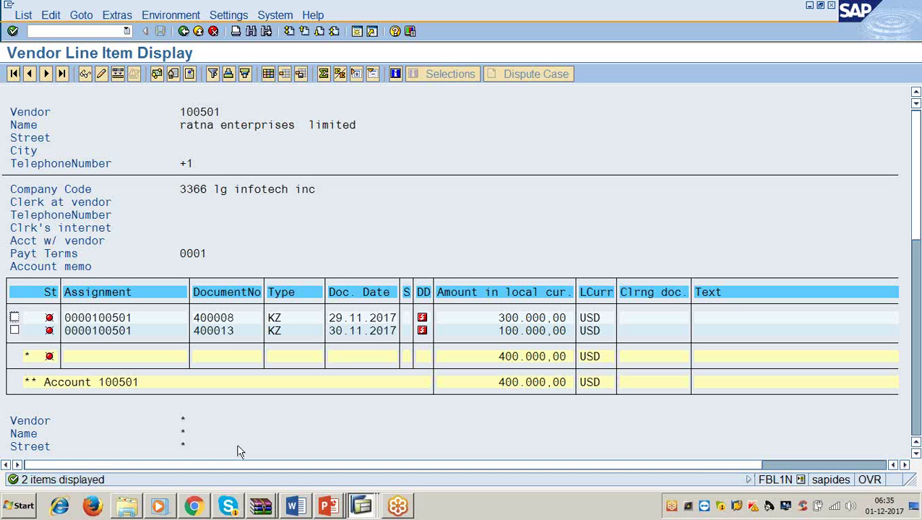
Inspect the 29.11.2017 outgoing payment's line item details and return to the list to review both open payment amounts.
double_click(336, 318)
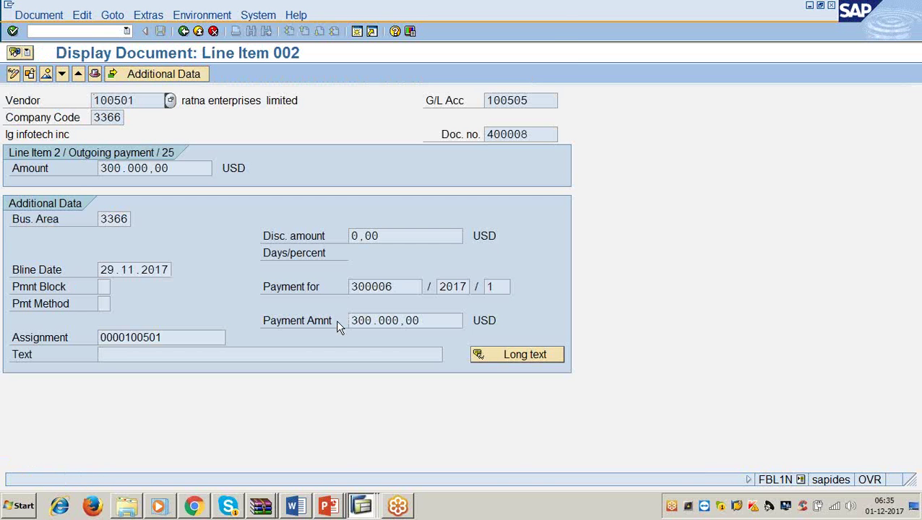
left_click(185, 31)
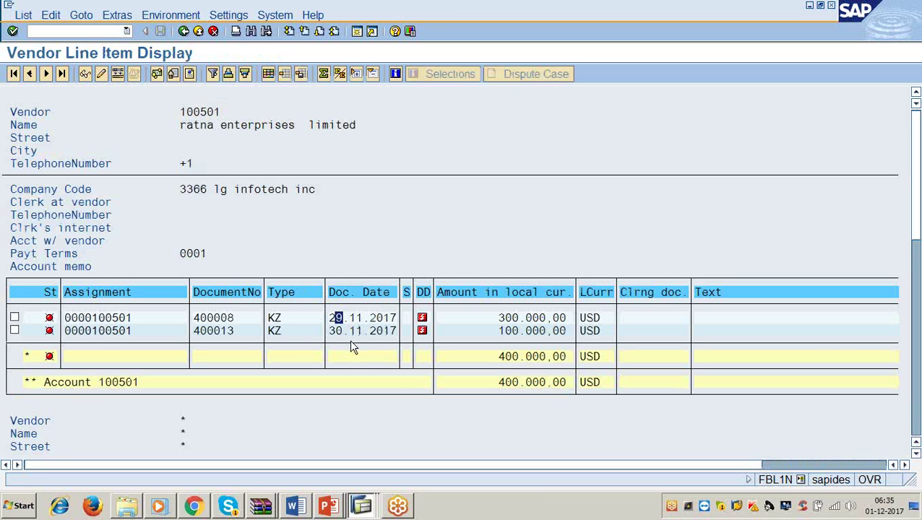
left_click(506, 330)
left_click(508, 319)
left_click(509, 330)
left_click(473, 242)
Open Enter Vendor Invoice with transaction /nf-43 and set the document date to 1.12.2017.
left_click(93, 33)
type("/nf-43")
key("Return")
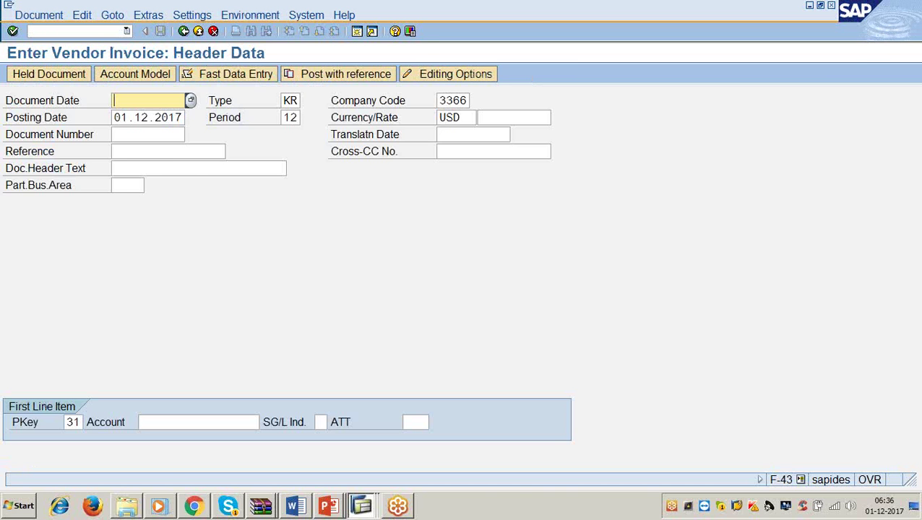
type("1.1.")
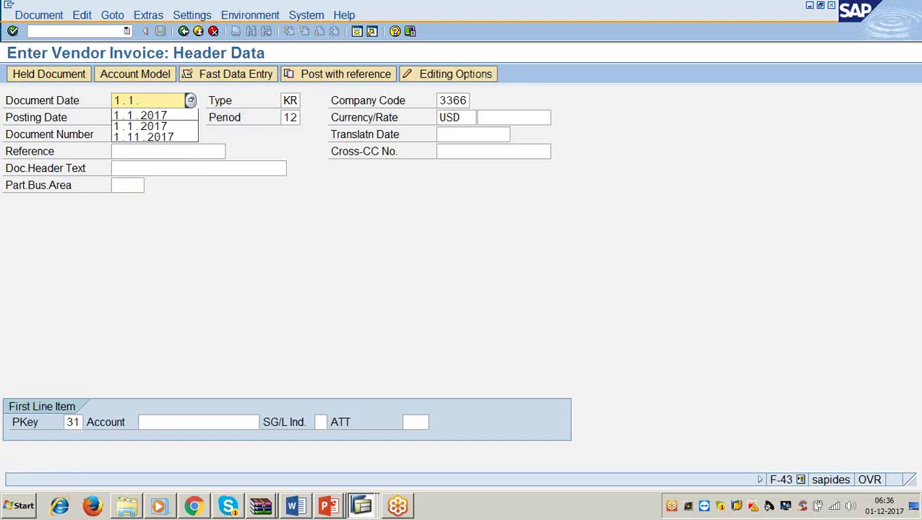
key("BackSpace")
type("2.2")
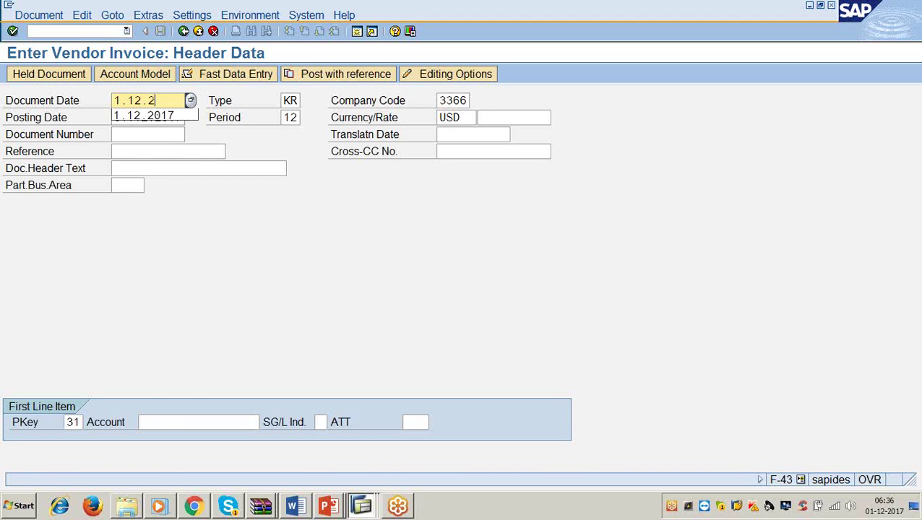
type("017")
Enter the vendor's account number for the first line item with posting key 31 and proceed to the vendor item.
key("Tab")
key("Tab")
key("Tab")
key("Tab")
key("Tab")
key("Tab")
key("Tab")
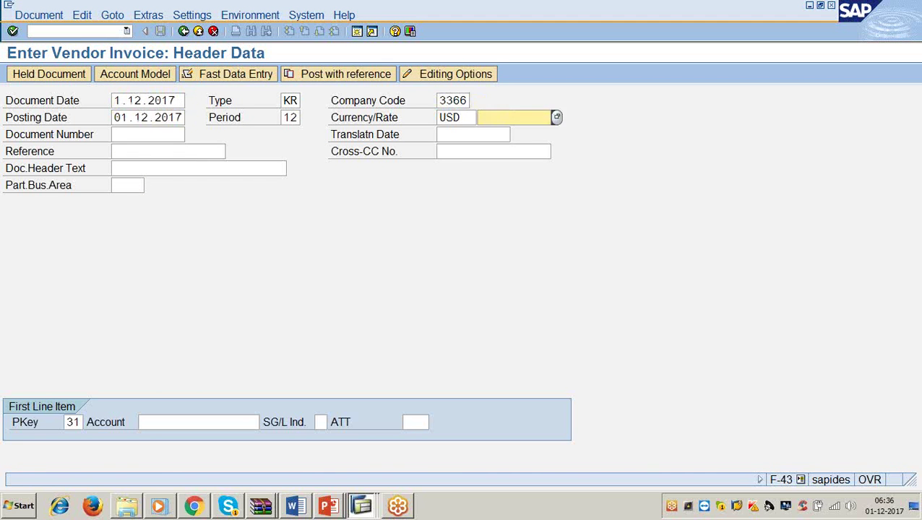
key("Tab")
key("Tab")
left_click(262, 422)
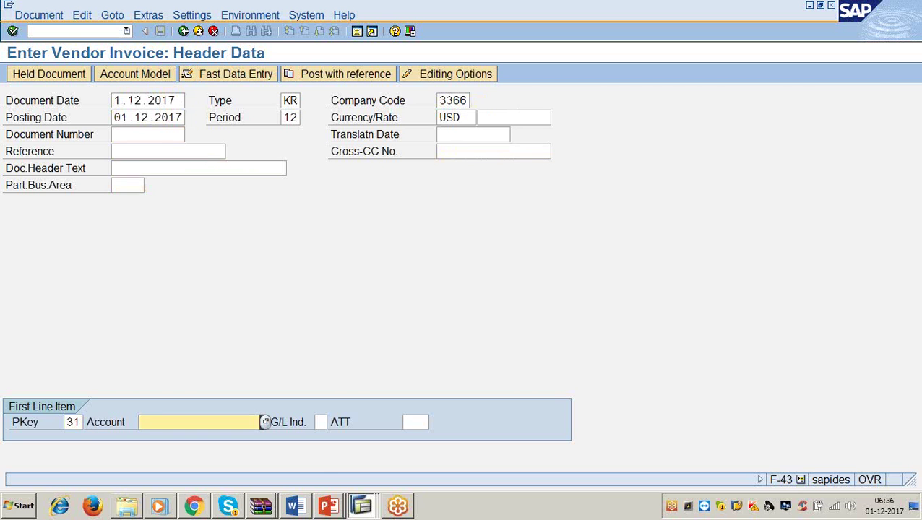
type("100501")
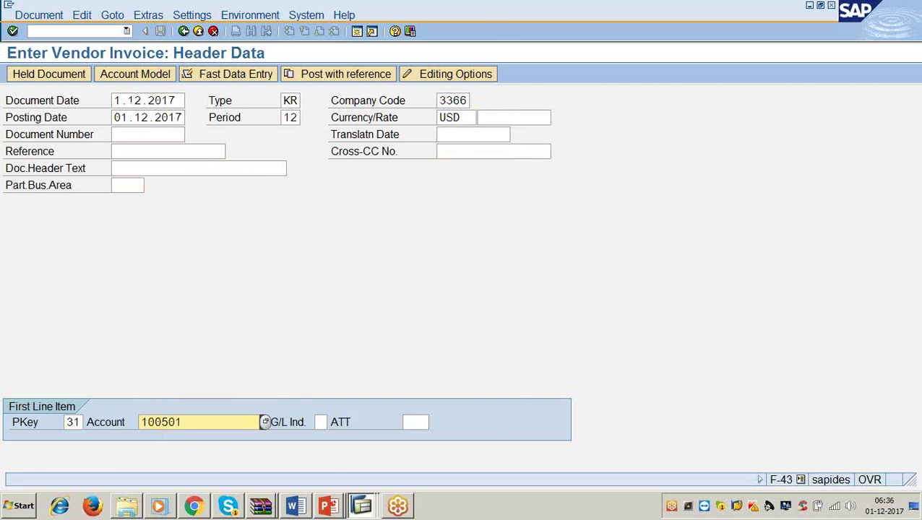
key("Return")
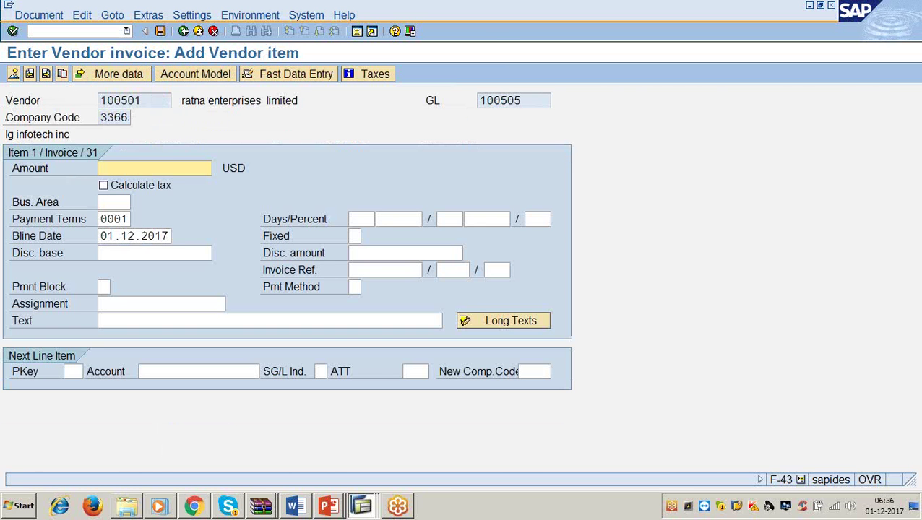
Set the vendor item's amount to 400000 USD and its business area to 3366.
type("40000")
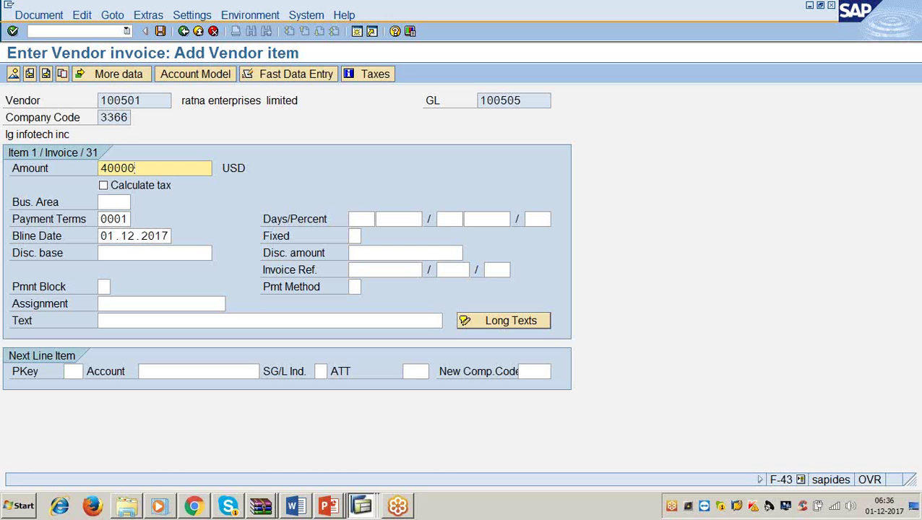
type("0")
left_click(109, 202)
type("3366")
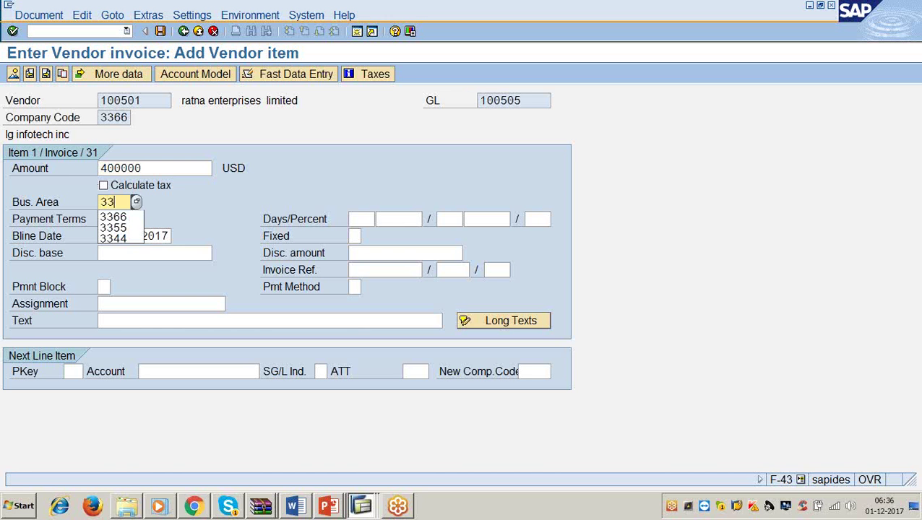
Enter "being good urchasec" as the vendor item's text.
key("Tab")
key("Tab")
key("Tab")
key("Tab")
key("Tab")
key("Tab")
key("Tab")
key("Tab")
key("Tab")
key("Tab")
key("Tab")
key("Tab")
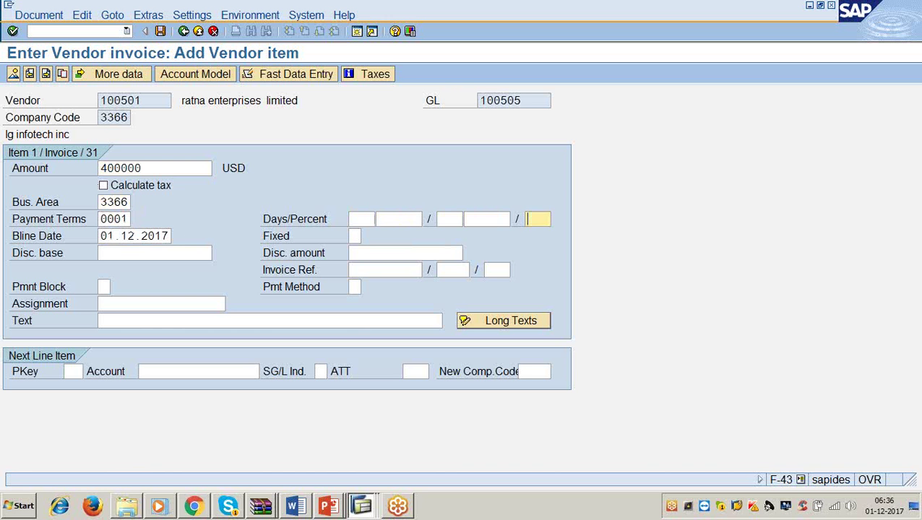
key("Tab")
key("Tab")
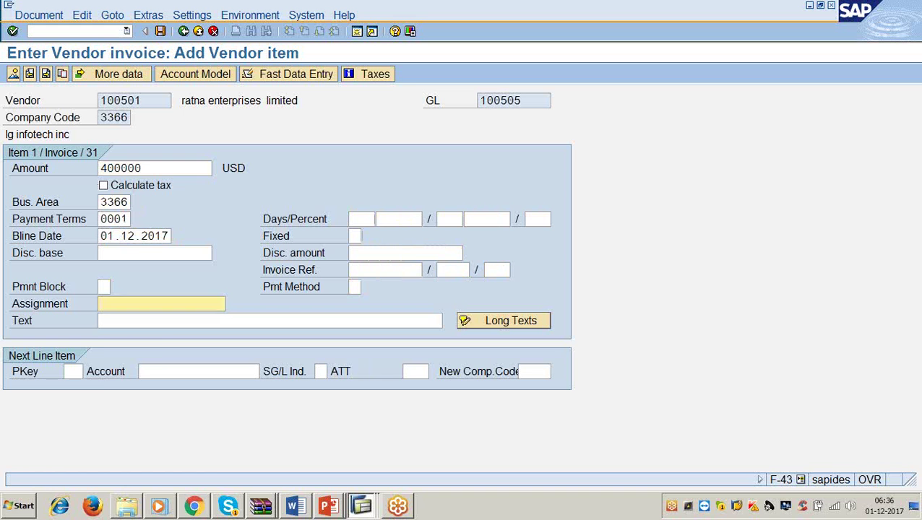
type("being")
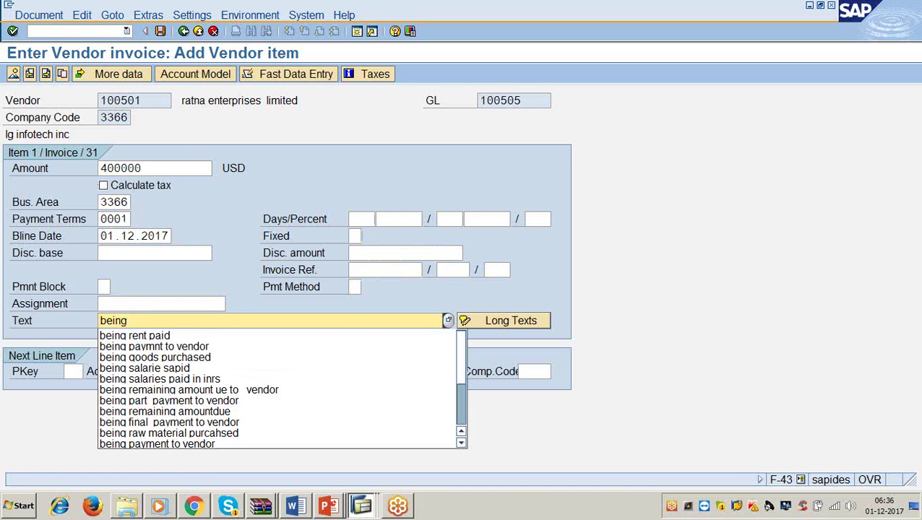
type(" good  urchasec")
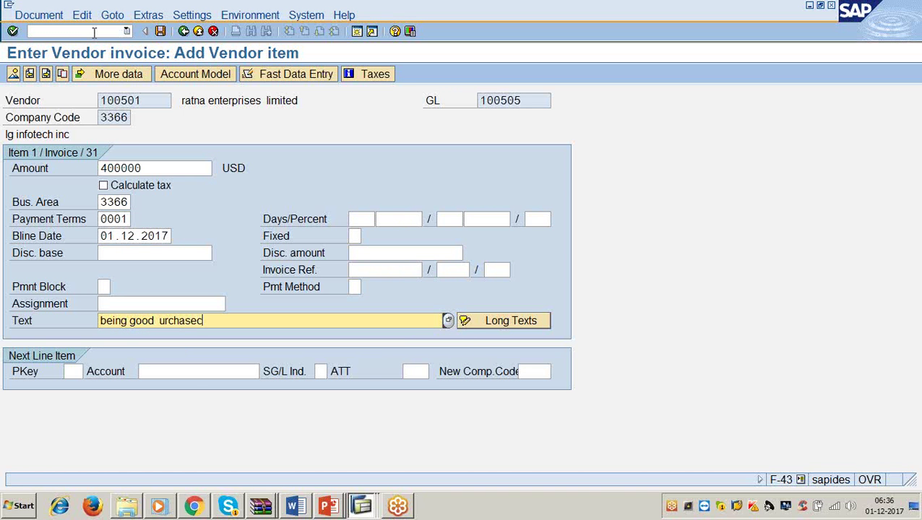
key("Tab")
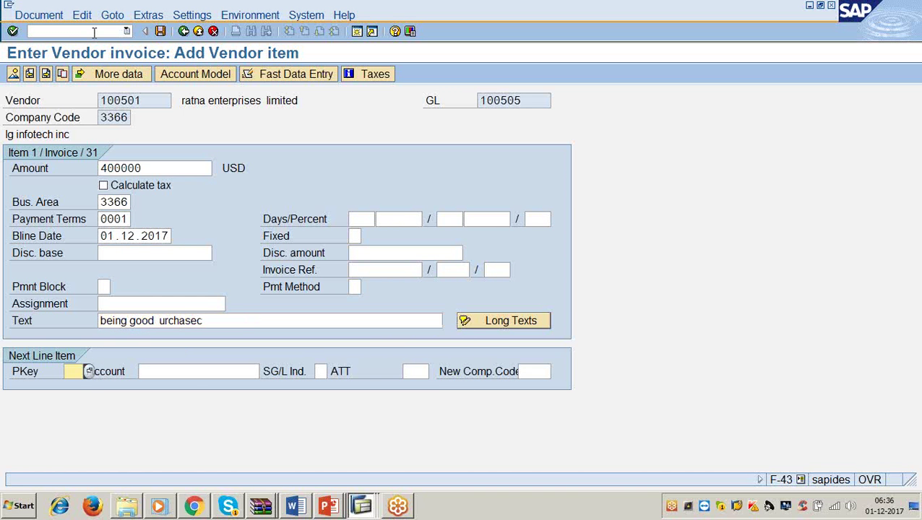
Add a next line item with posting key 40 for the inventory of raw material G/L account.
type("40")
key("Tab")
type("200120")
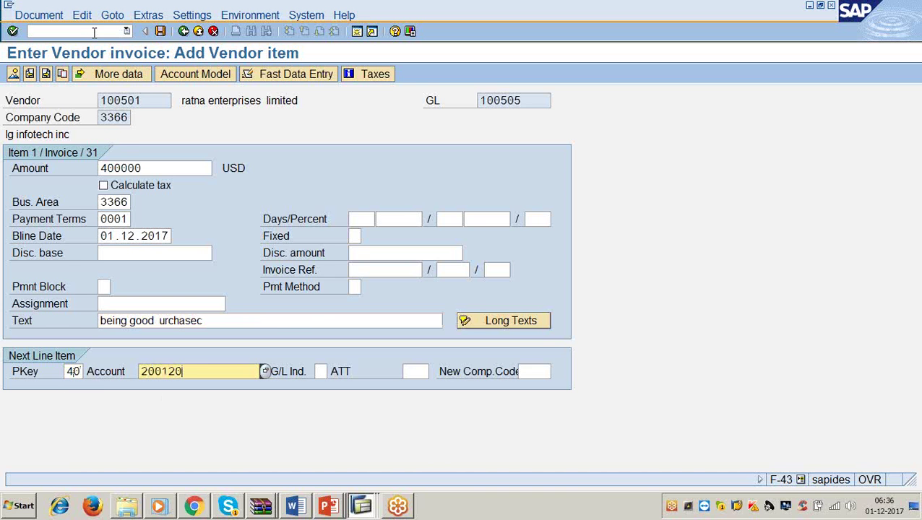
key("Return")
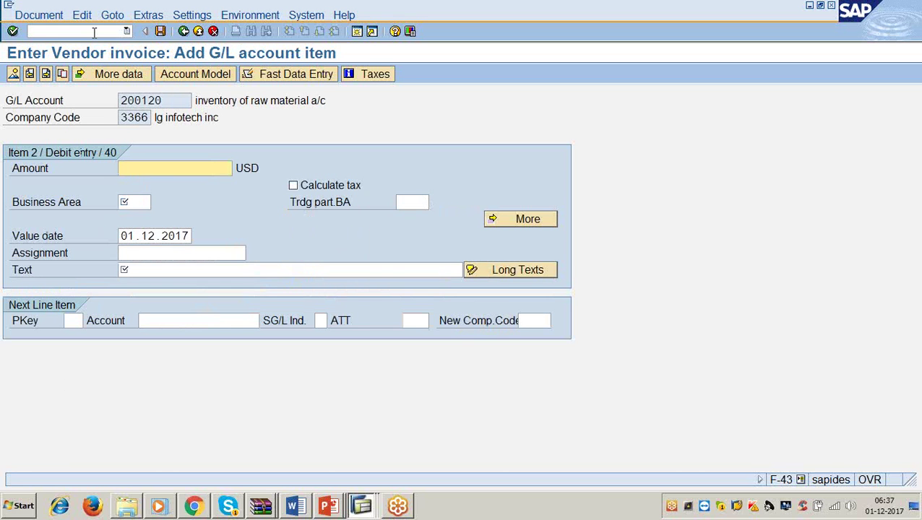
Complete the G/L debit item with amount * and business area 3366, and post the vendor invoice.
type("*")
key("Tab")
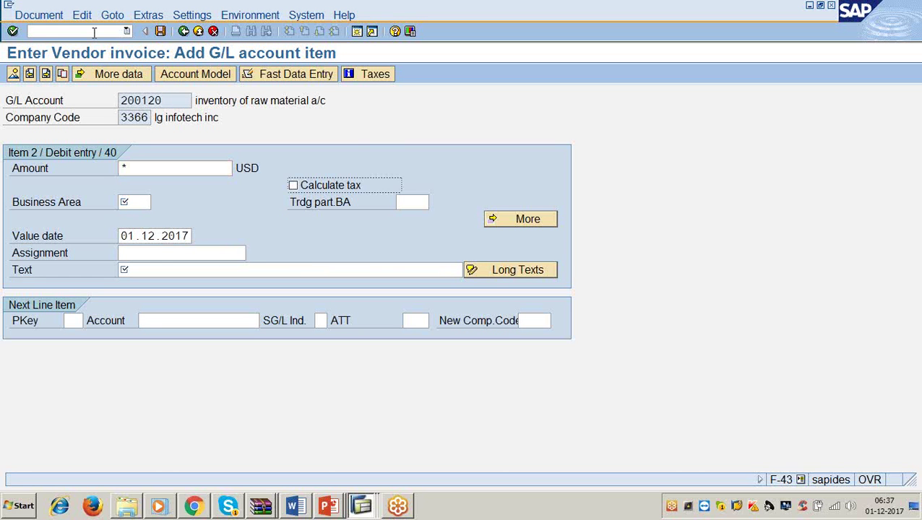
key("Tab")
type("3366")
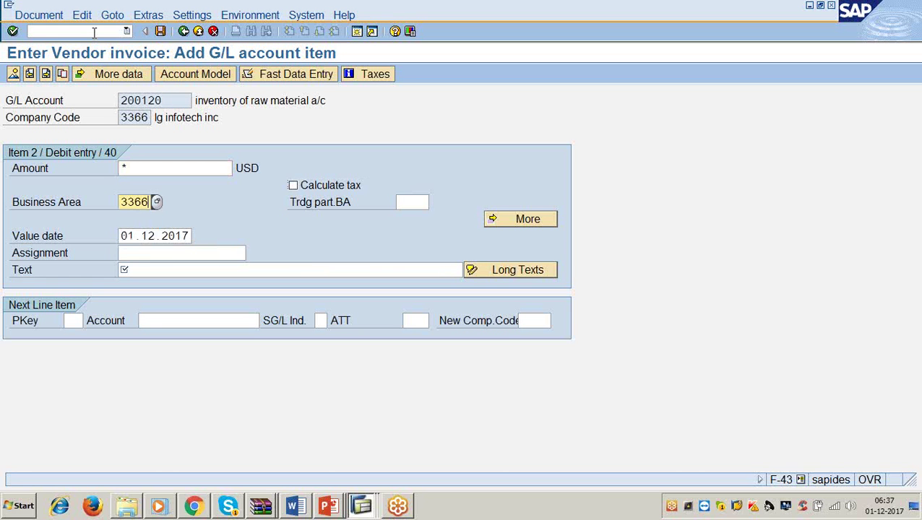
key("Tab")
key("Tab")
key("Tab")
key("Tab")
key("Tab")
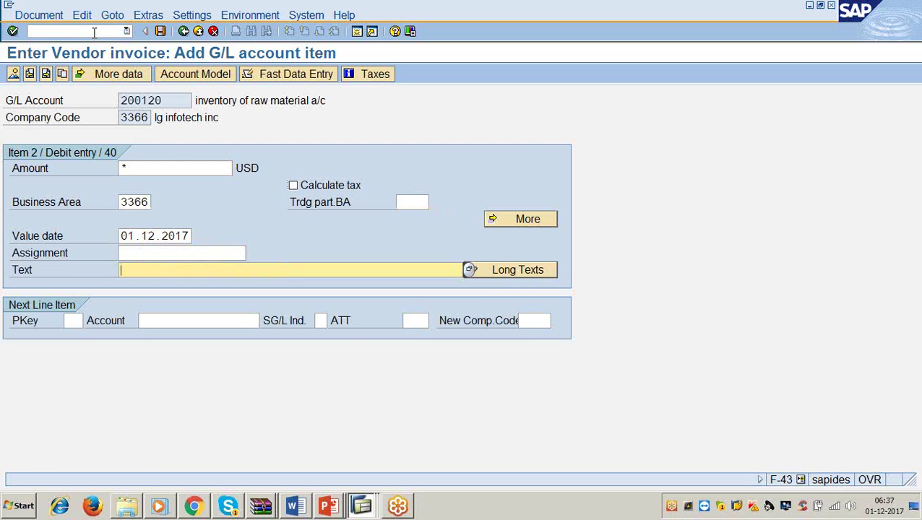
key("BackSpace")
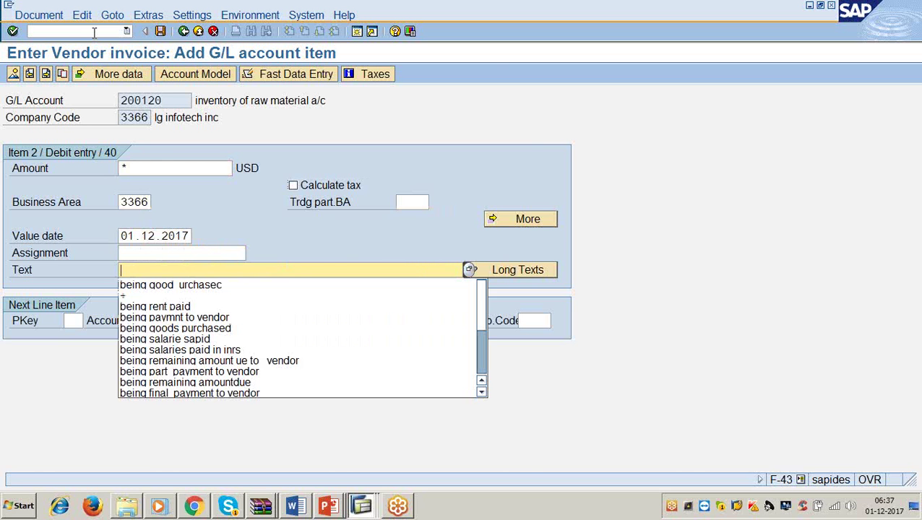
key("ctrl+s")
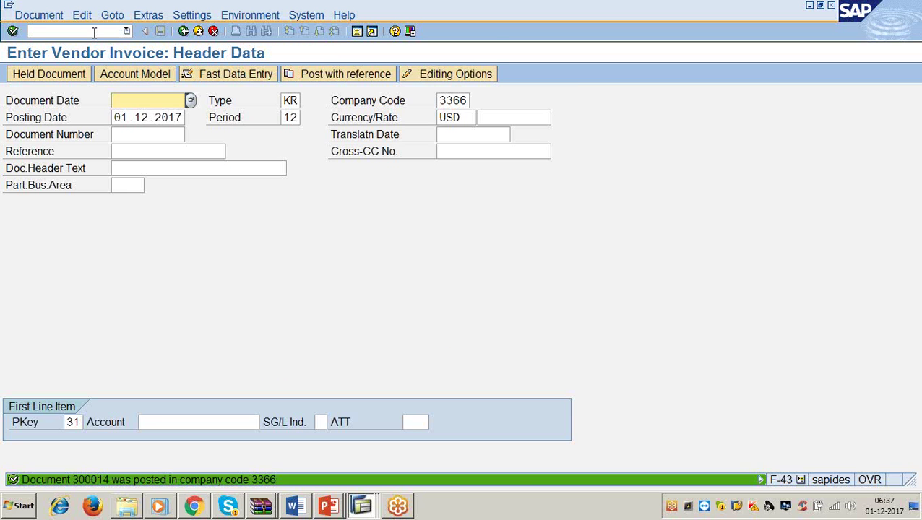
List the vendor's open items again with transaction /nfbl1n to check the new invoice against the payments.
left_click(94, 33)
type("/nfbl1n")
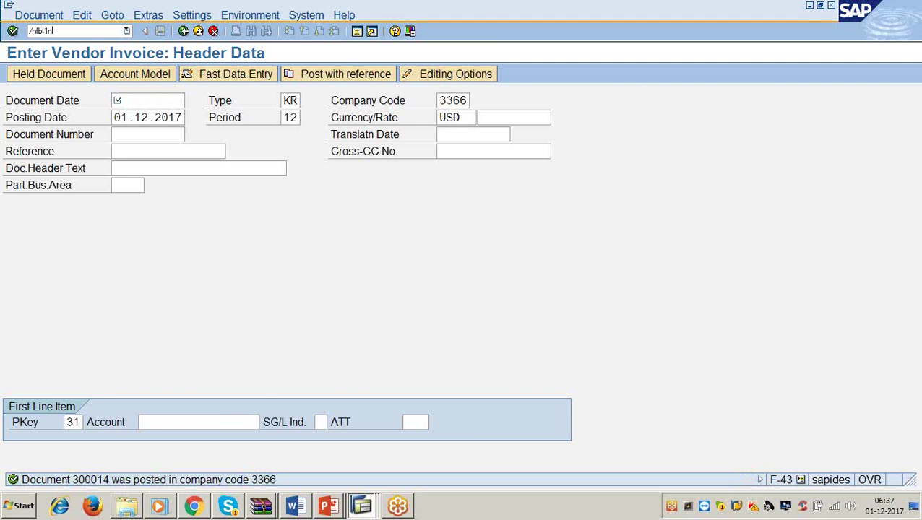
key("Return")
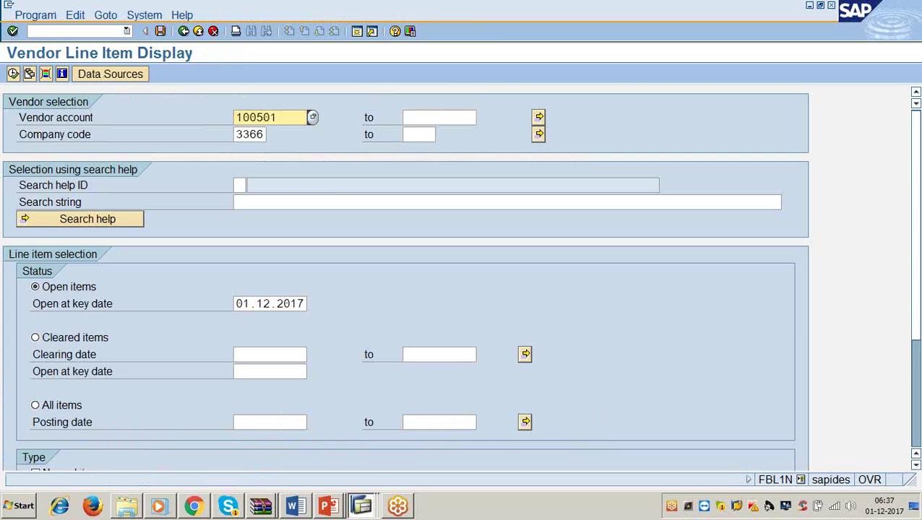
left_click(13, 74)
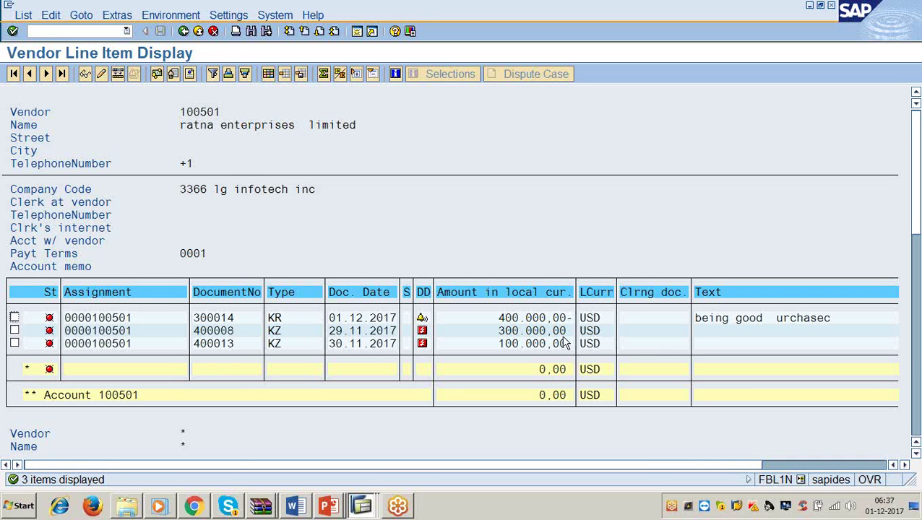
Open Clear Vendor with transaction /nf-44, enter the vendor's account number, and process its open items.
left_click(94, 29)
type("/nf-44")
key("Return")
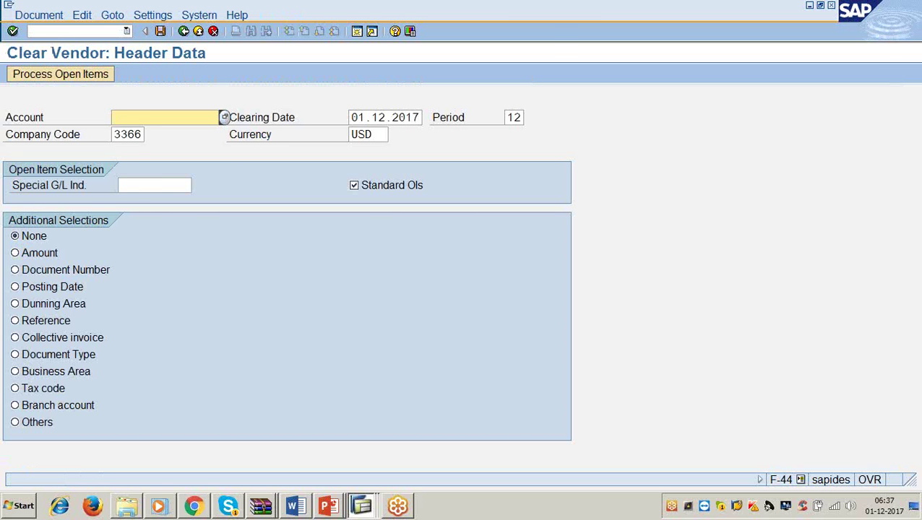
type("100501")
left_click(89, 71)
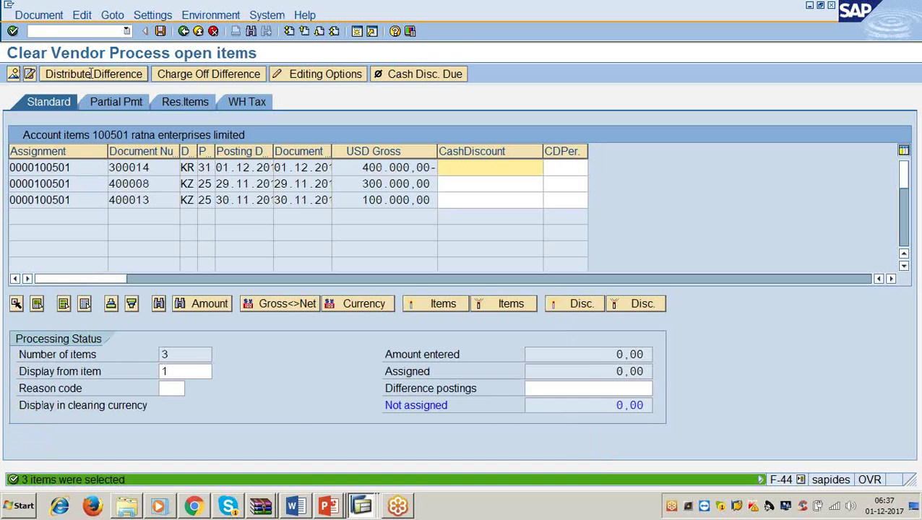
Assign the 400.000,00- invoice with the 300.000,00 and 100.000,00 payments and post the clearing document.
double_click(358, 200)
double_click(359, 167)
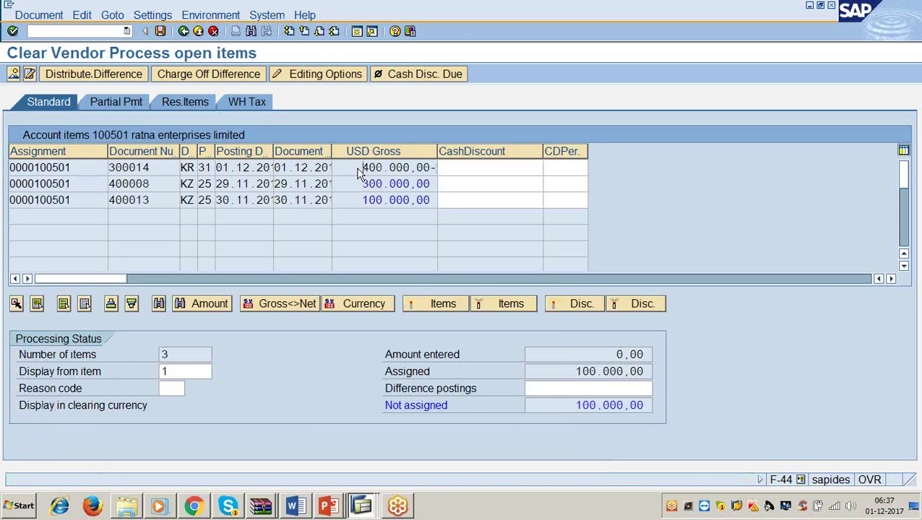
left_click(161, 31)
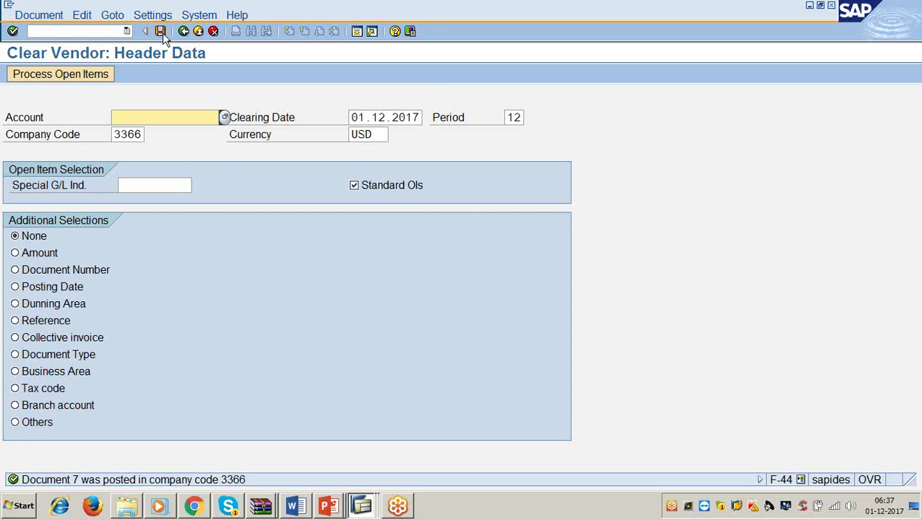
Run the vendor line item display for open items in company code 3366 with transaction /nfbl1n to check the clearing.
left_click(85, 34)
type("fbl1n")
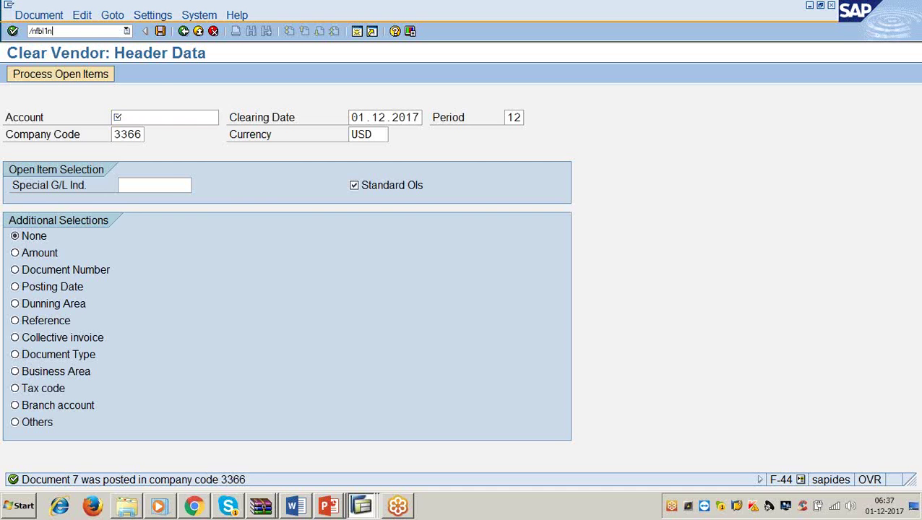
key("Return")
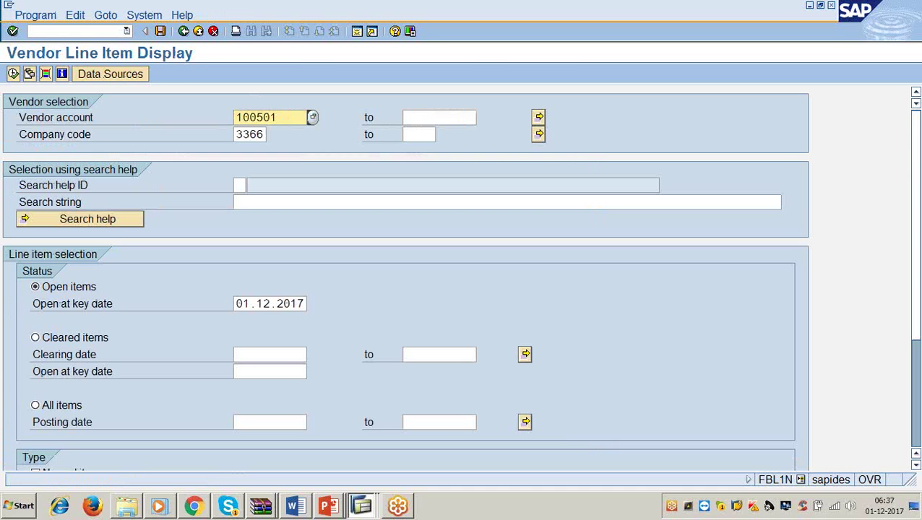
left_click(13, 74)
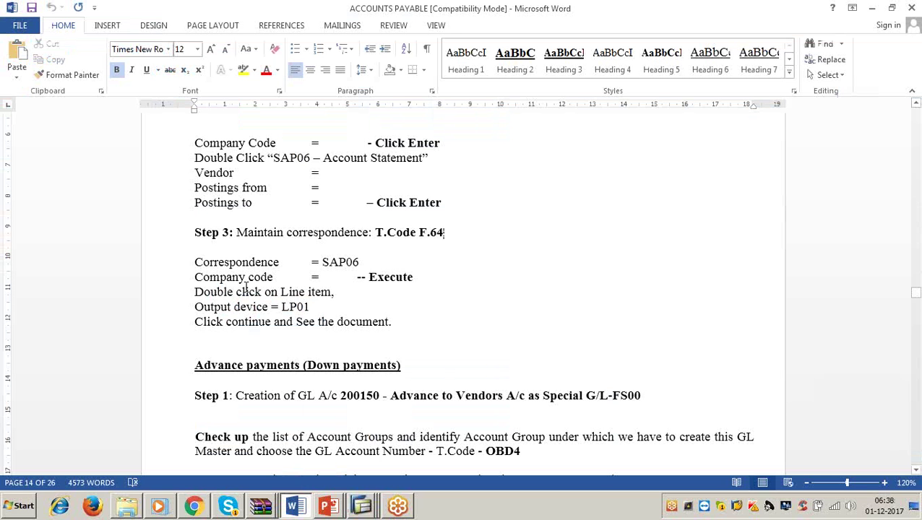
Review the Advance payments (Down payments) section in the ACCOUNTS PAYABLE Word document, from Step 1 to the Control Data instructions.
left_click(410, 368)
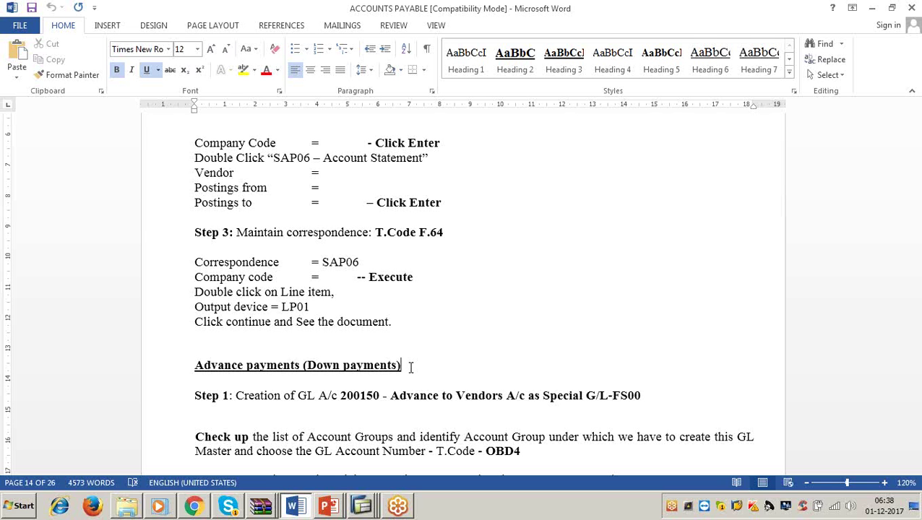
scroll(407, 304, "down", 3)
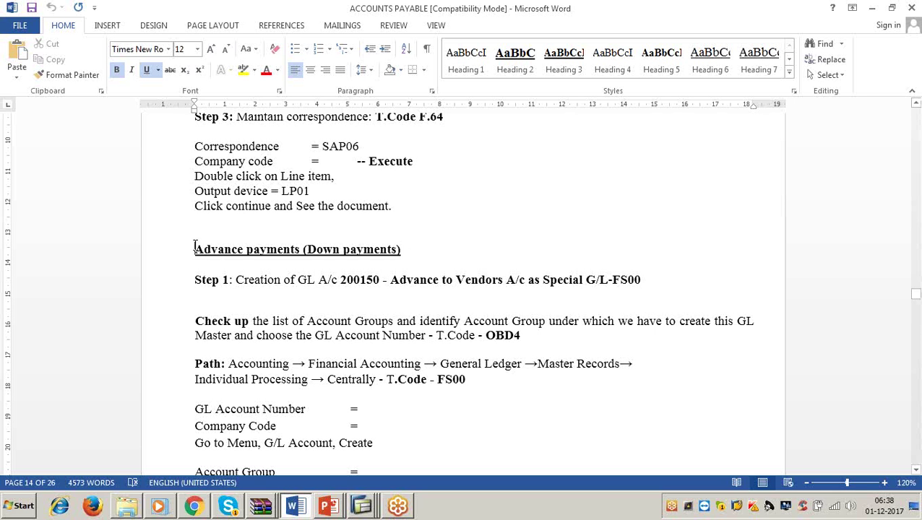
left_click_drag(196, 249, 471, 402)
left_click_drag(506, 374, 510, 373)
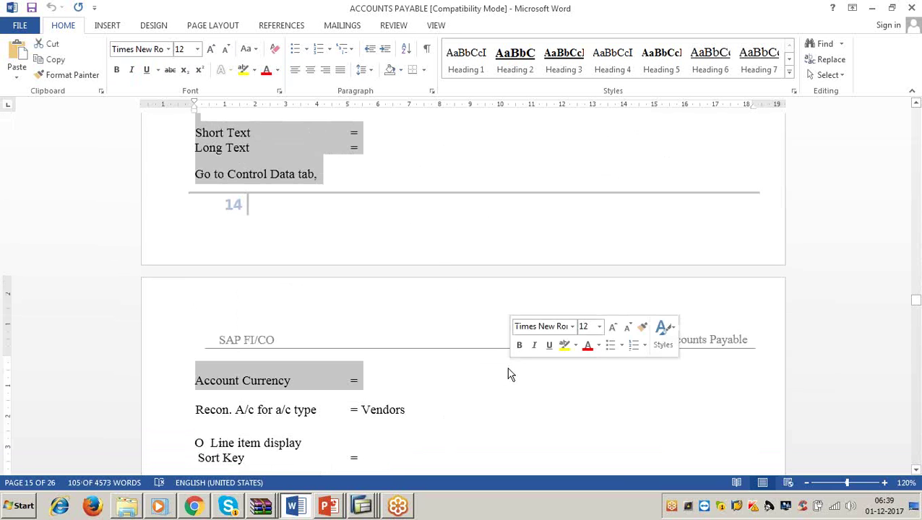
left_click(434, 240)
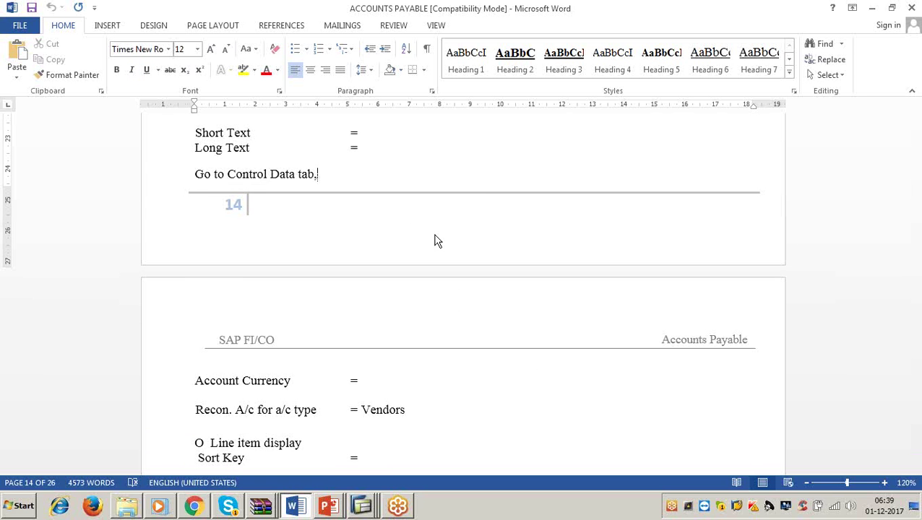
scroll(434, 240, "up", 5)
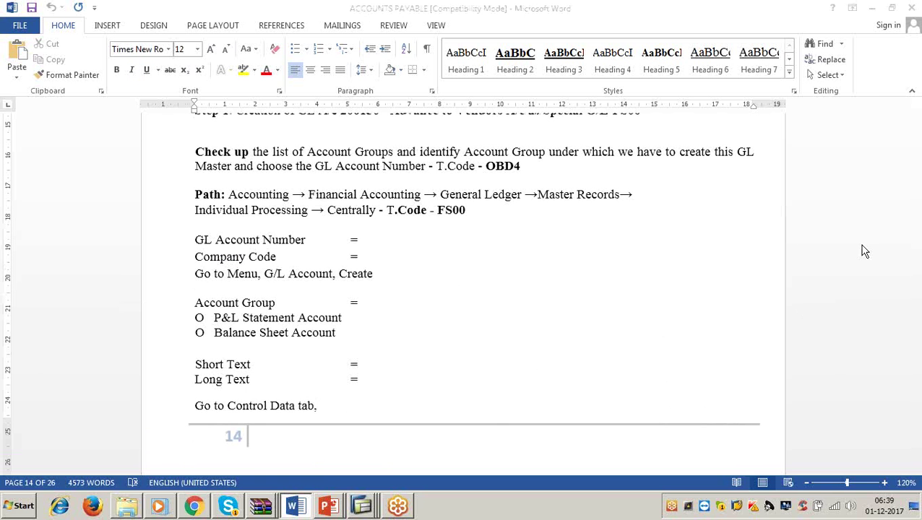
left_click(491, 420)
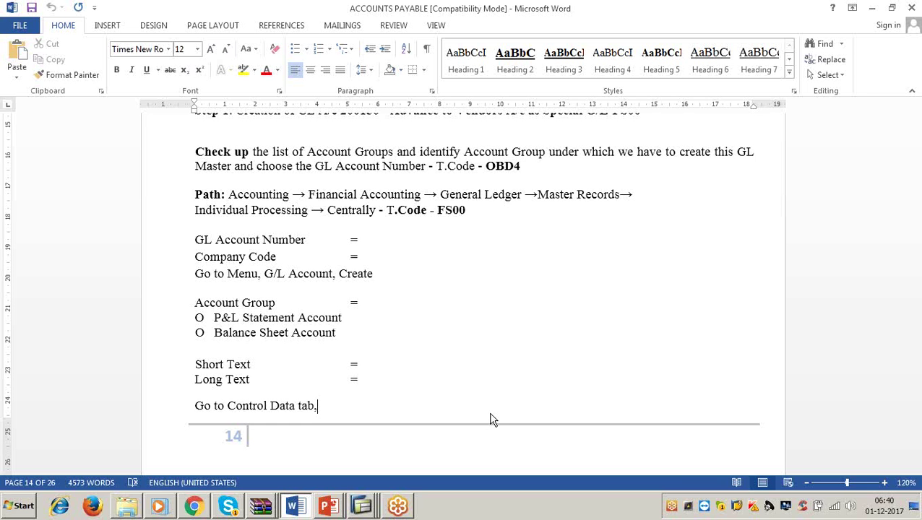
Switch back to SAP and open the house bank's bank account details for company code 3366 with transaction /nfi12.
left_click(872, 8)
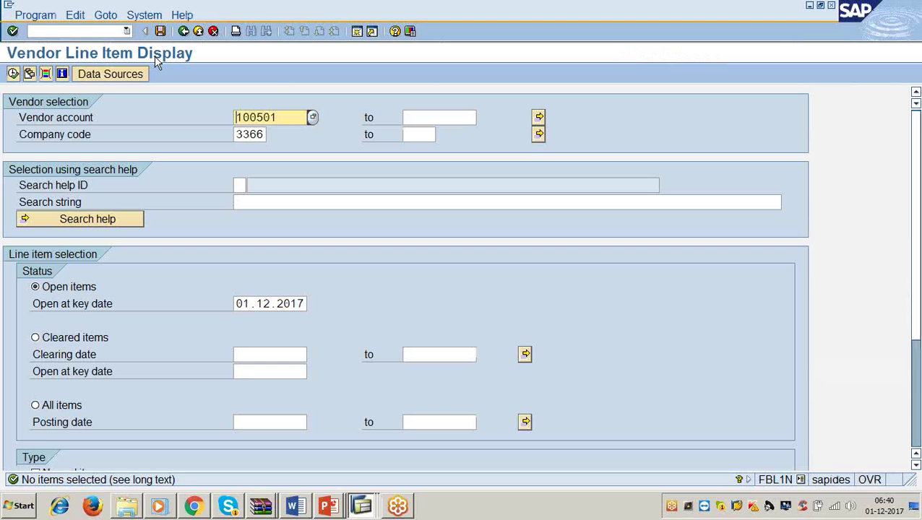
left_click(99, 31)
type("/nf")
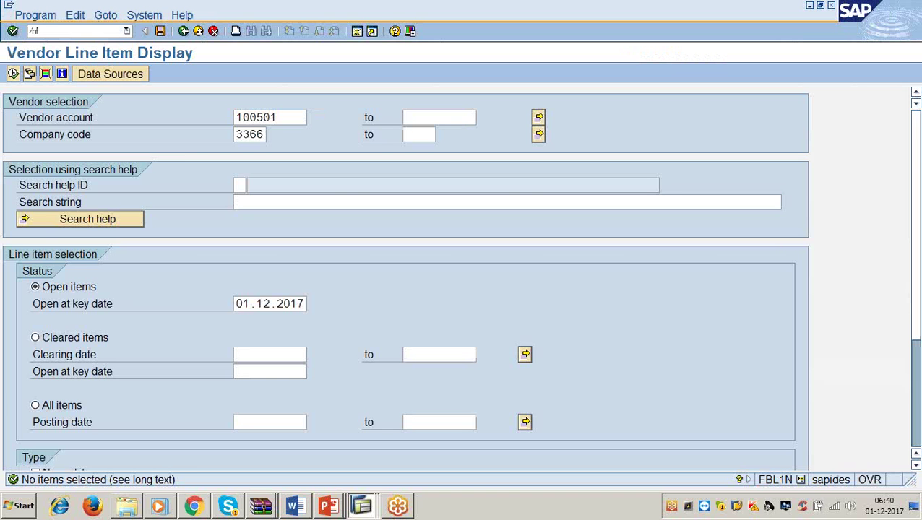
type("i12")
key("Return")
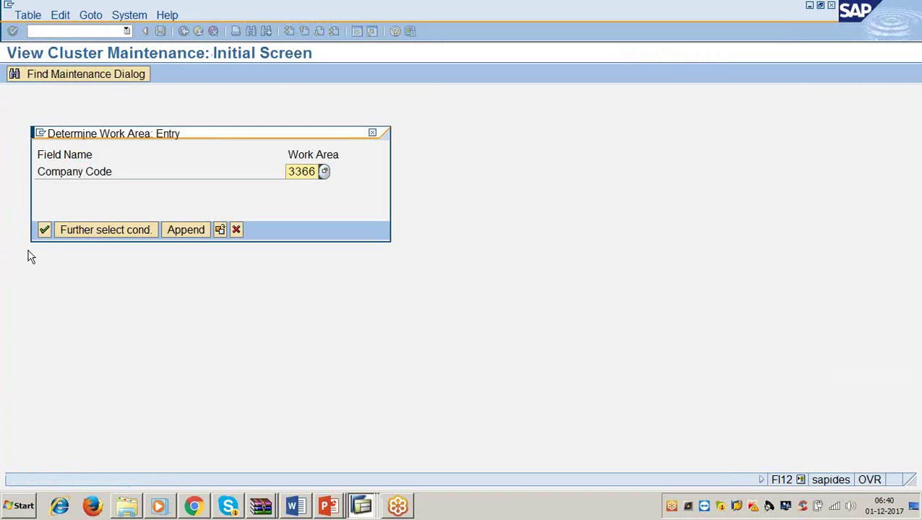
left_click(44, 230)
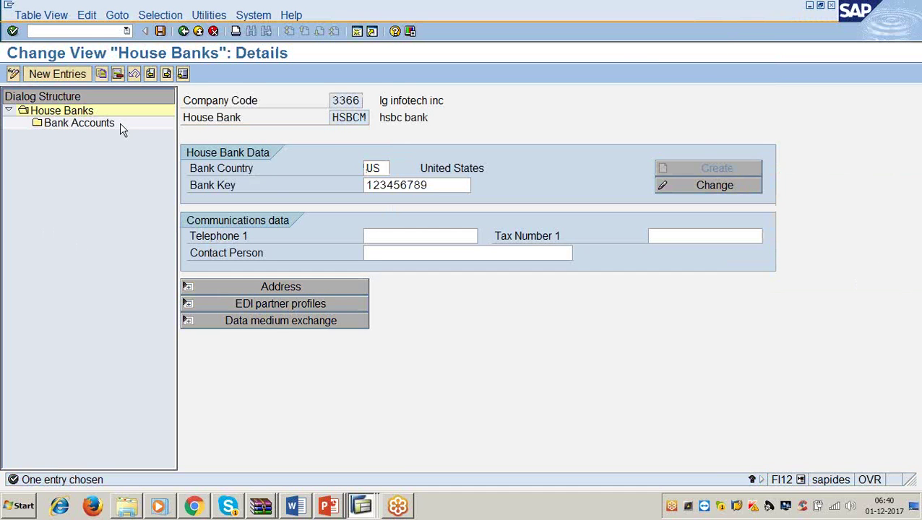
double_click(98, 124)
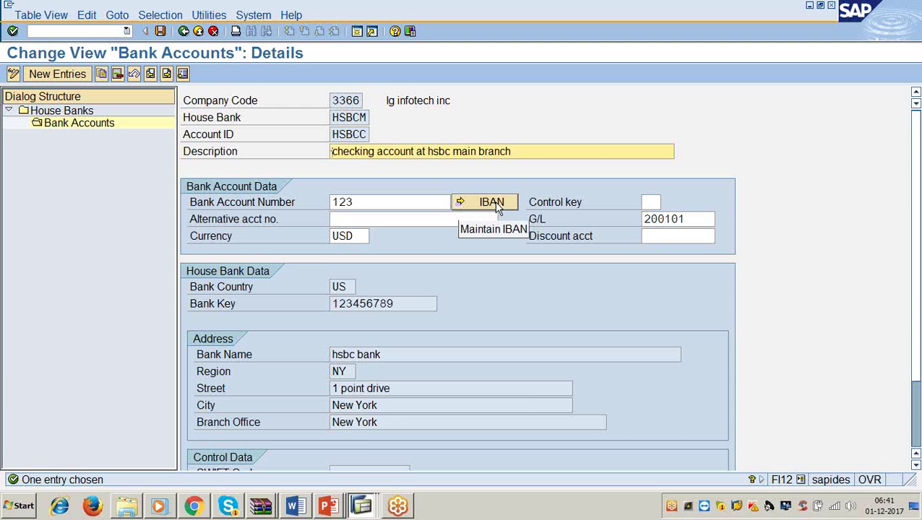
Examine the HSBCM bank account's details, including the bank account data, bank address and SWIFT Code field.
scroll(412, 302, "down", 3)
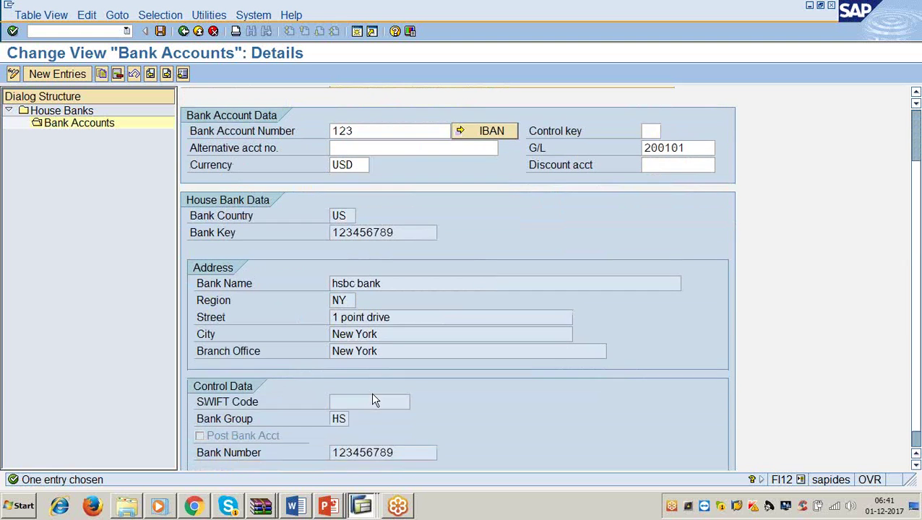
left_click(370, 401)
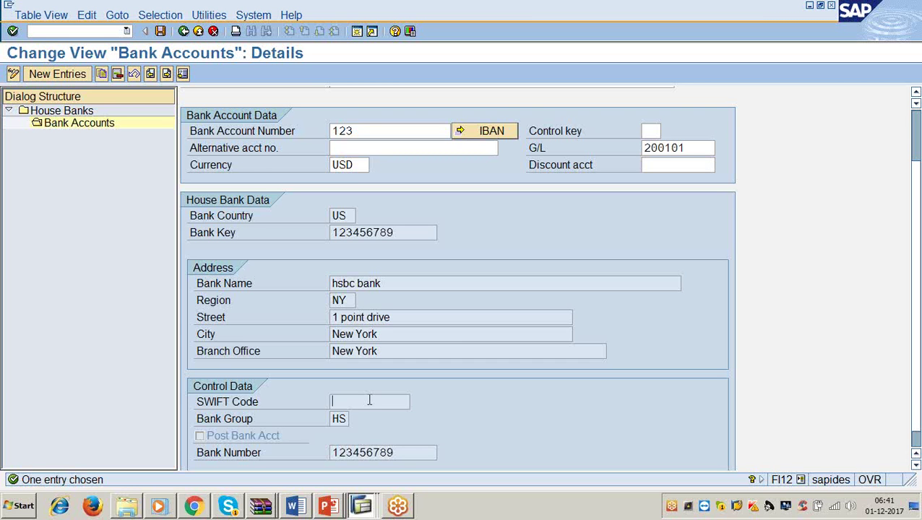
scroll(369, 401, "up", 3)
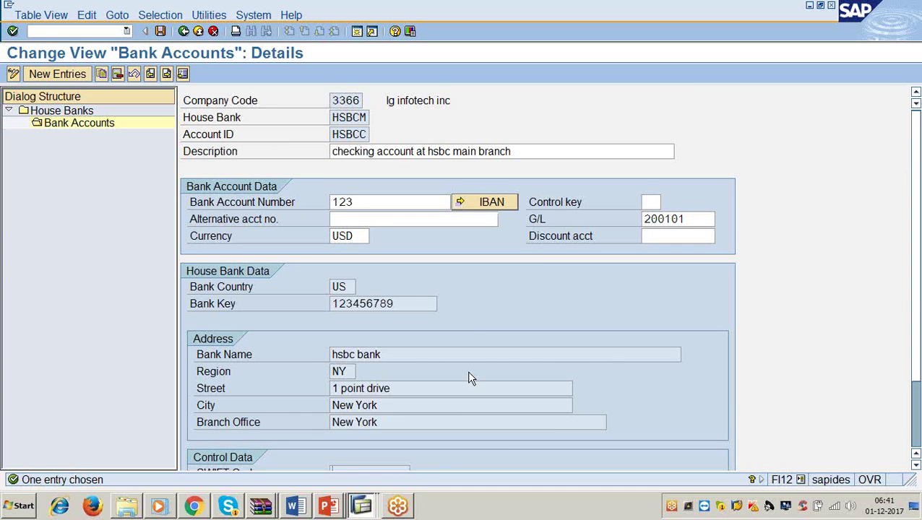
scroll(468, 377, "down", 2)
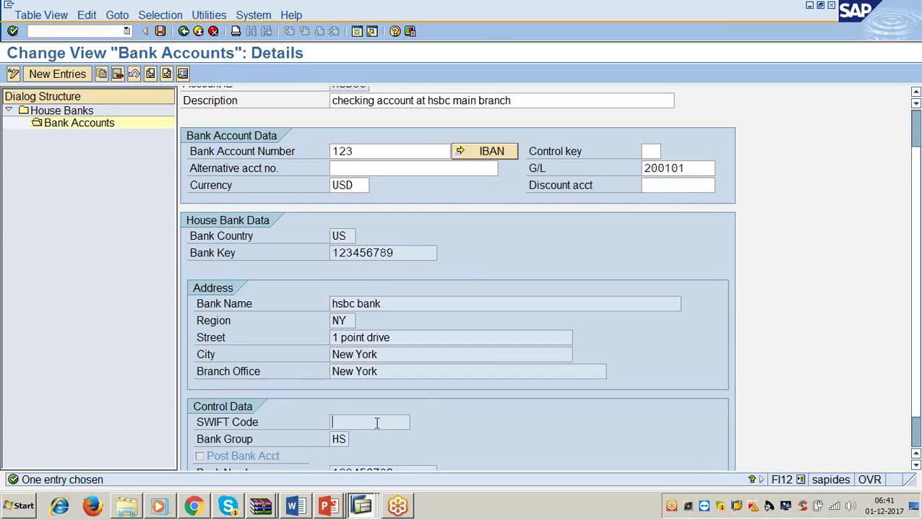
scroll(377, 423, "up", 2)
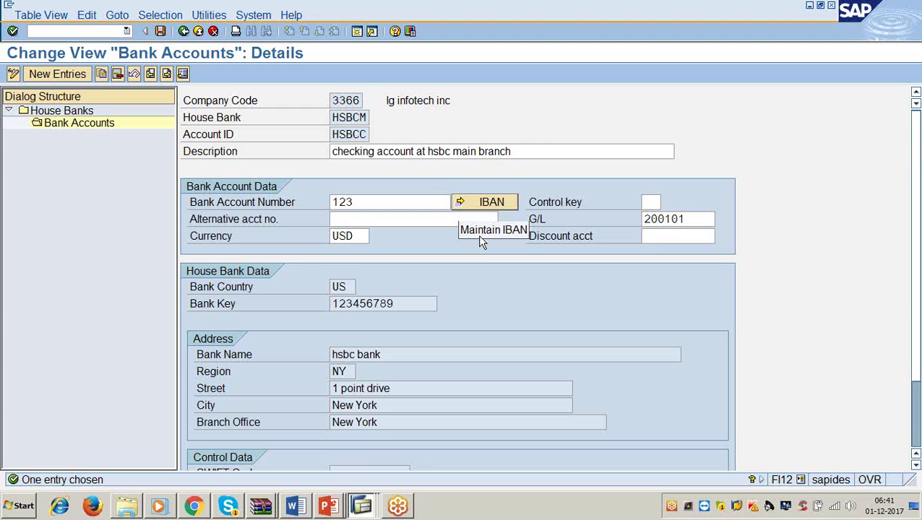
scroll(477, 239, "down", 3)
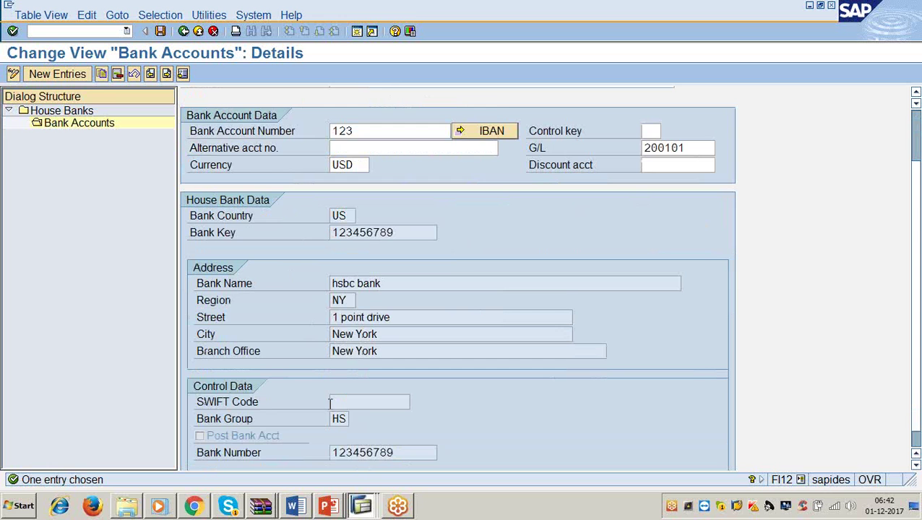
scroll(330, 403, "up", 3)
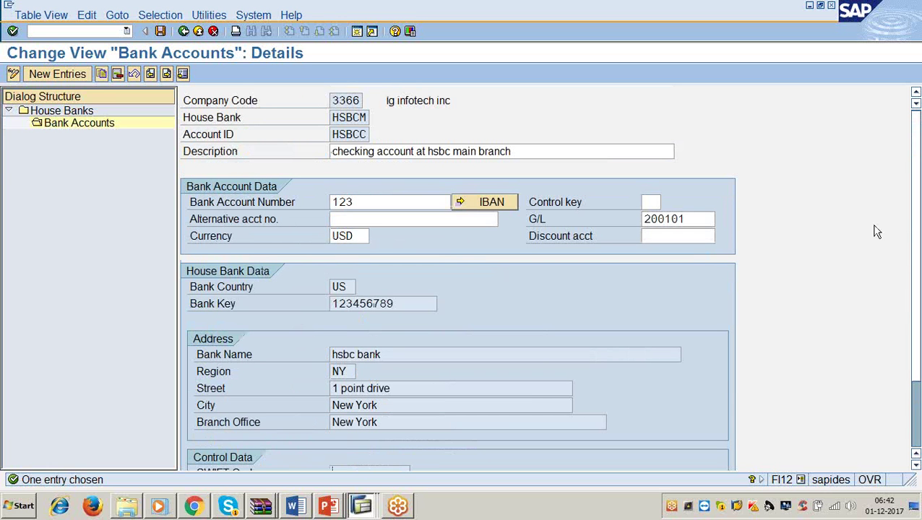
left_click(651, 397)
left_click(649, 350)
Open the bank account's IBAN dialog, inspect the blank IBAN segments, and close it without entering anything.
left_click(483, 204)
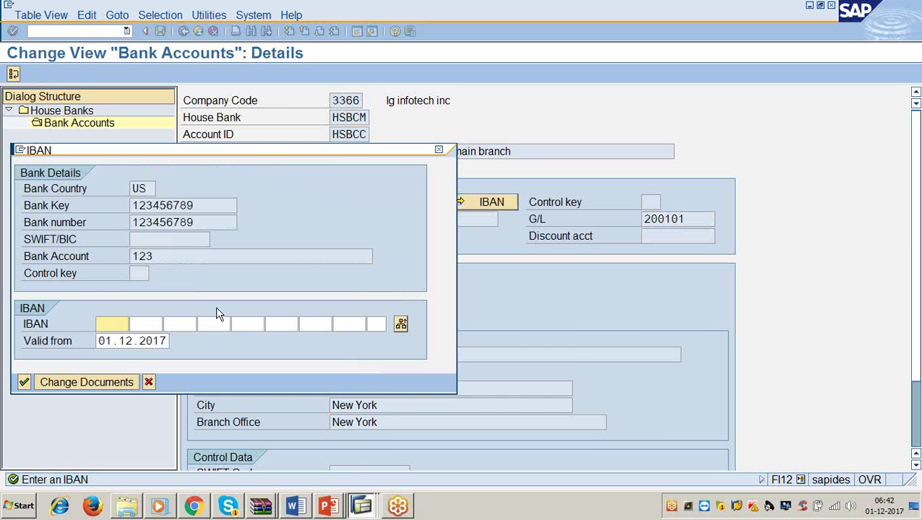
left_click(140, 324)
left_click(171, 324)
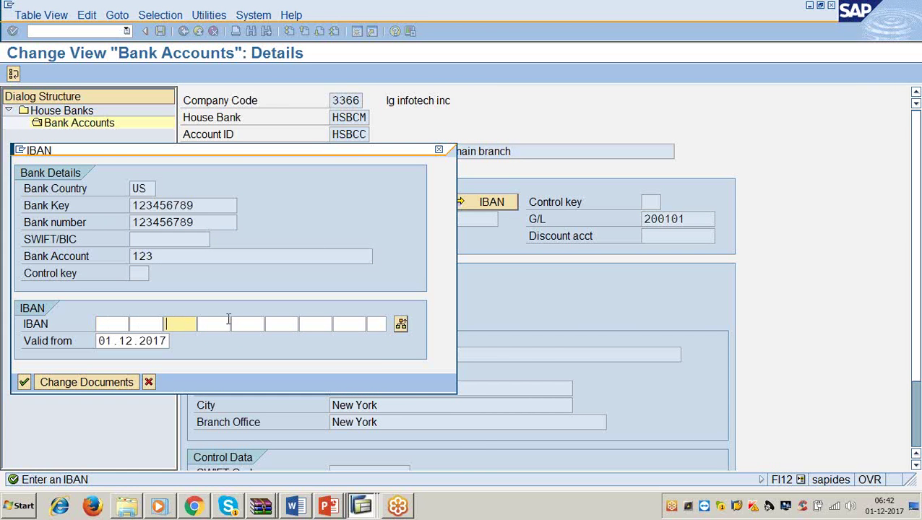
left_click(217, 324)
left_click(246, 324)
left_click(289, 324)
left_click(315, 324)
left_click(349, 323)
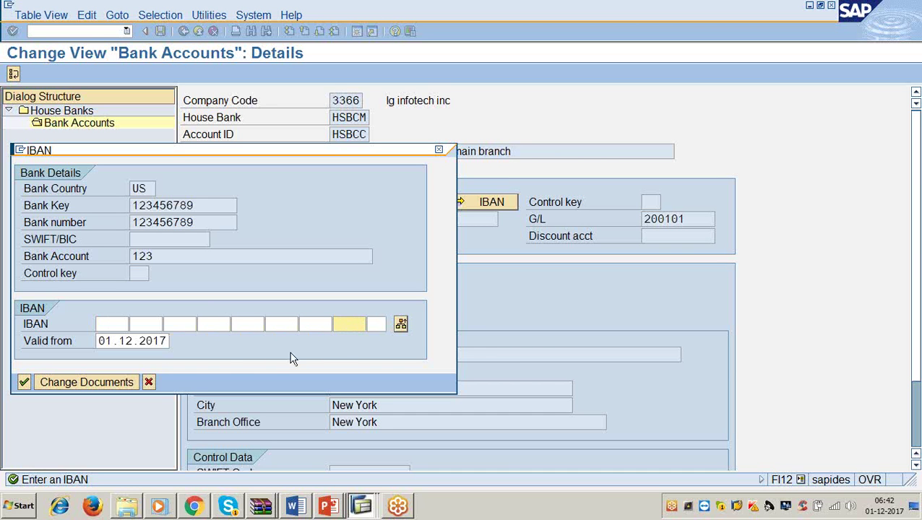
left_click(148, 386)
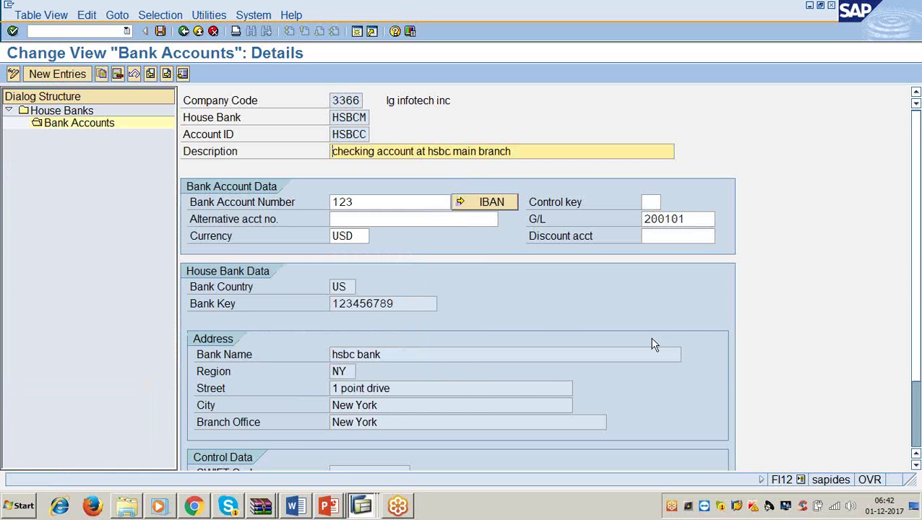
key("Return")
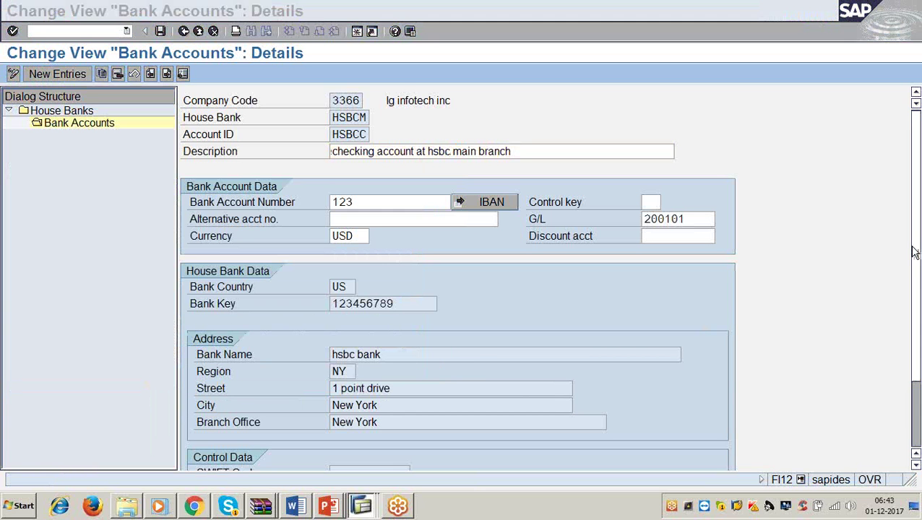